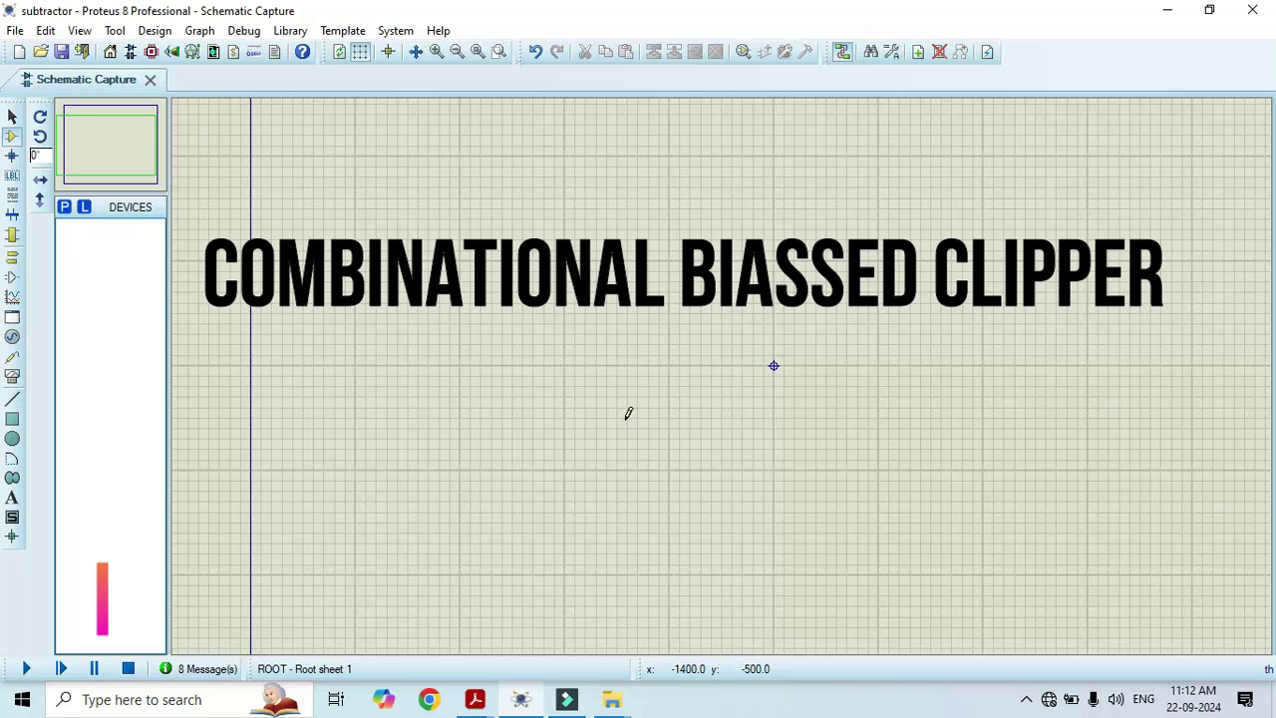
Switch to AE Journal GPW.pdf in Acrobat and examine the clipper circuit diagram with its component values and input and output waveforms.
click(475, 699)
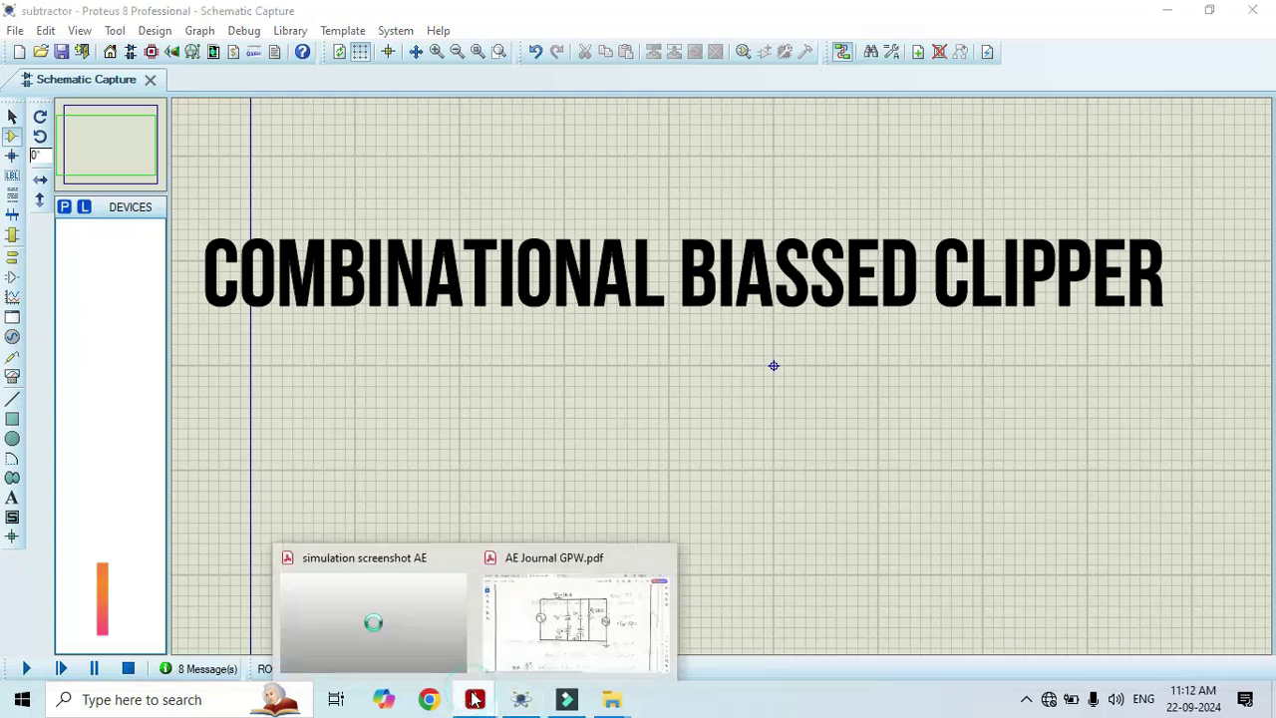
click(531, 653)
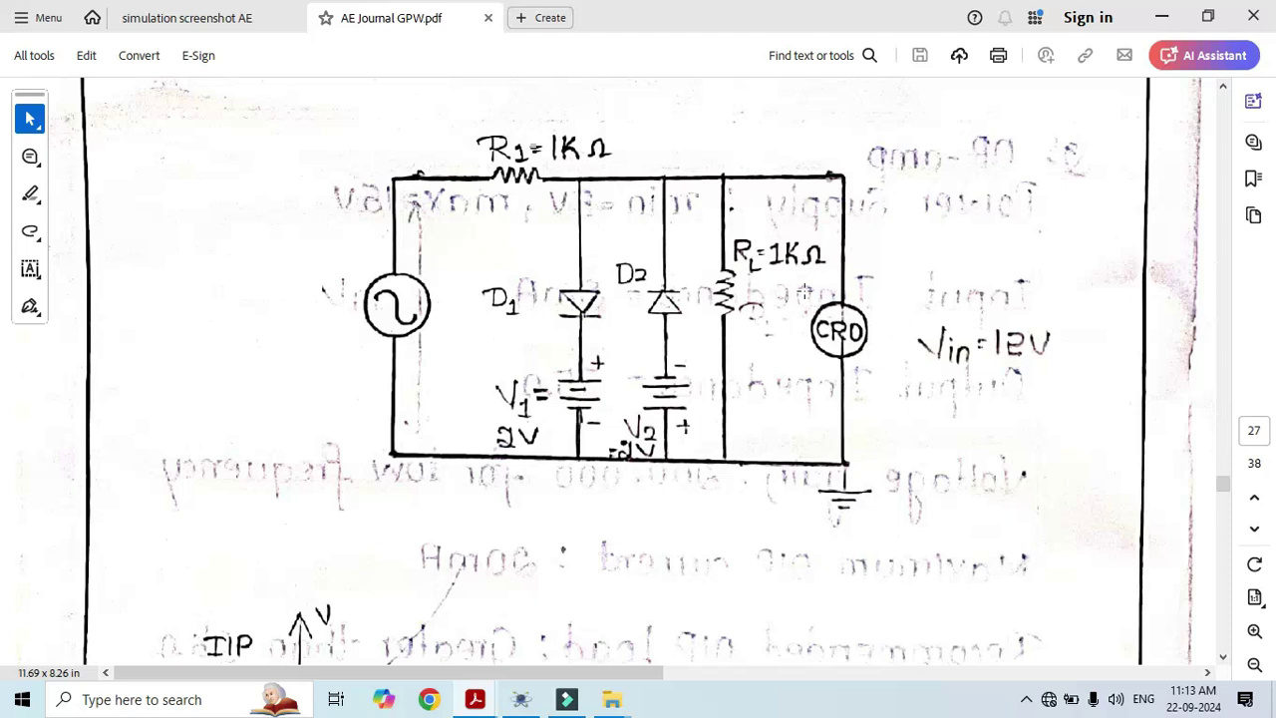
scroll(804, 290, down, 6)
scroll(804, 290, down, 5)
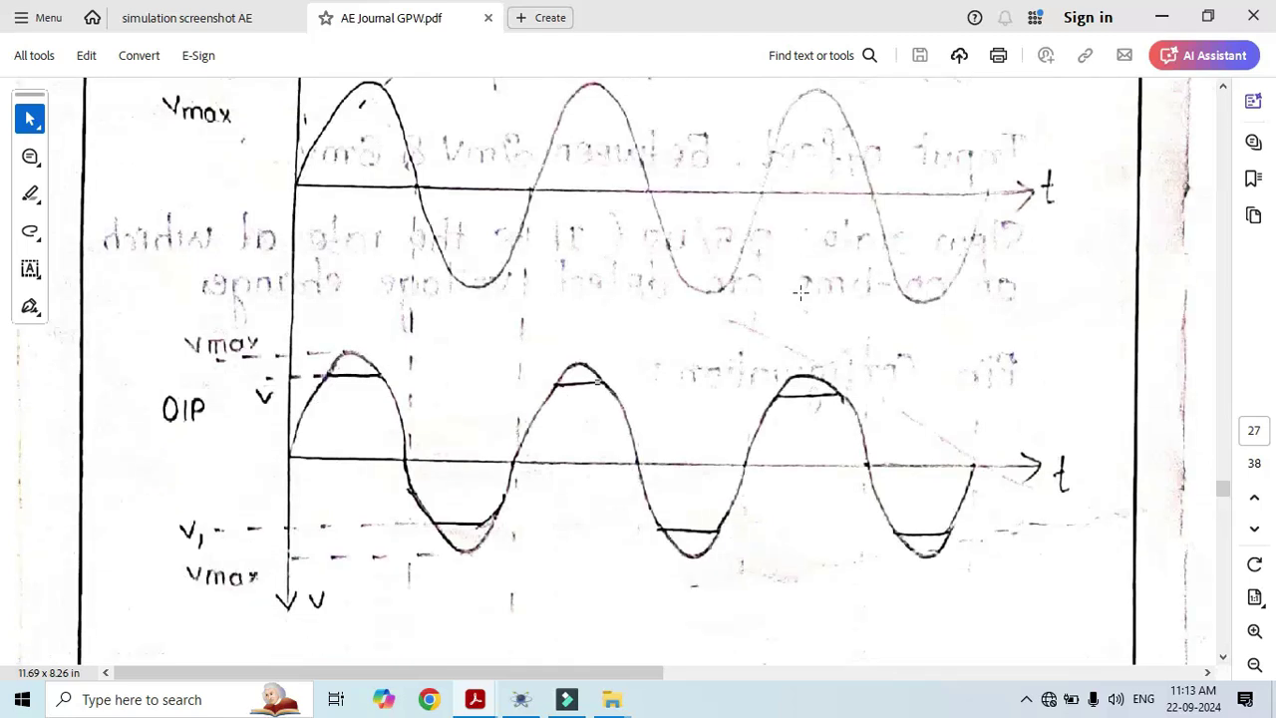
scroll(800, 292, up, 5)
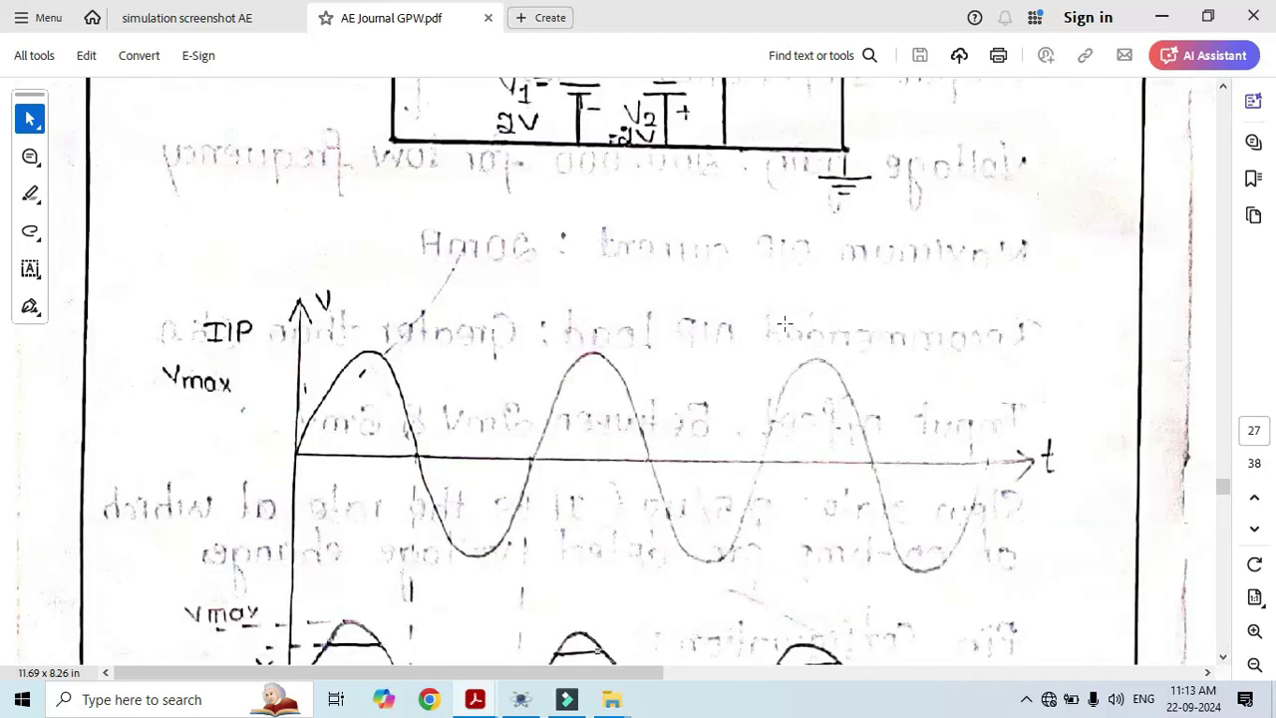
scroll(785, 322, down, 4)
scroll(785, 322, up, 9)
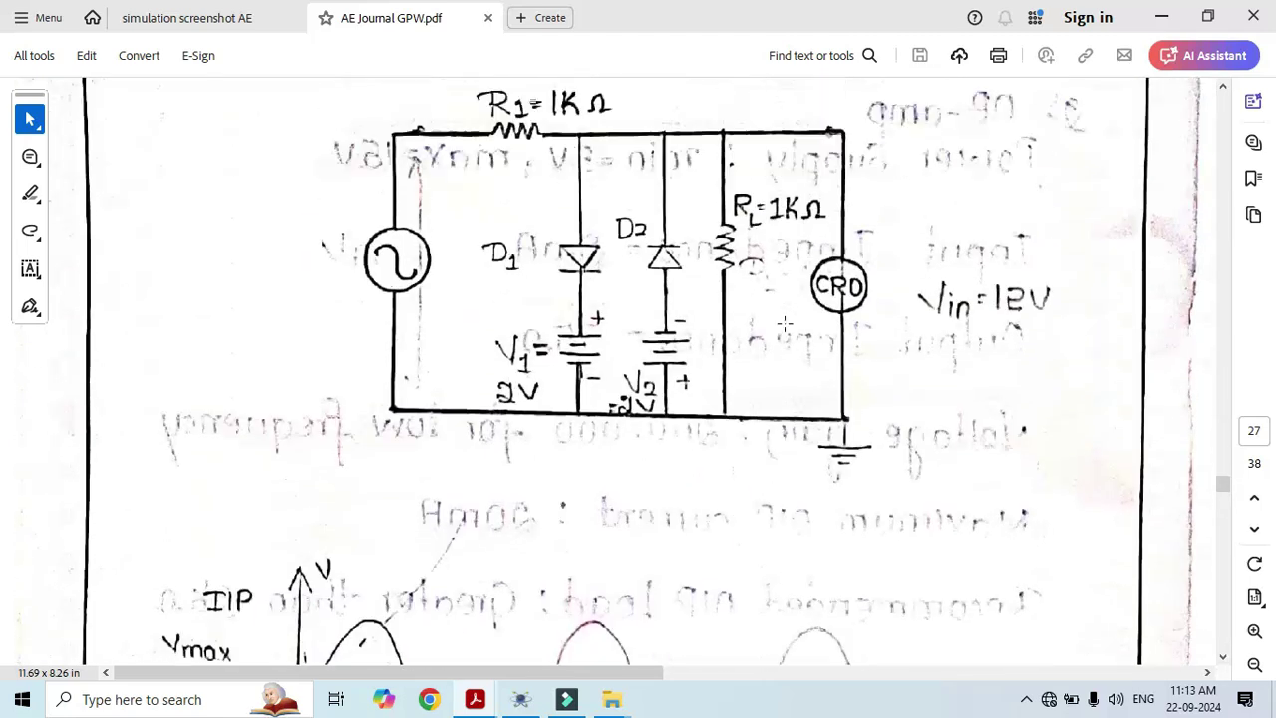
scroll(784, 322, up, 1)
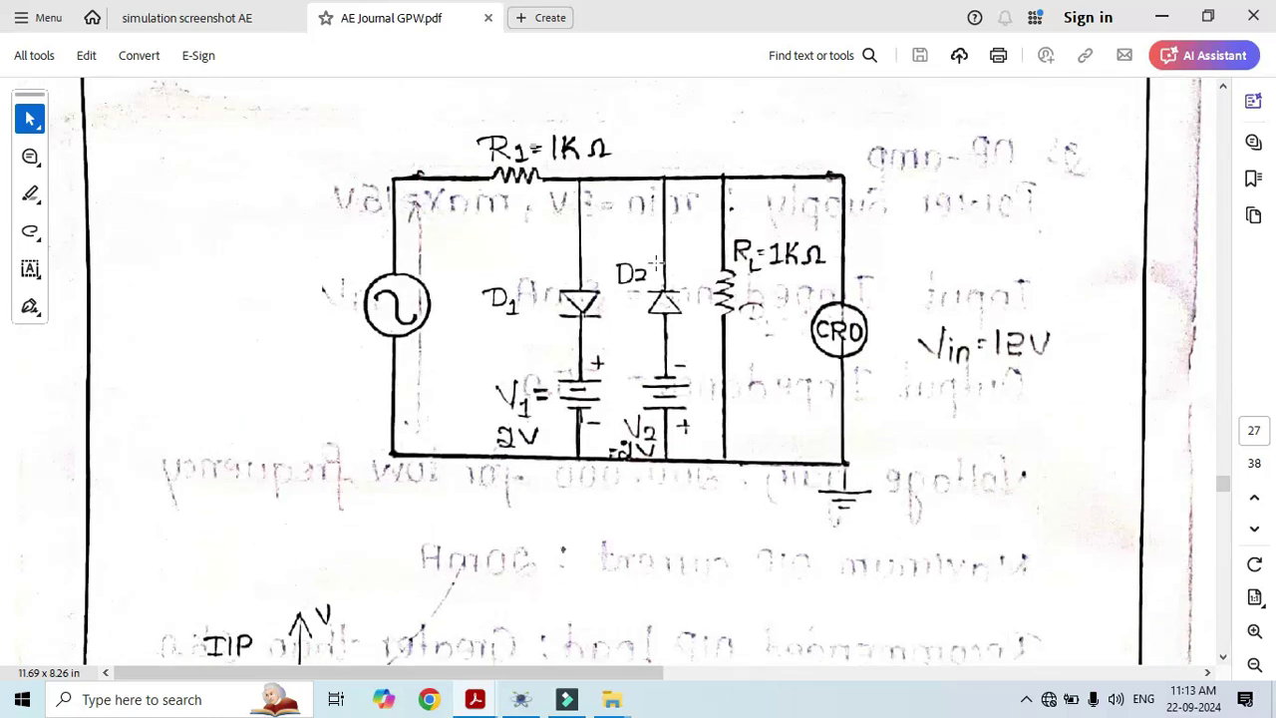
Switch to Proteus and add the generic DIODE from the DEVICE library to the schematic's device list.
click(520, 699)
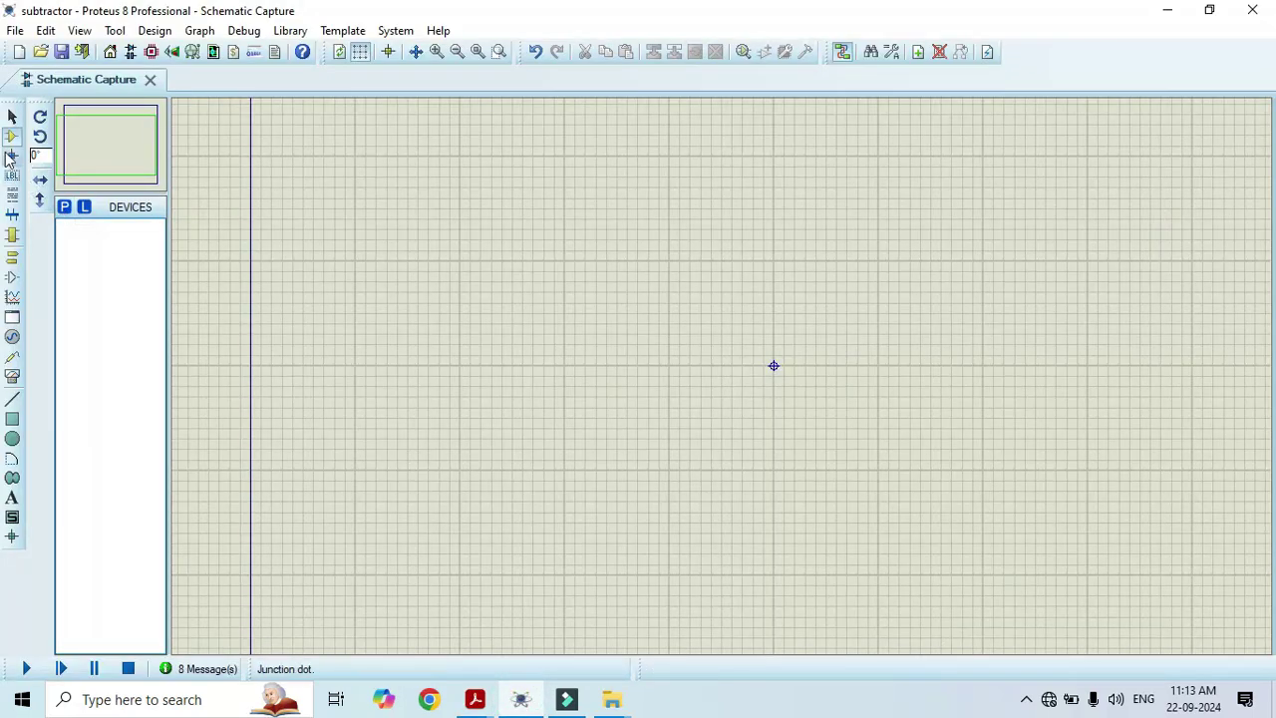
click(10, 138)
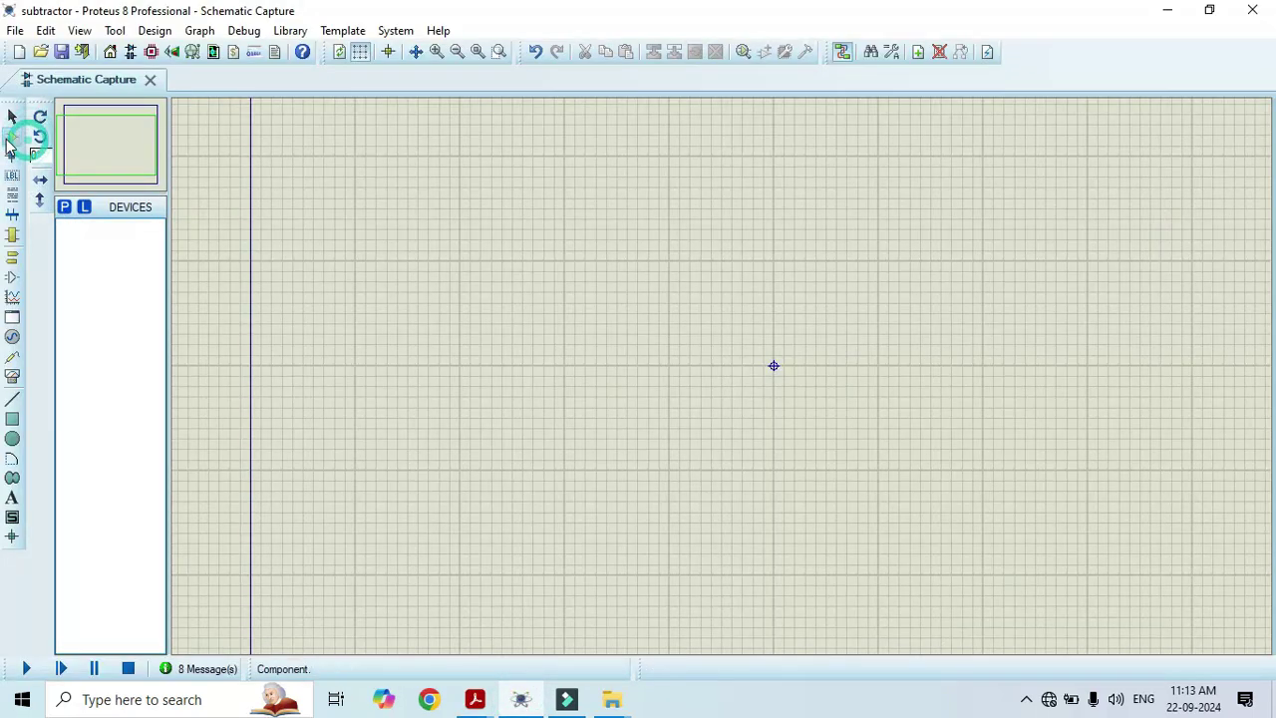
click(63, 208)
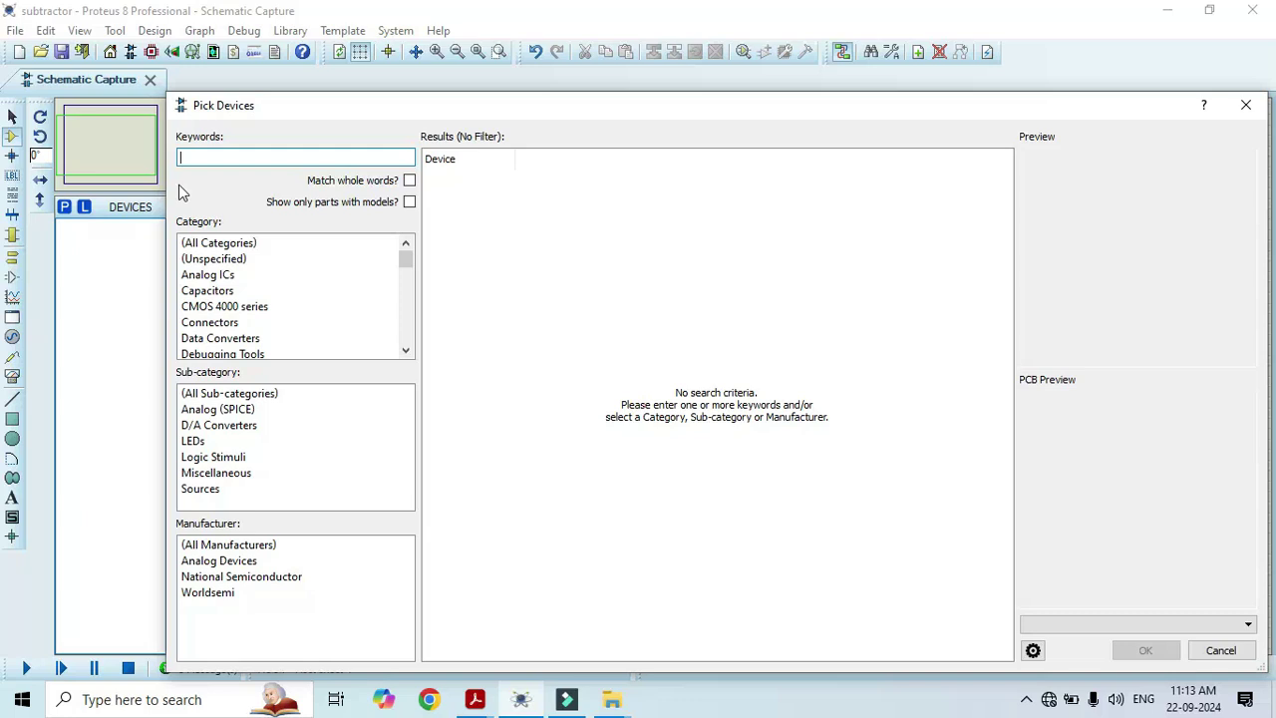
text(diode)
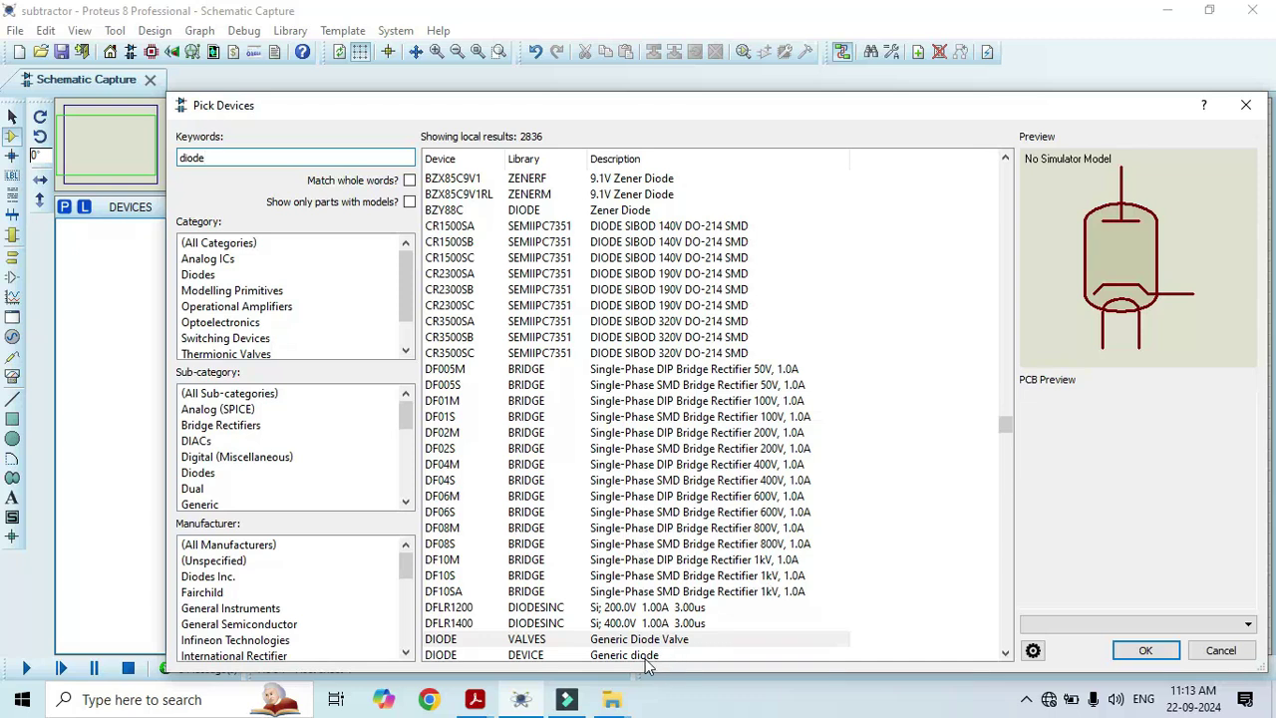
scroll(686, 591, down, 1)
click(686, 591)
click(634, 607)
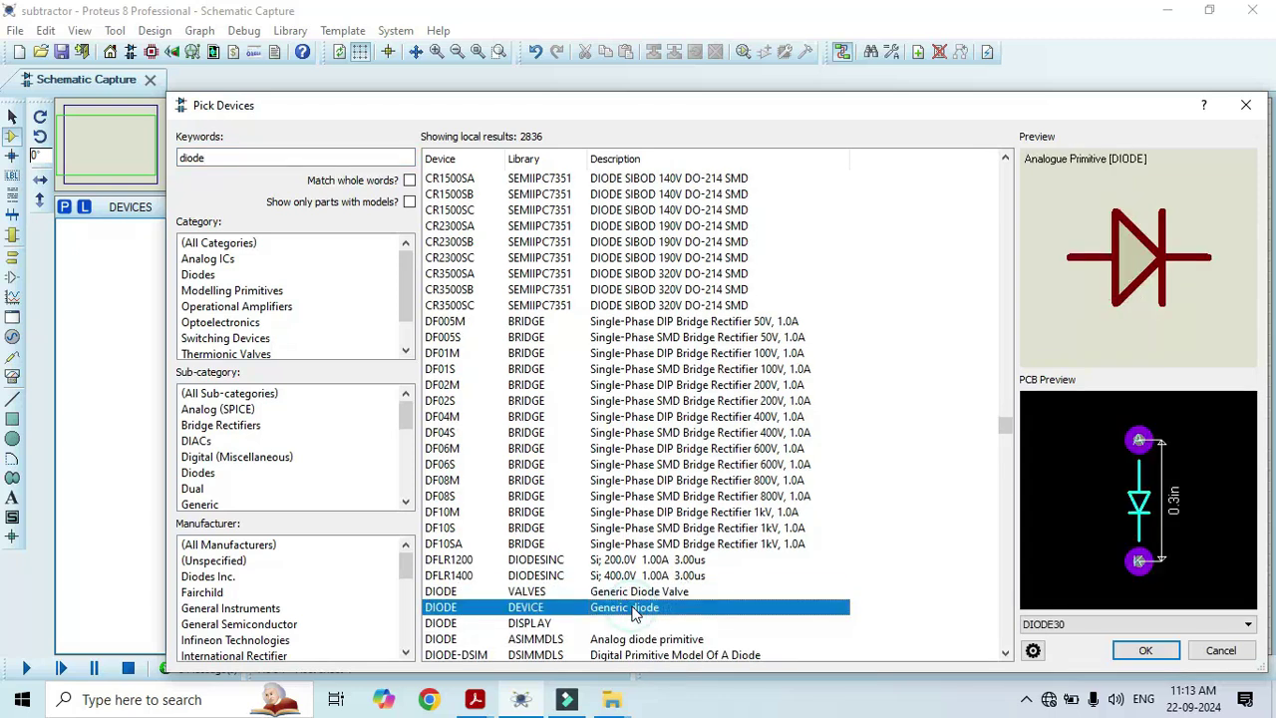
double_click(634, 607)
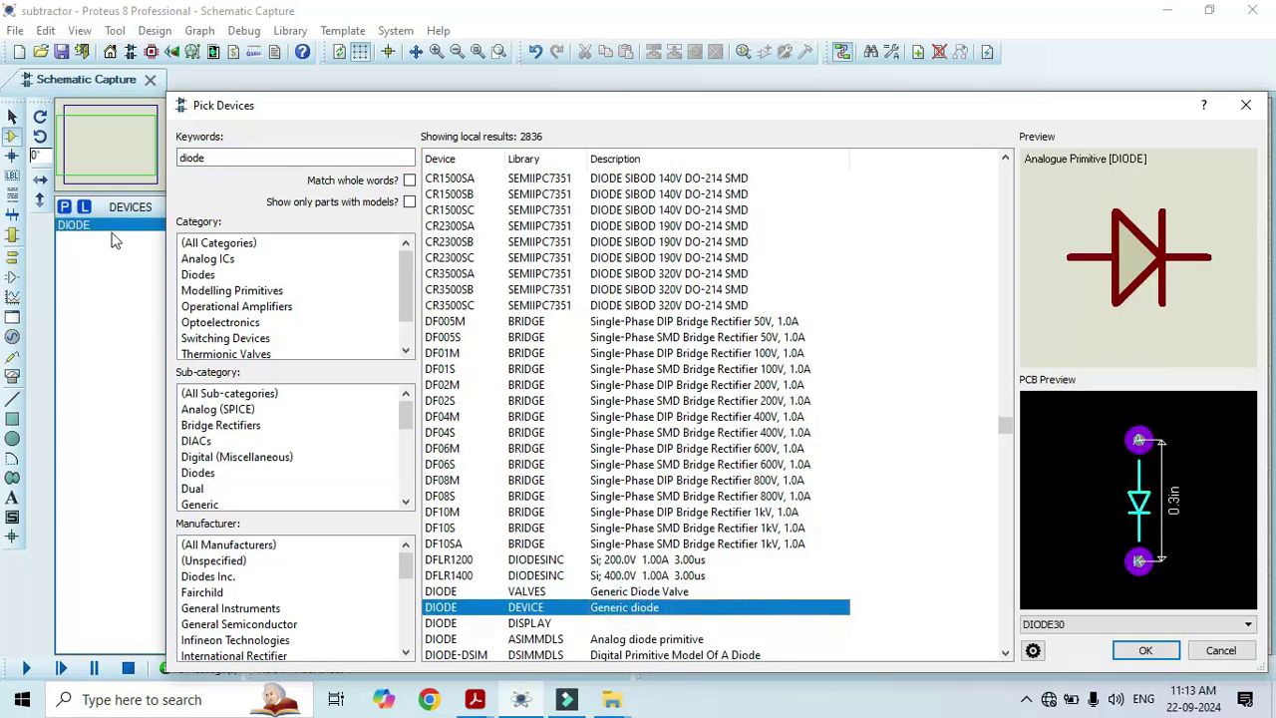
Search the parts library for "resistor" and add the generic resistor symbol RES to the device list.
double_click(249, 157)
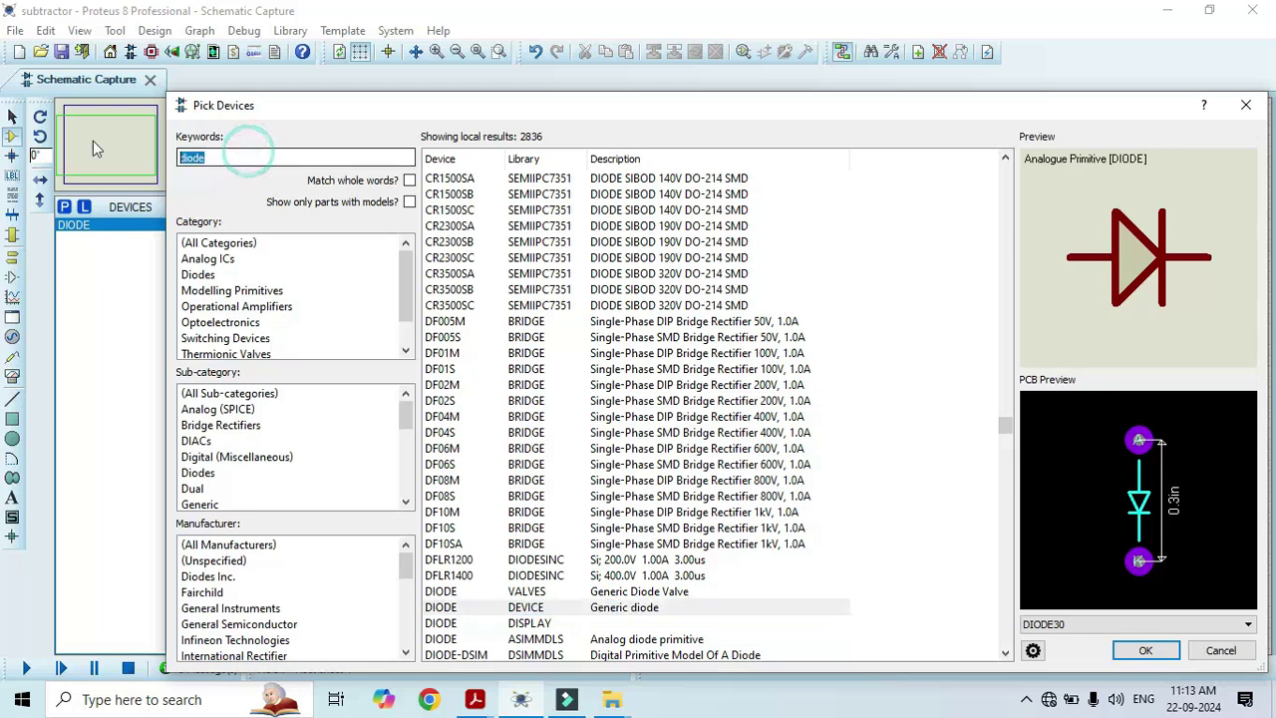
text(re)
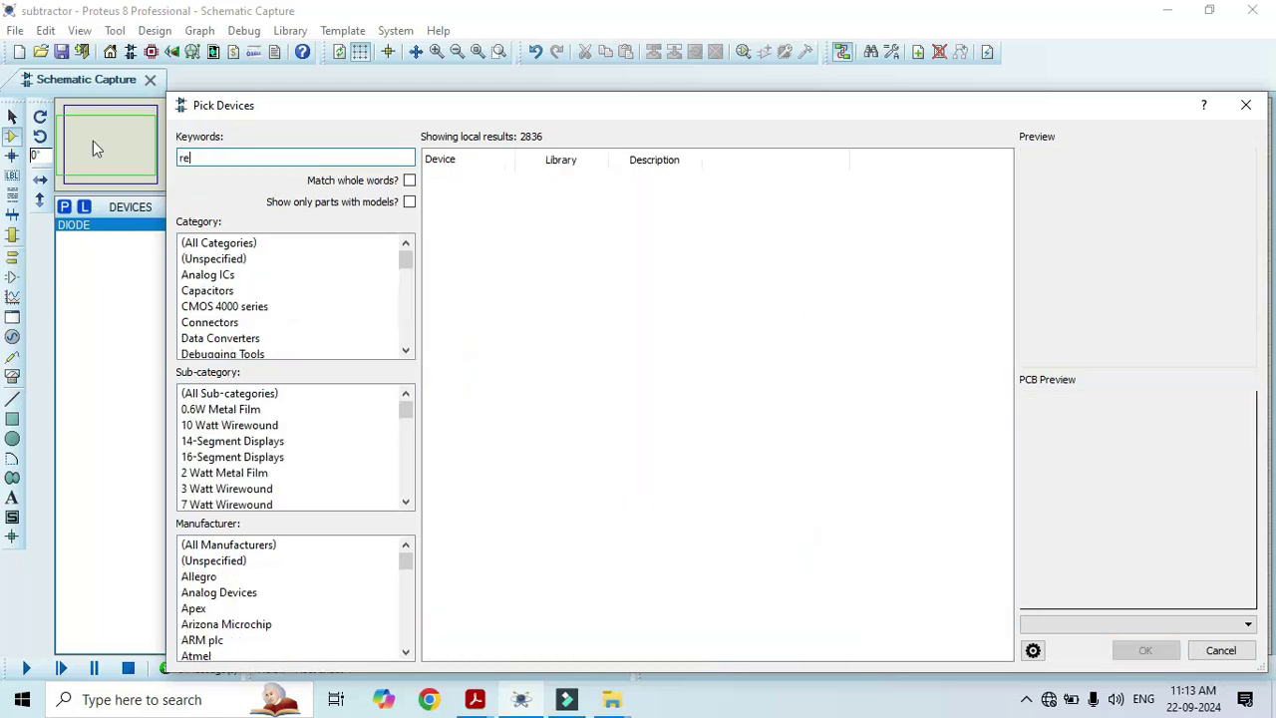
text(sistor)
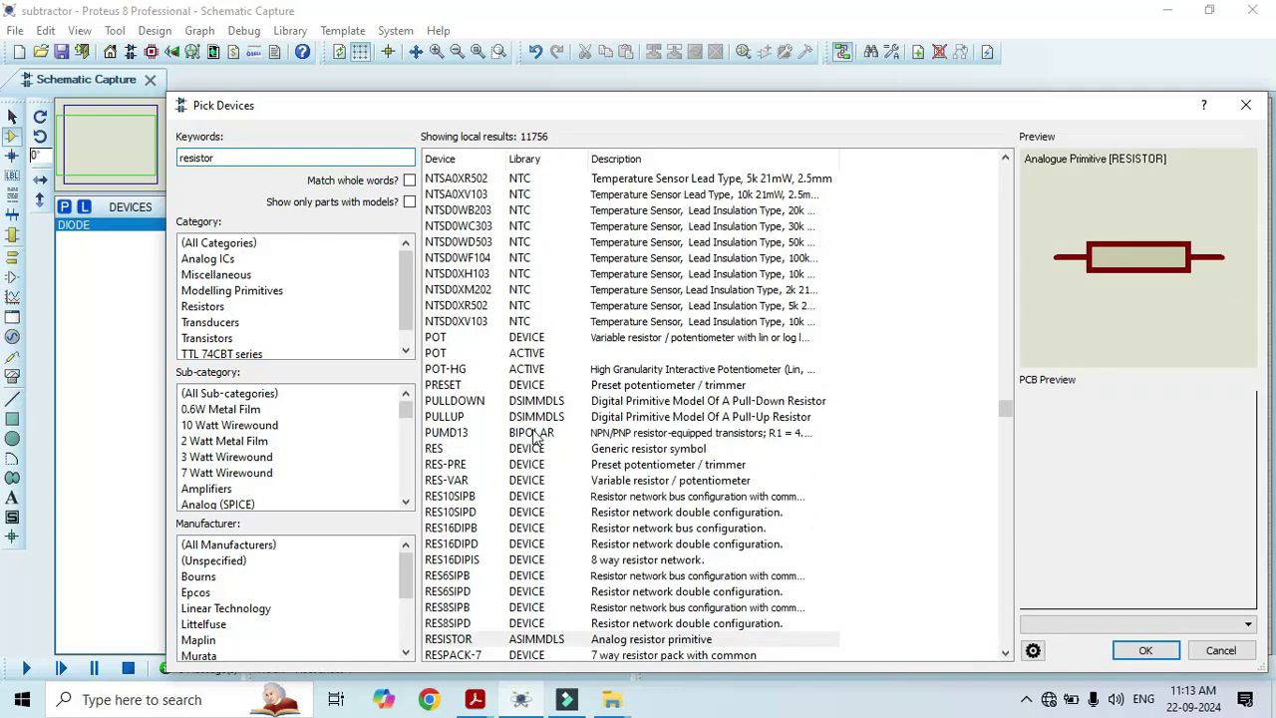
click(634, 455)
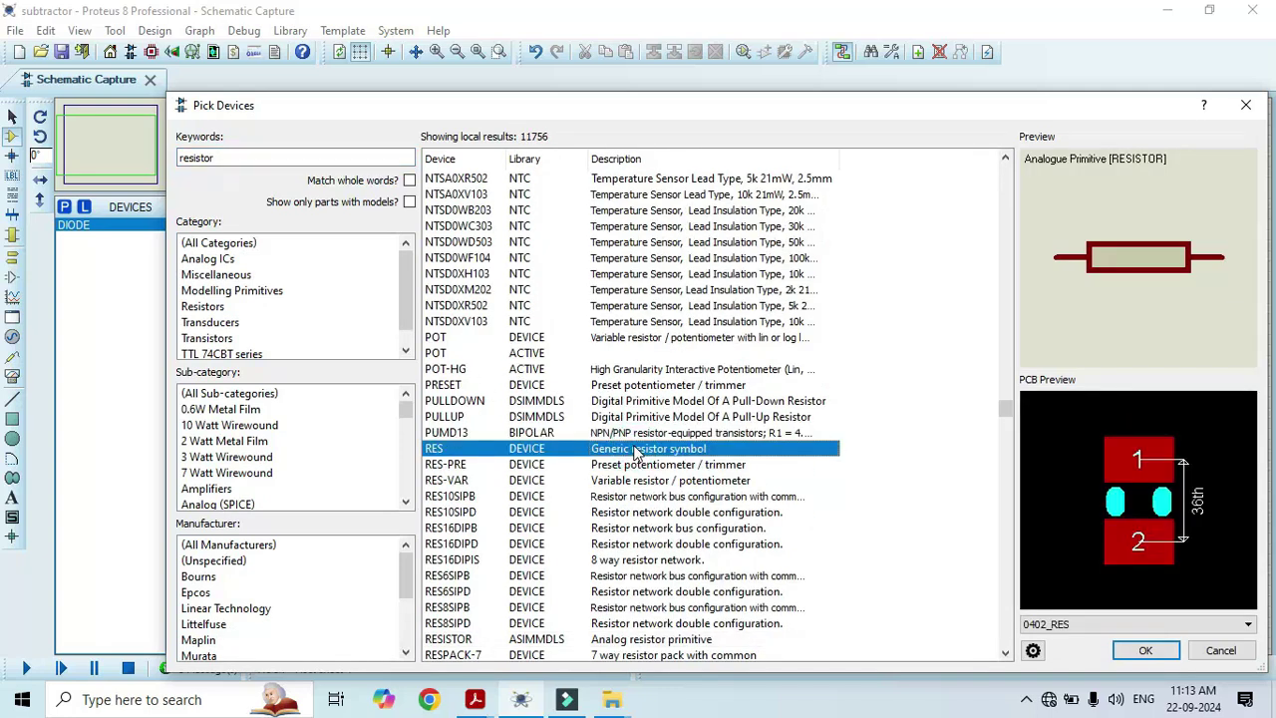
double_click(638, 451)
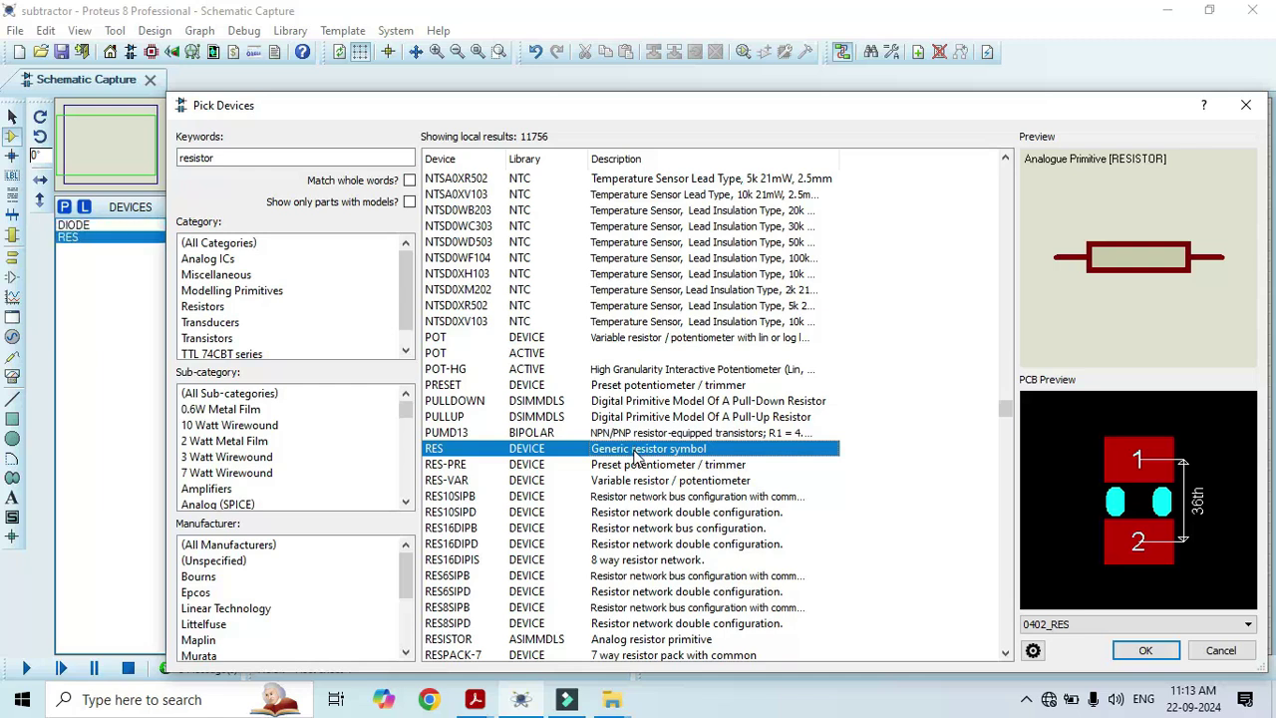
Search the parts library for "transformer" and add the simple transformer TRAN-2P2S to the device list.
drag(222, 158, 117, 148)
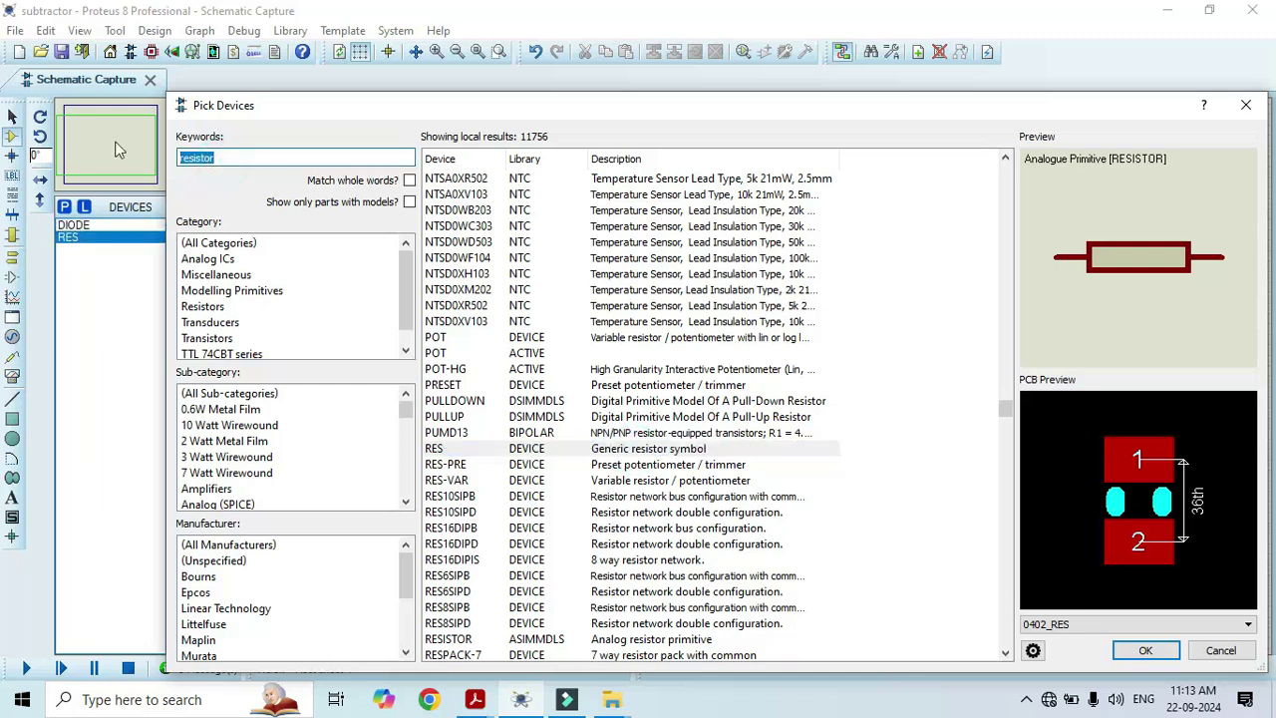
text(transformer)
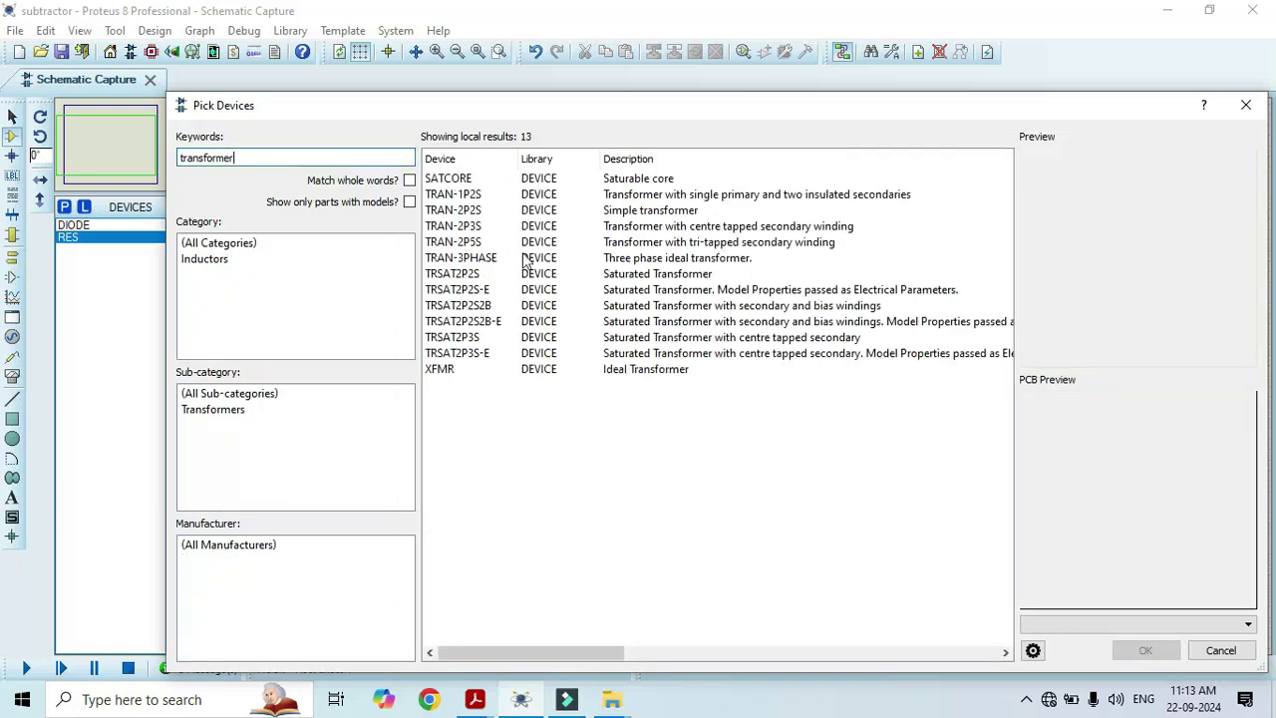
click(632, 213)
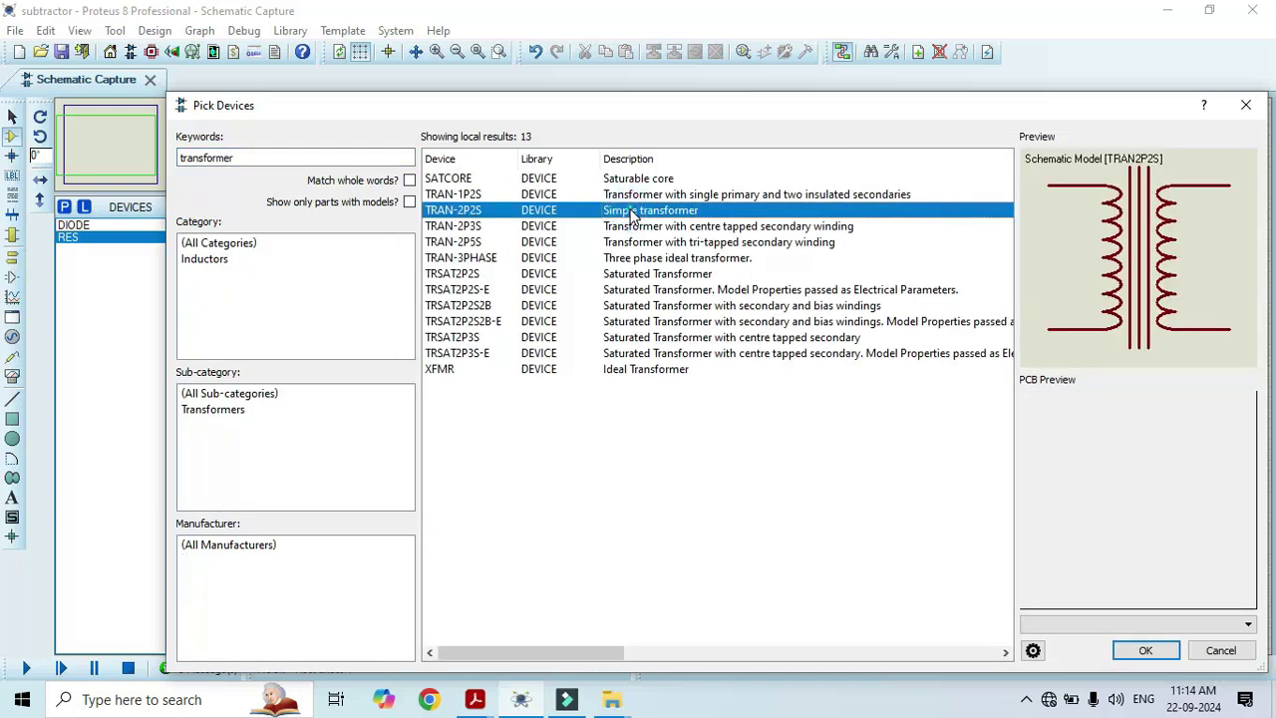
double_click(632, 214)
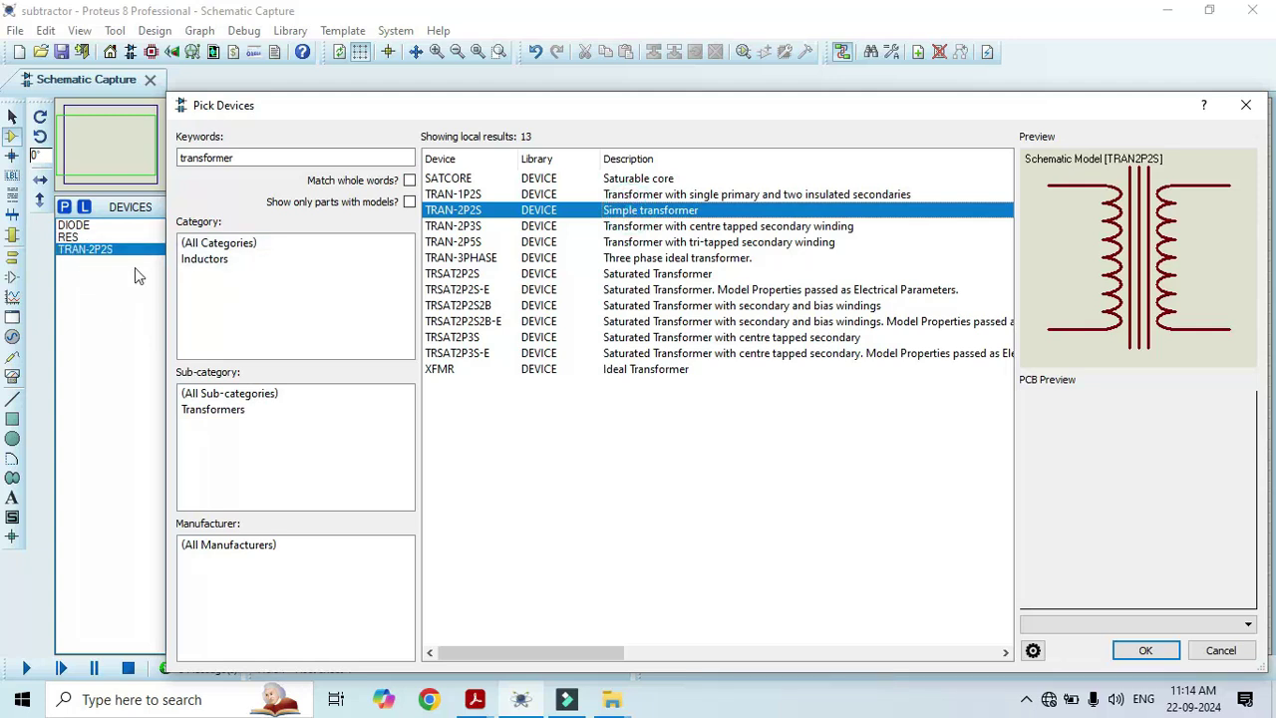
Search the parts library for "dc source" and add the DC voltage source VSOURCE to the device list.
click(267, 158)
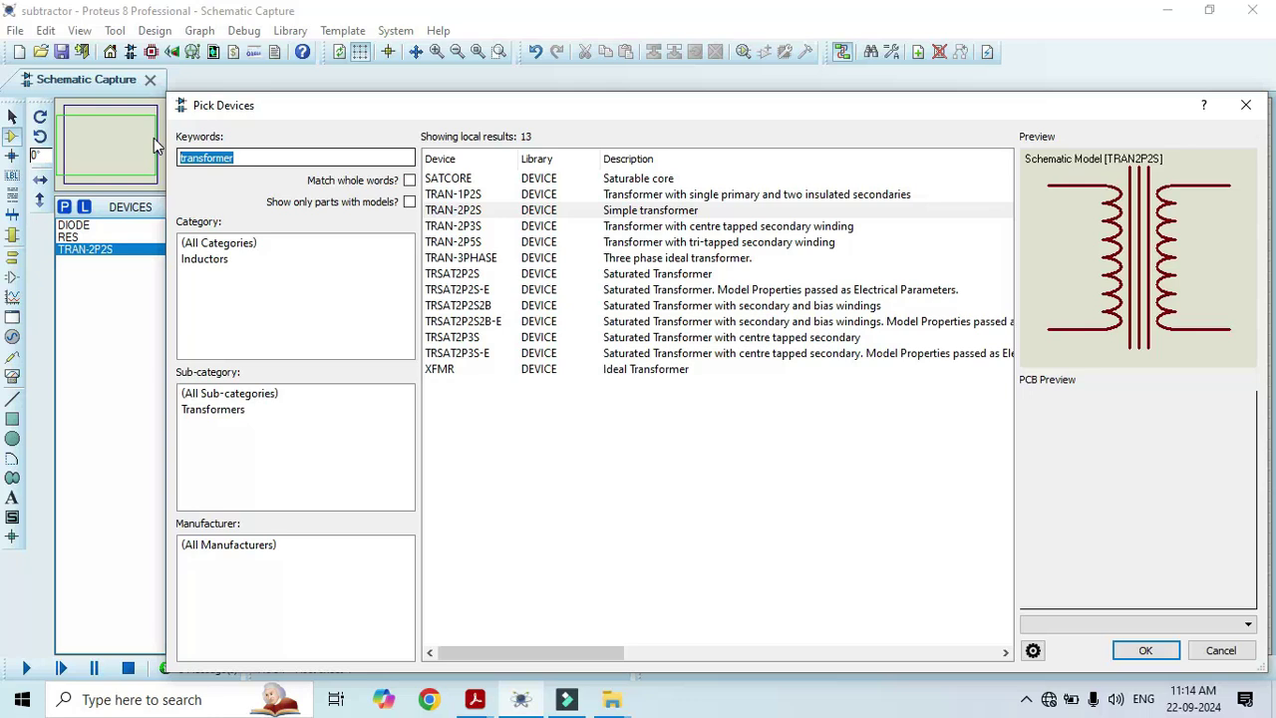
text(dc sp)
key(BackSpace)
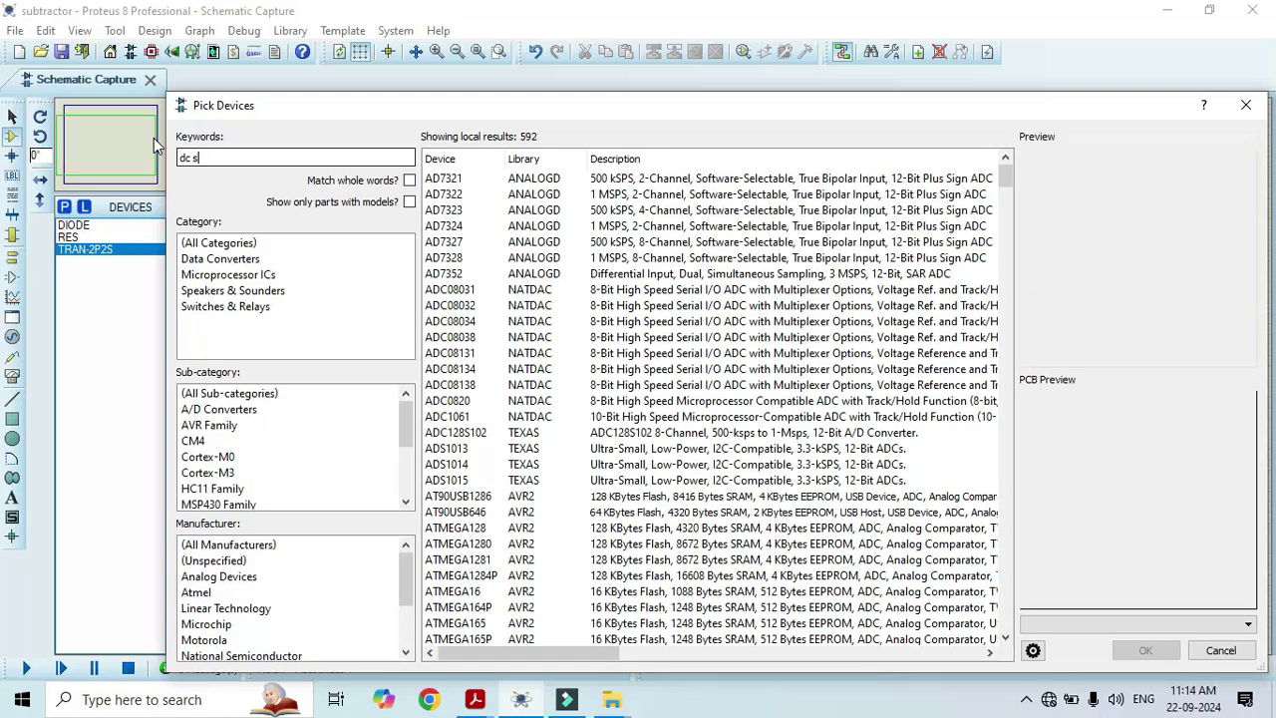
text(ource)
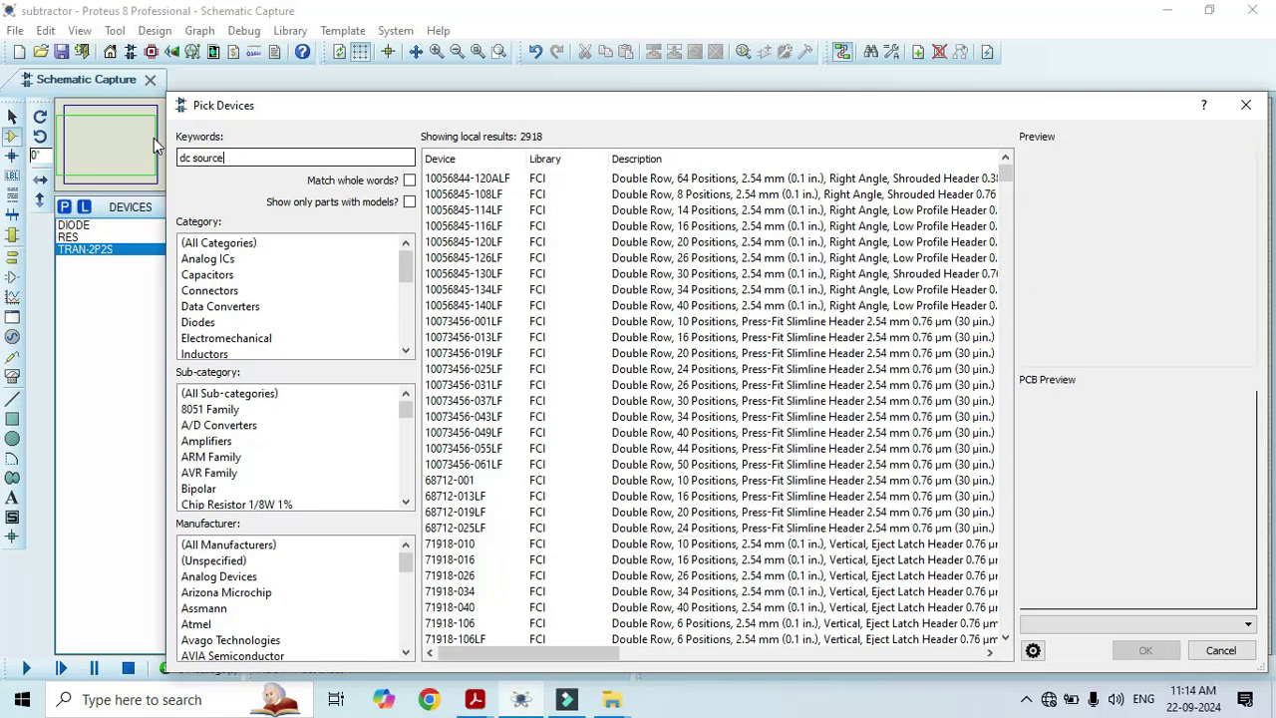
click(560, 213)
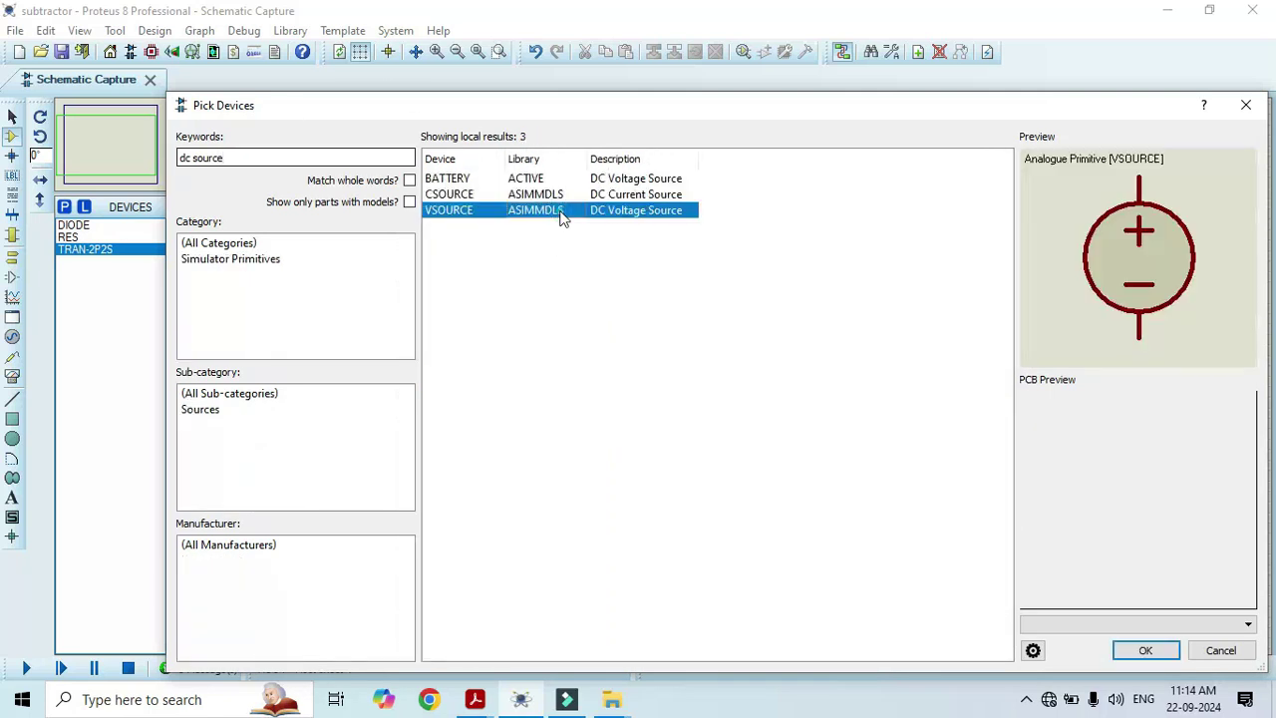
double_click(560, 211)
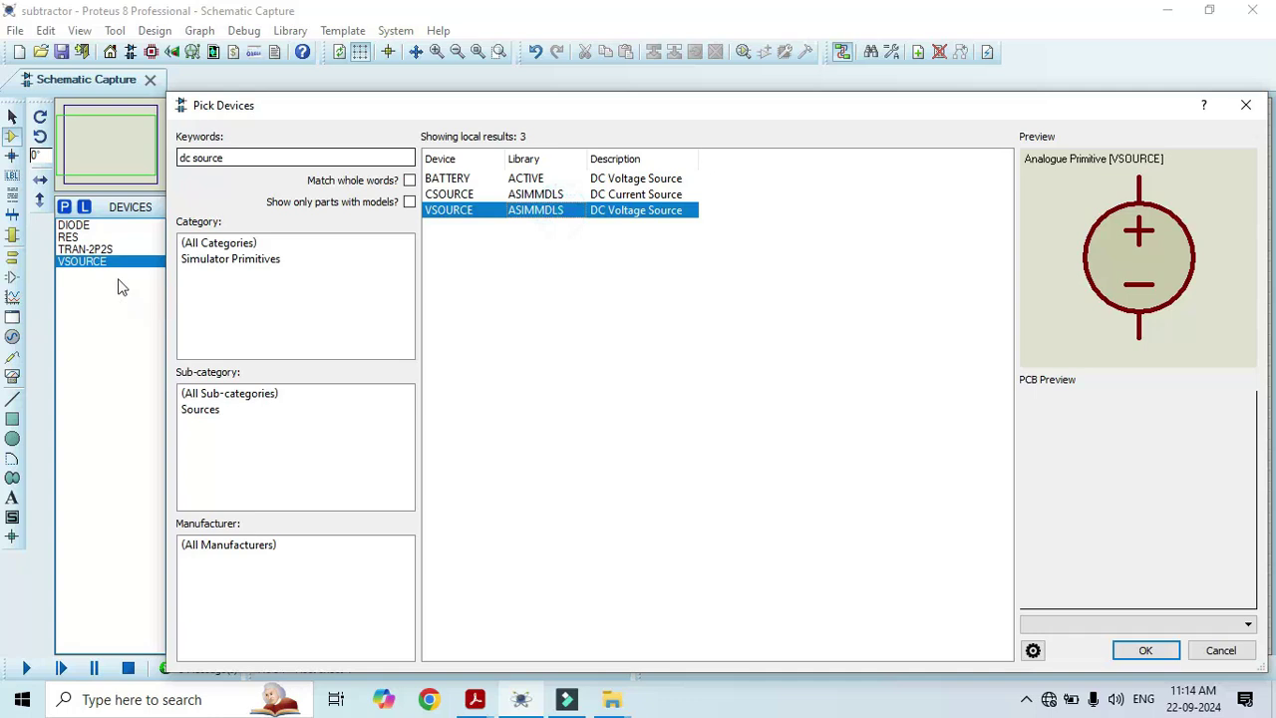
Search for "ac source", add the animated AC voltage source ALTERNATOR to the device list, and close the device picker.
click(255, 161)
text(a)
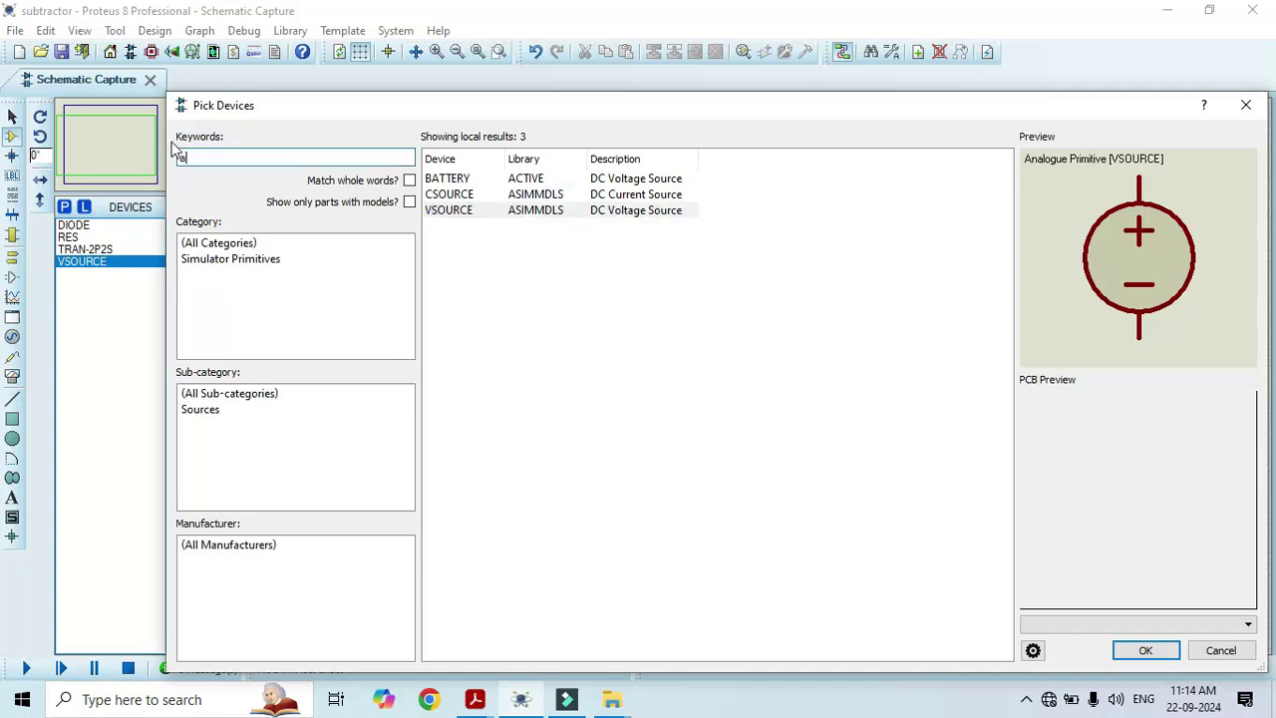
text(c)
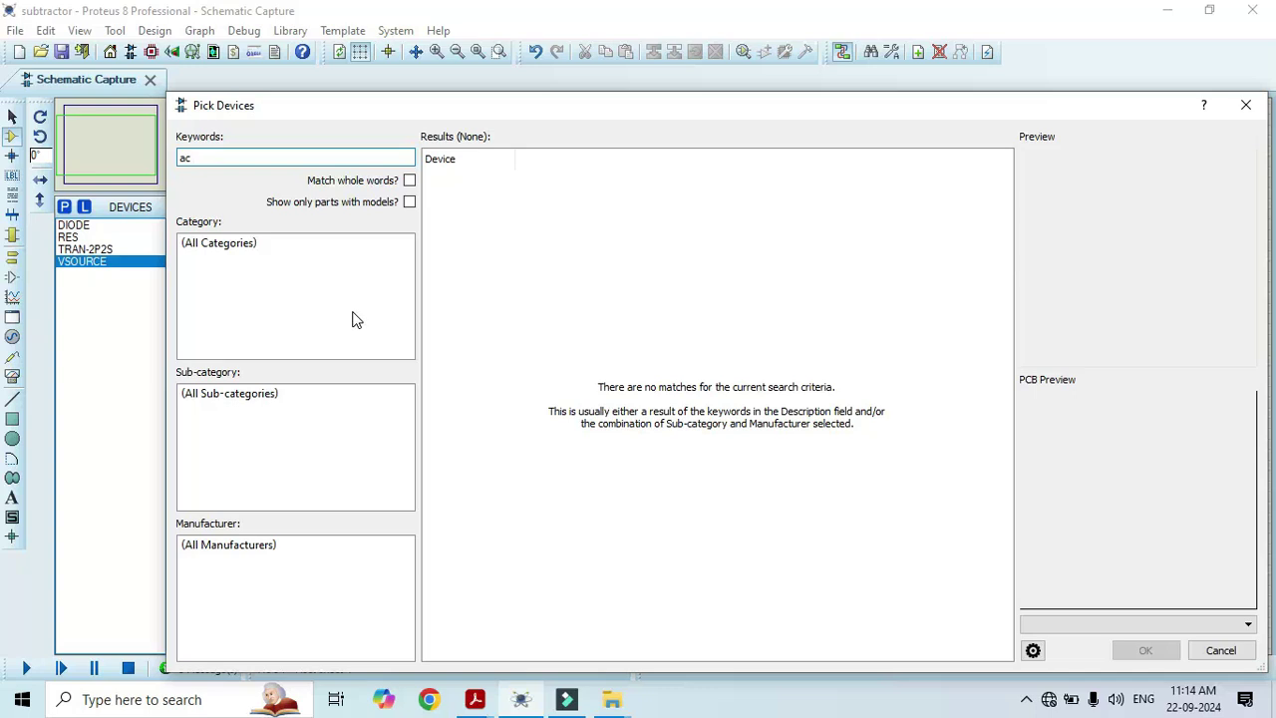
text(source)
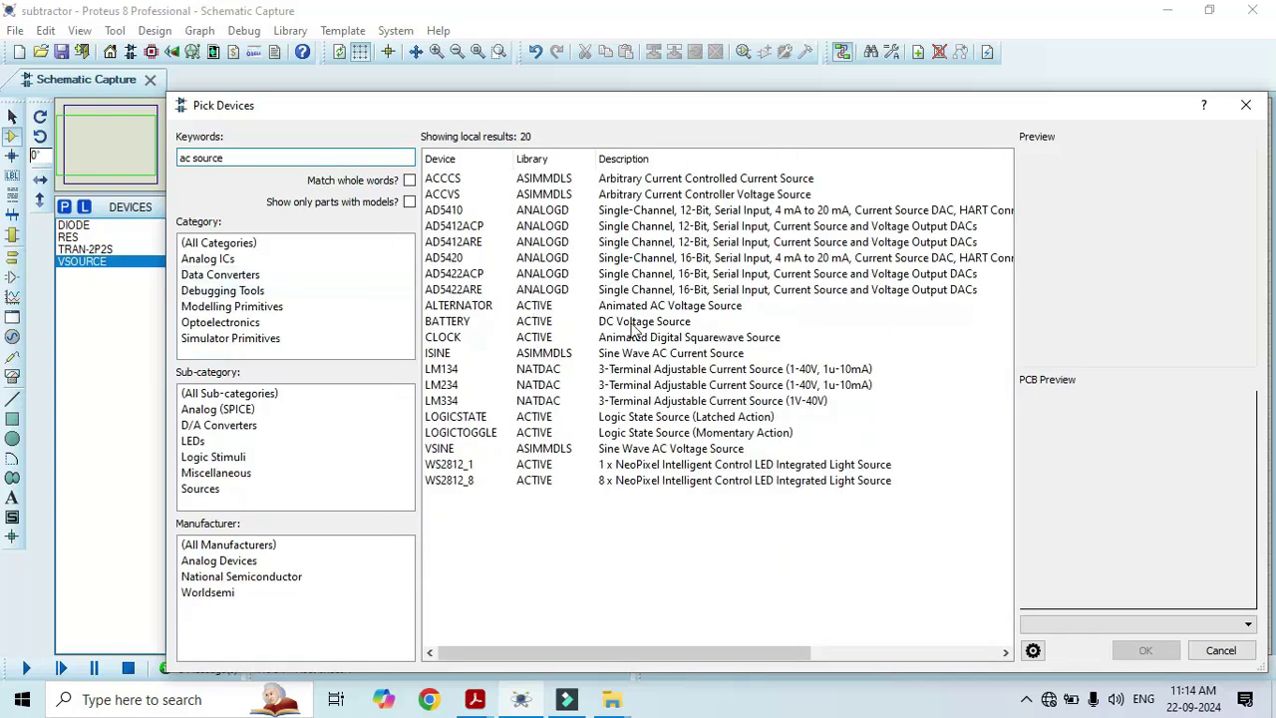
click(655, 306)
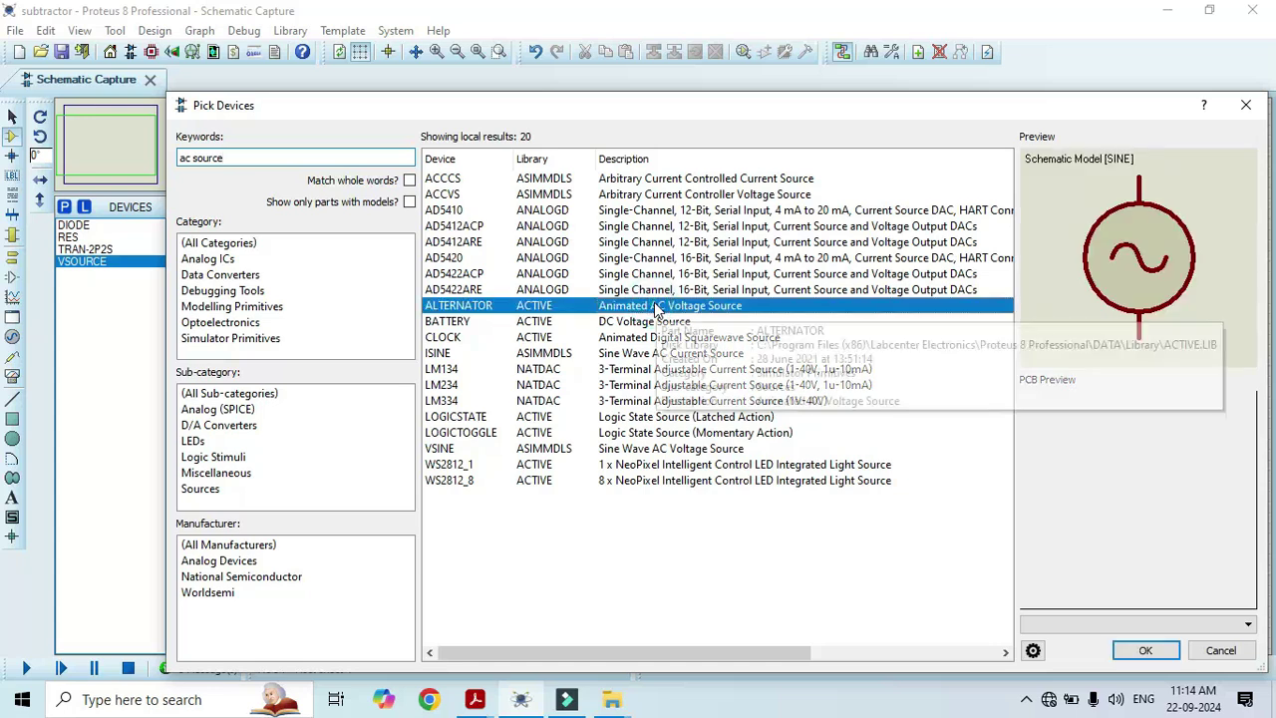
double_click(655, 306)
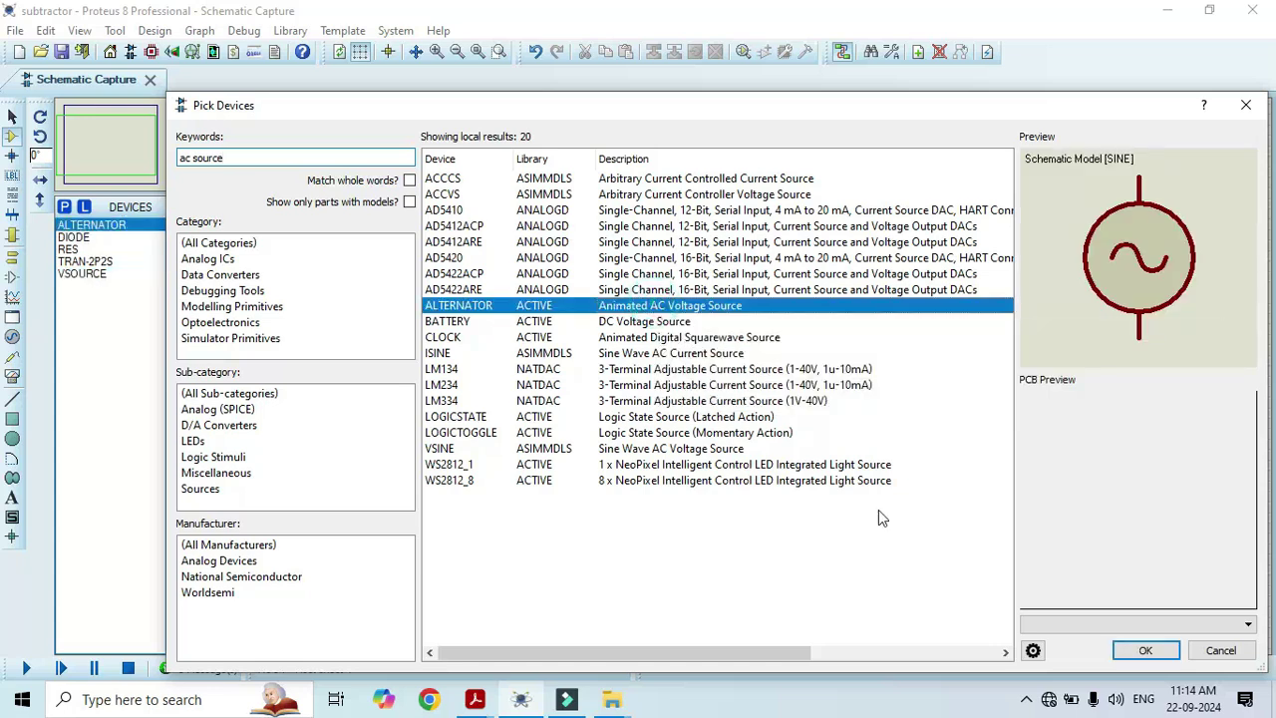
click(1142, 651)
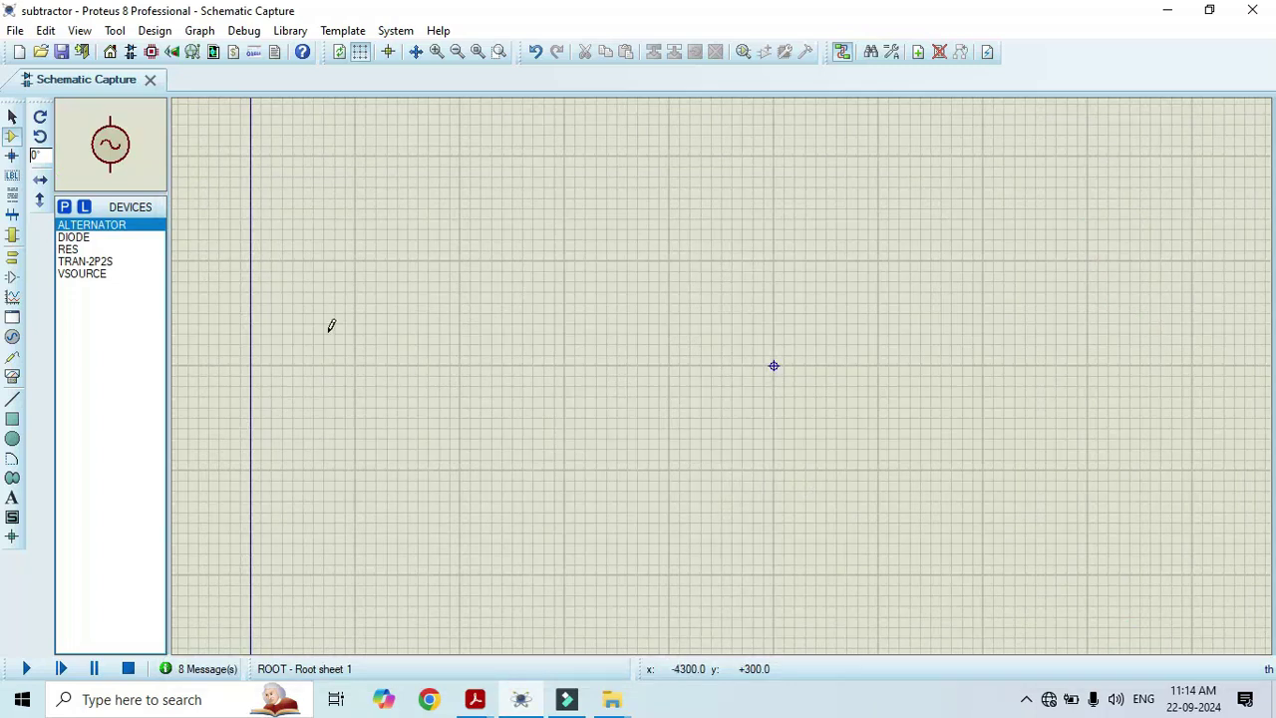
Place two DIODE components side by side near the middle of the schematic sheet.
click(69, 239)
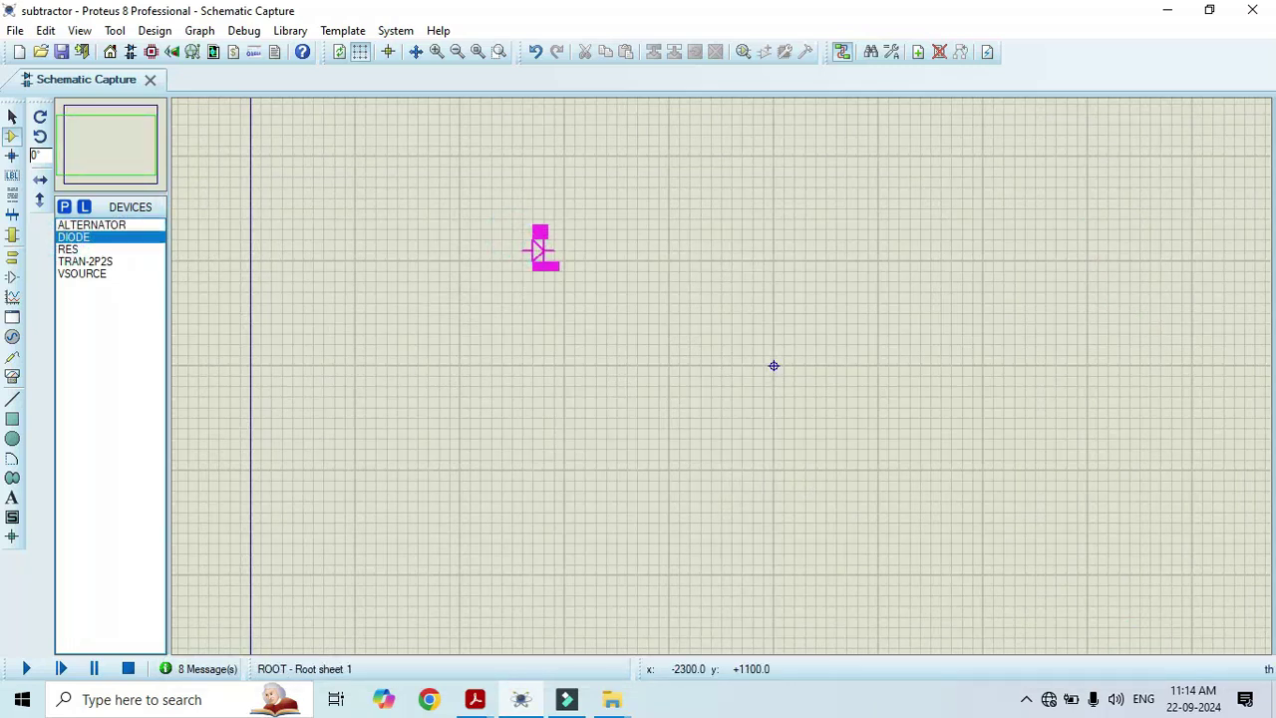
key(F6)
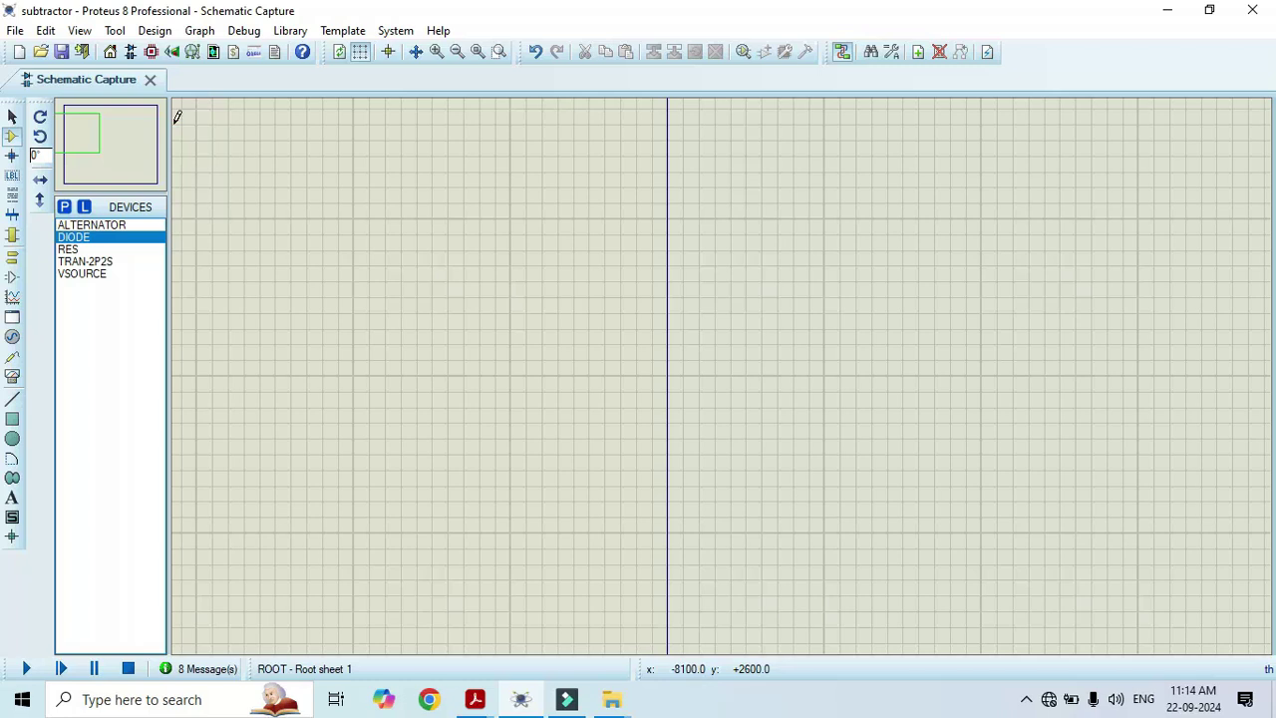
click(12, 116)
click(109, 145)
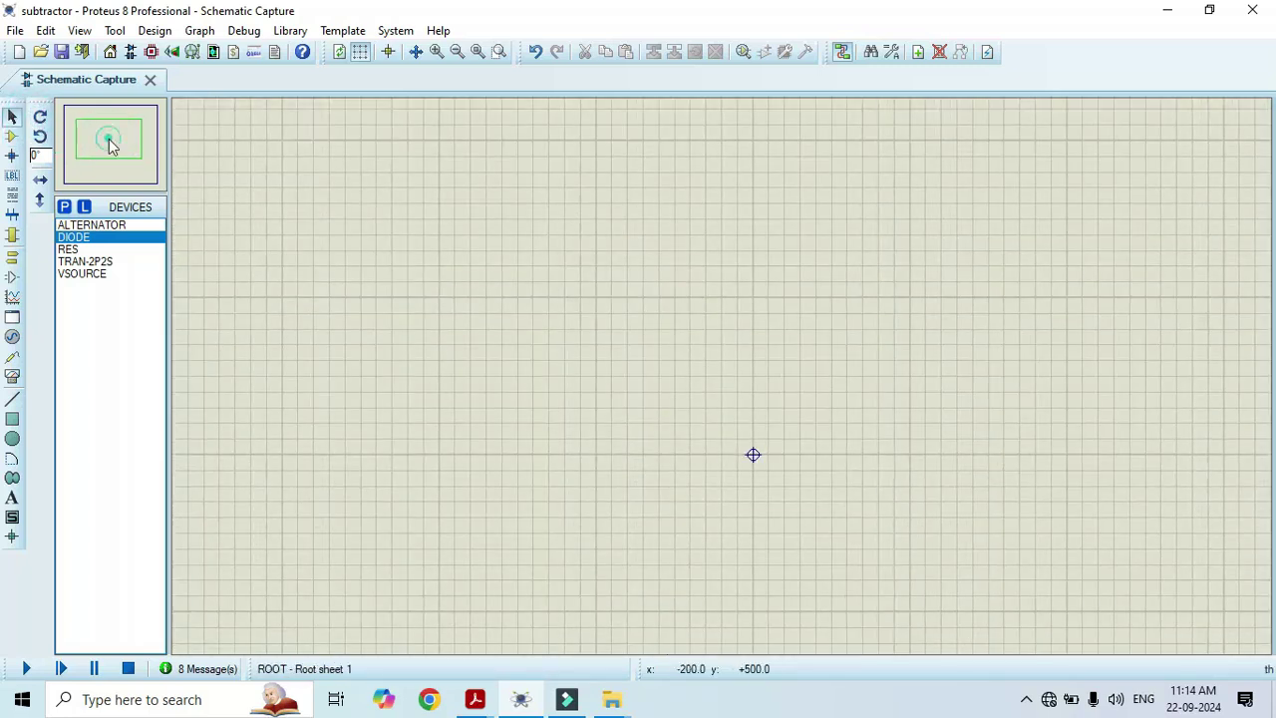
click(72, 238)
click(716, 358)
click(870, 359)
Rotate diode D1 anti-clockwise in three 90-degree turns so that it points downward.
drag(643, 297, 767, 439)
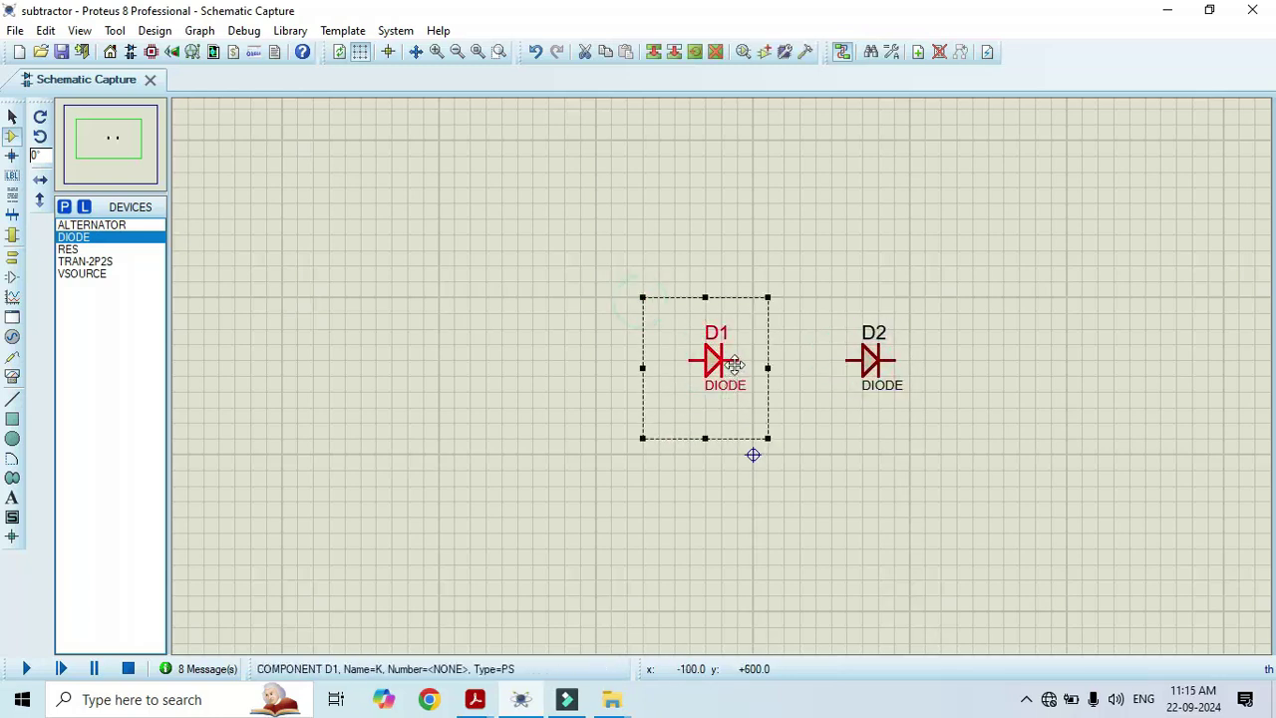
right_click(735, 364)
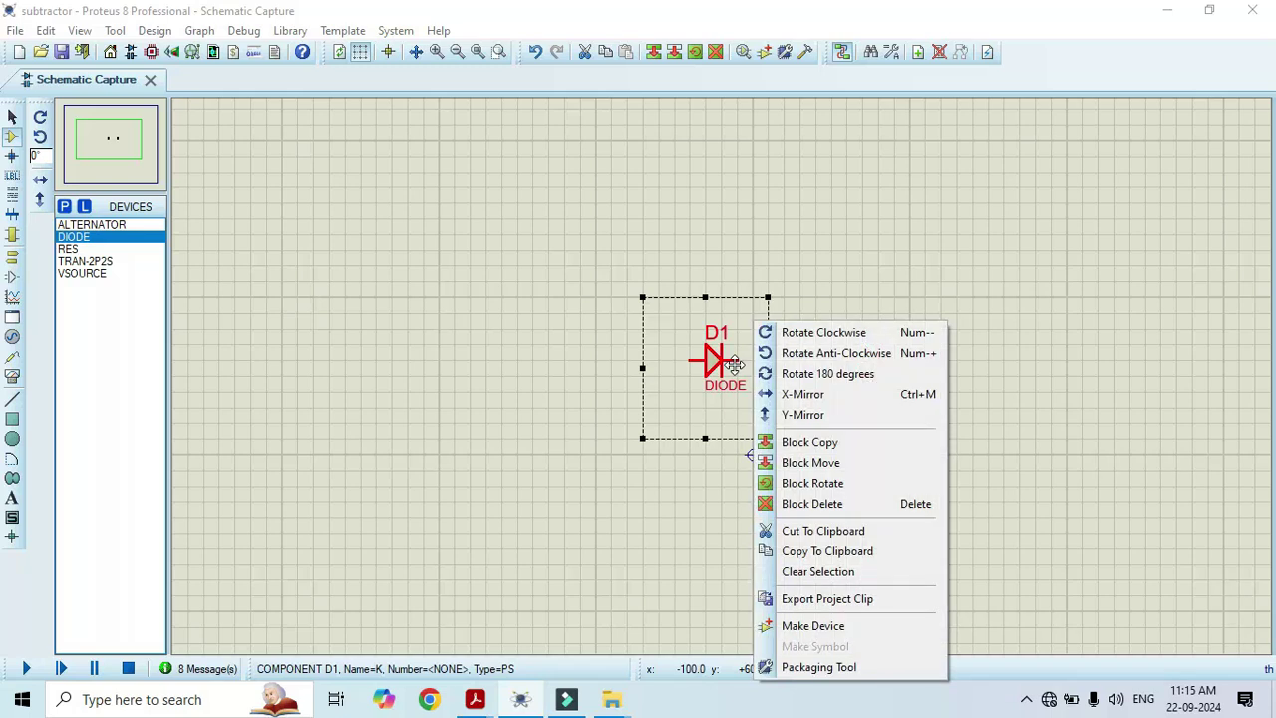
click(847, 352)
right_click(738, 364)
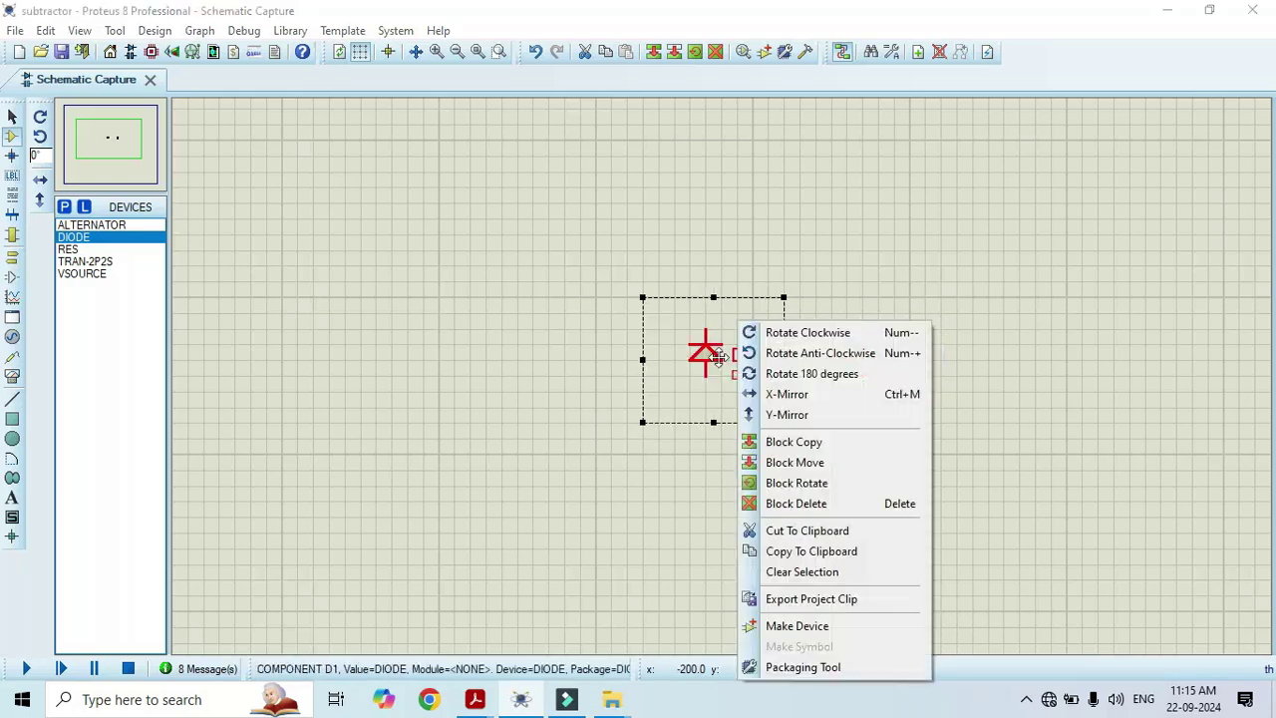
click(803, 353)
right_click(735, 365)
click(808, 353)
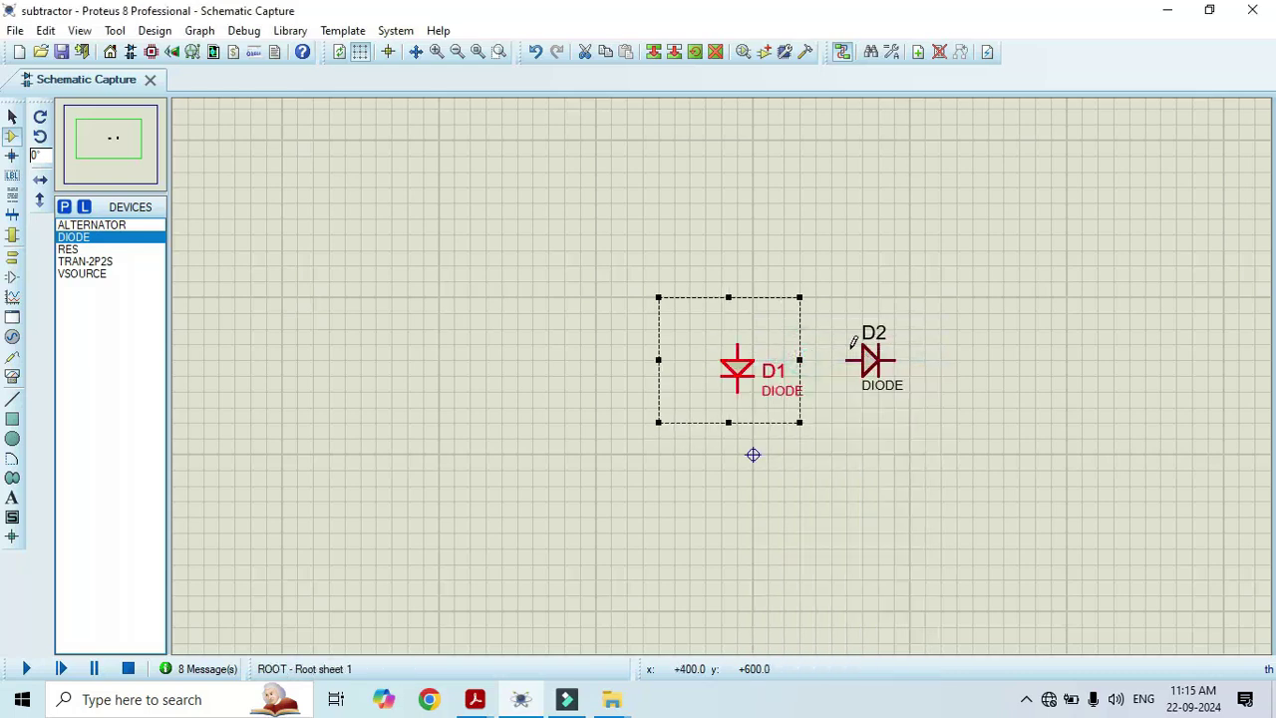
Rotate diode D2 clockwise in three 90-degree turns so that it points upward, opposite to D1.
right_click(869, 367)
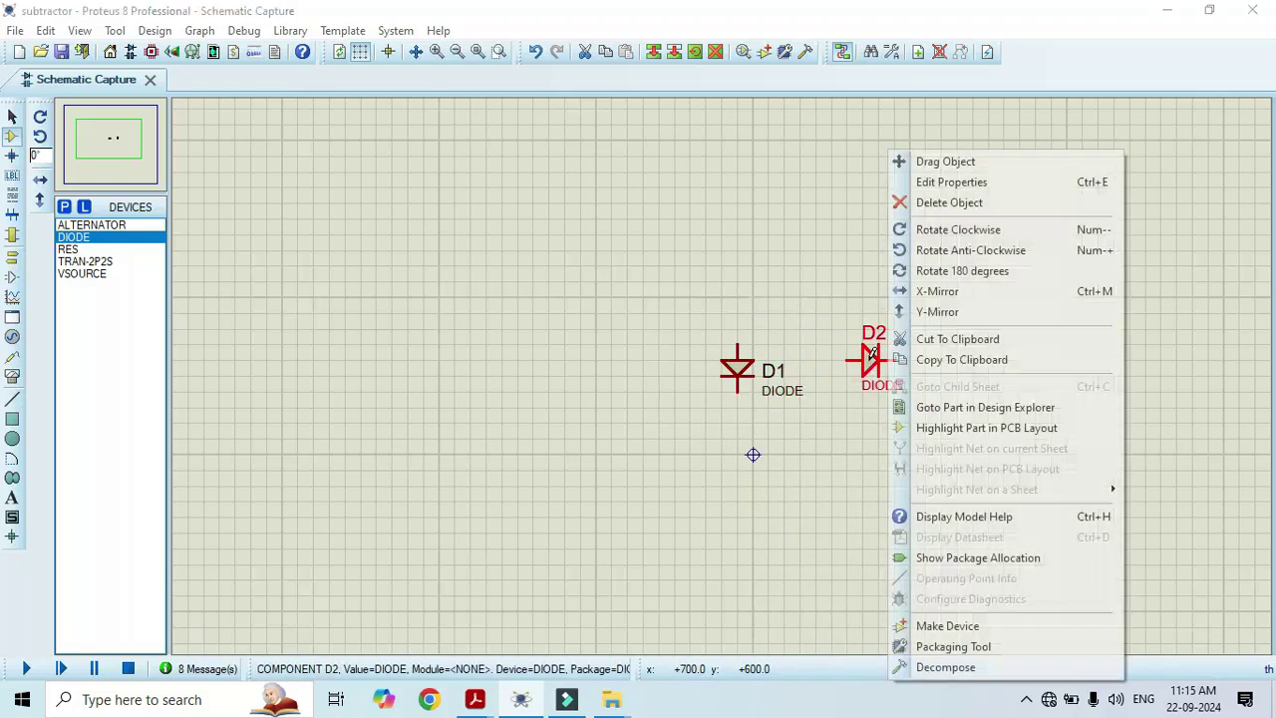
click(960, 237)
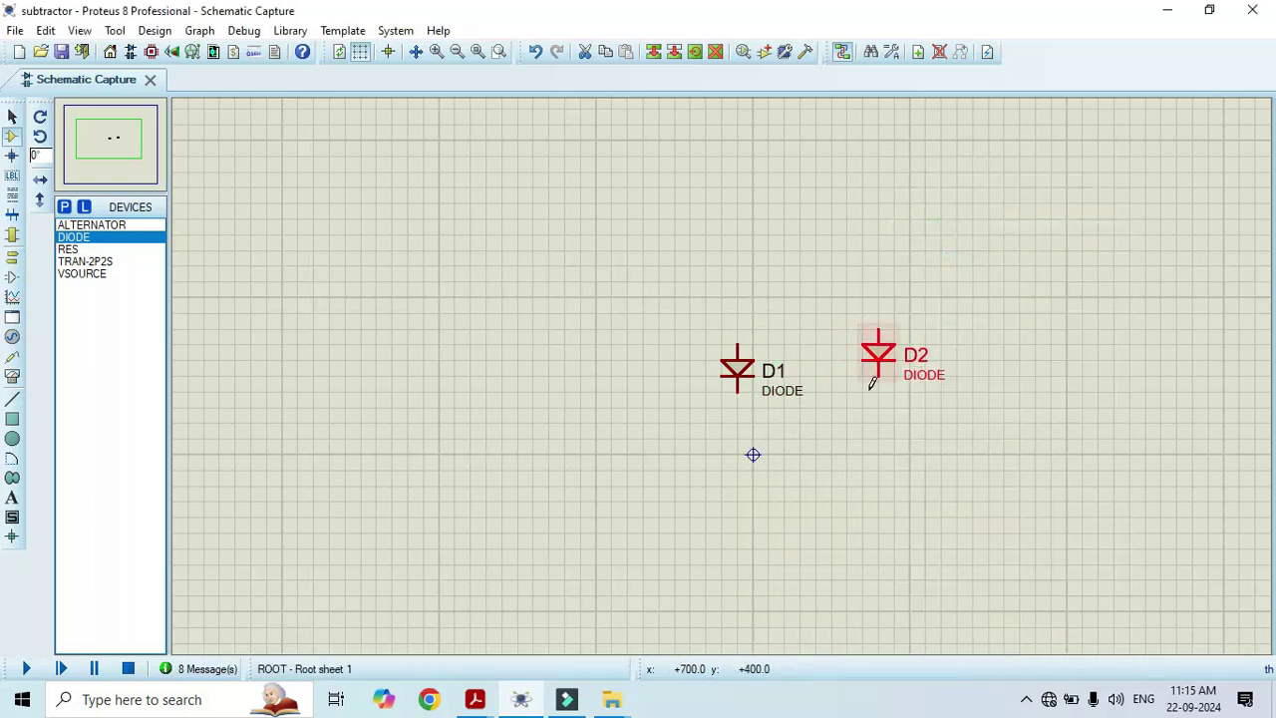
right_click(879, 357)
click(972, 237)
right_click(894, 354)
double_click(882, 359)
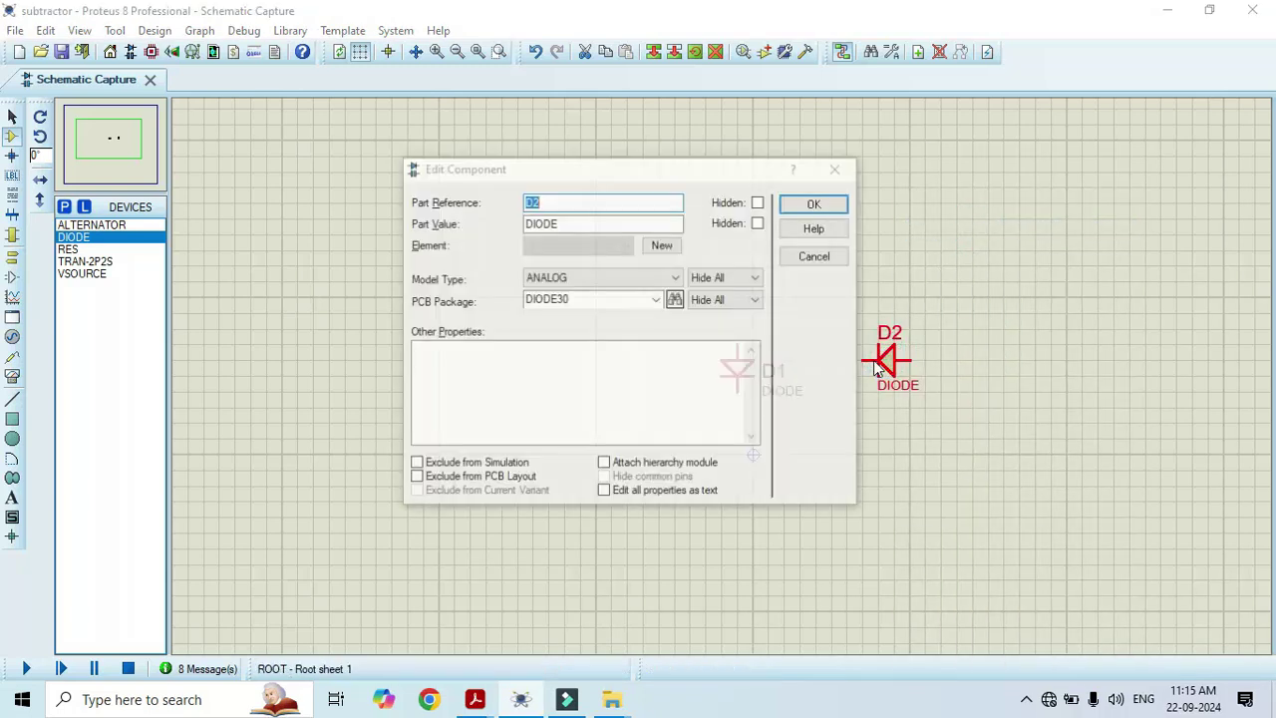
click(836, 175)
drag(941, 235, 864, 423)
right_click(880, 360)
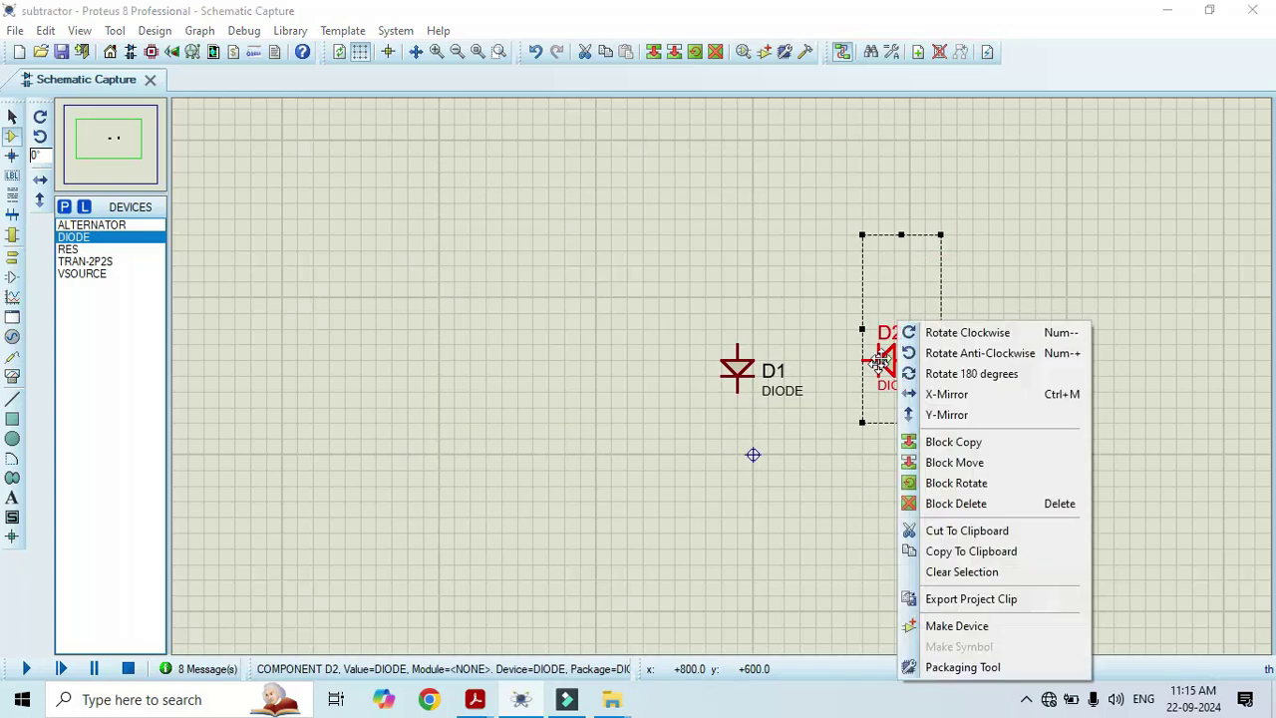
click(940, 331)
click(911, 412)
click(877, 324)
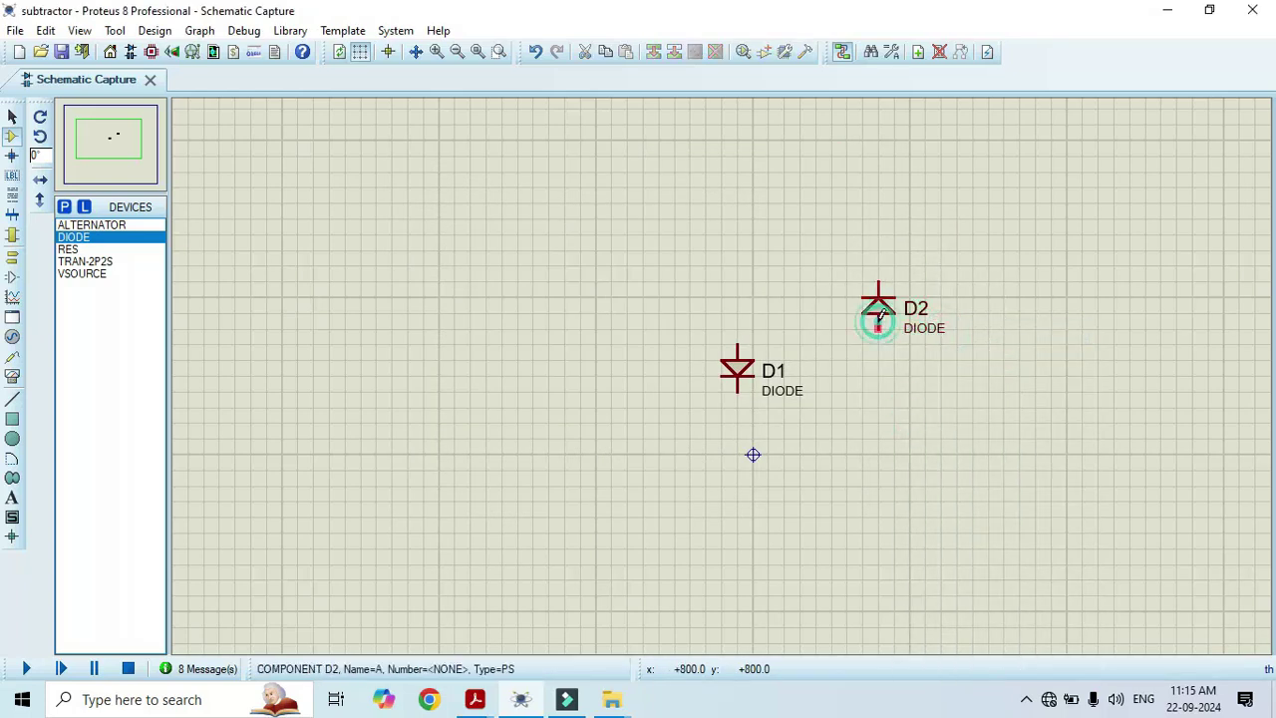
key(Escape)
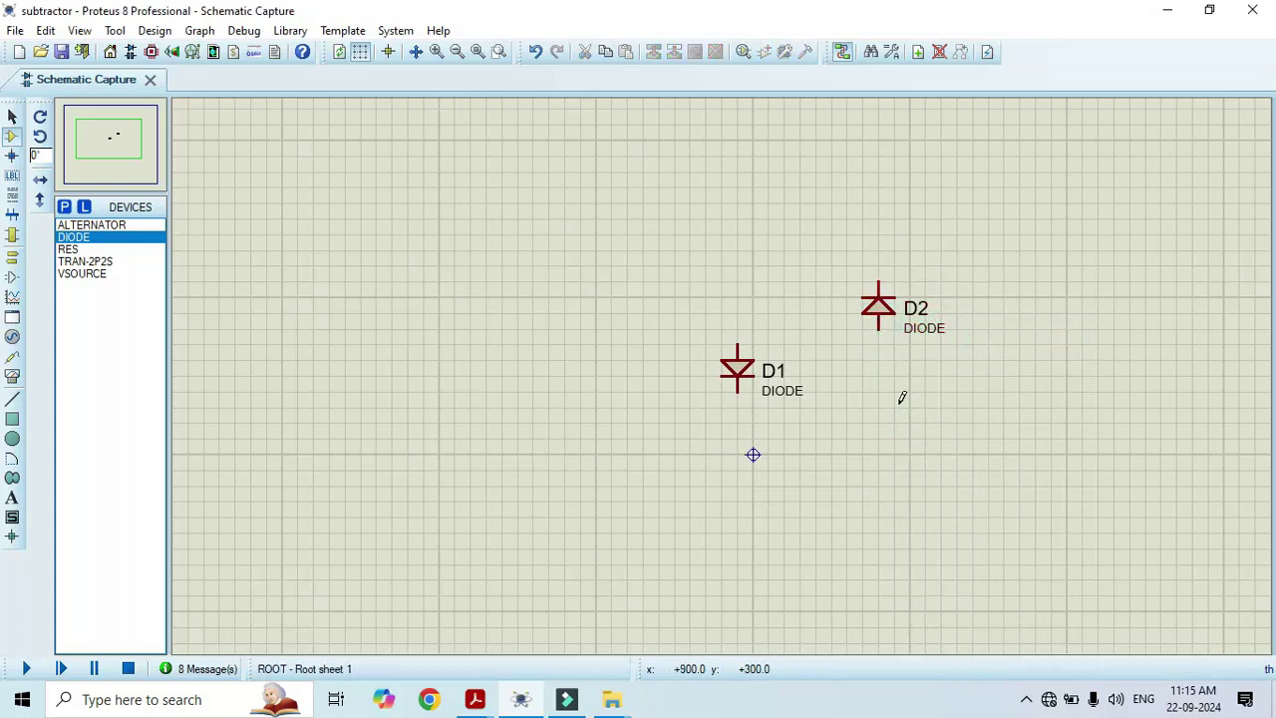
Move diode D2 down so that it sits level with D1, then clear the selection.
drag(826, 251, 950, 371)
drag(877, 308, 894, 368)
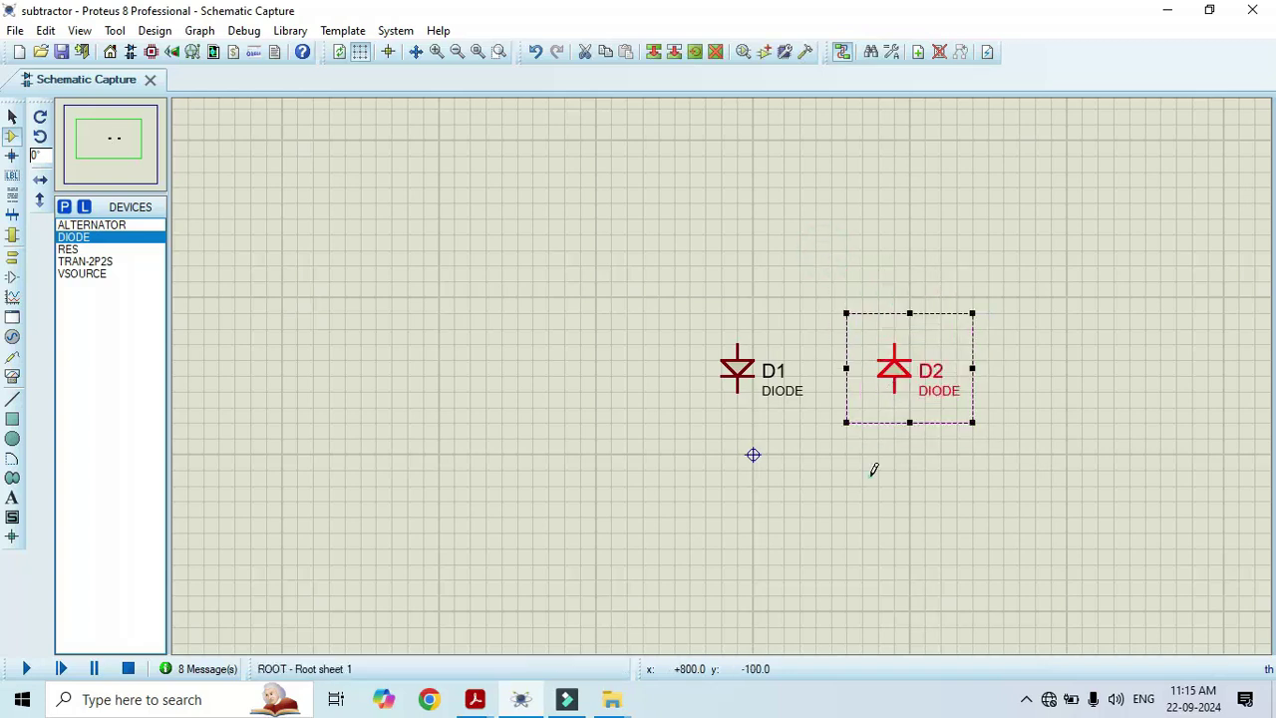
click(874, 467)
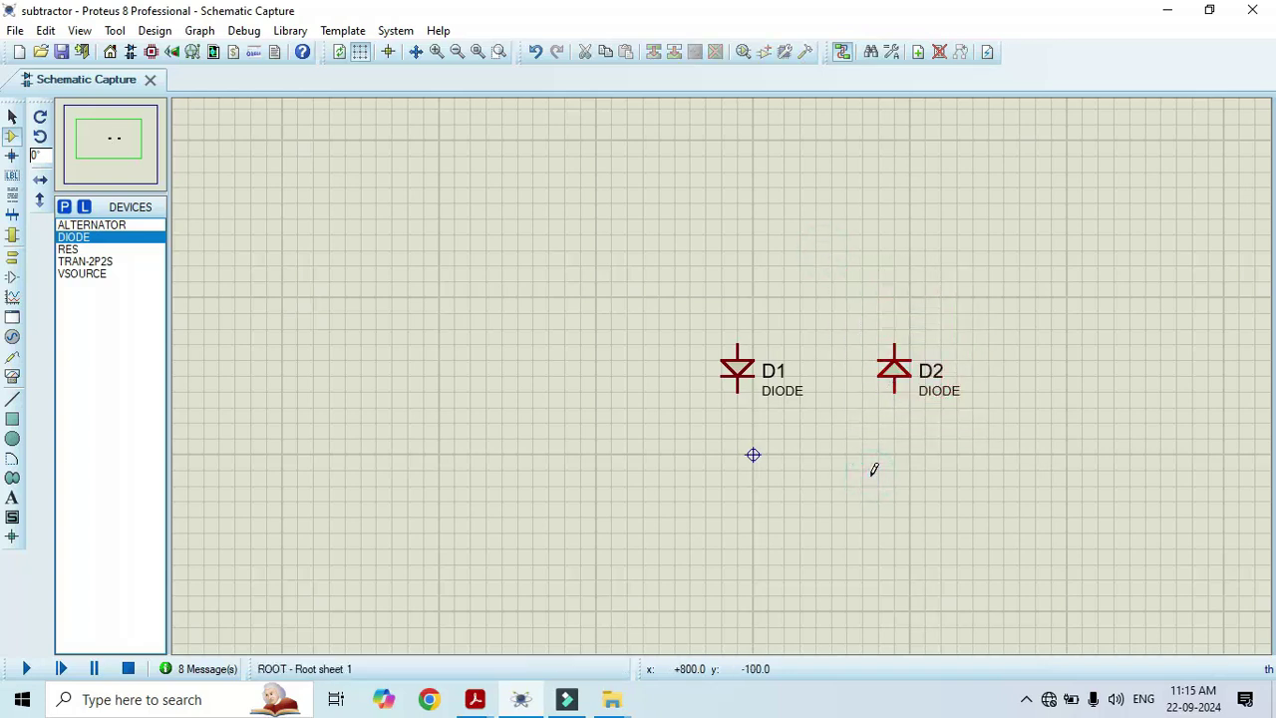
Place a horizontal resistor R1 left of the diodes and a resistor R2 right of them, rotating R2 anti-clockwise to vertical.
click(68, 250)
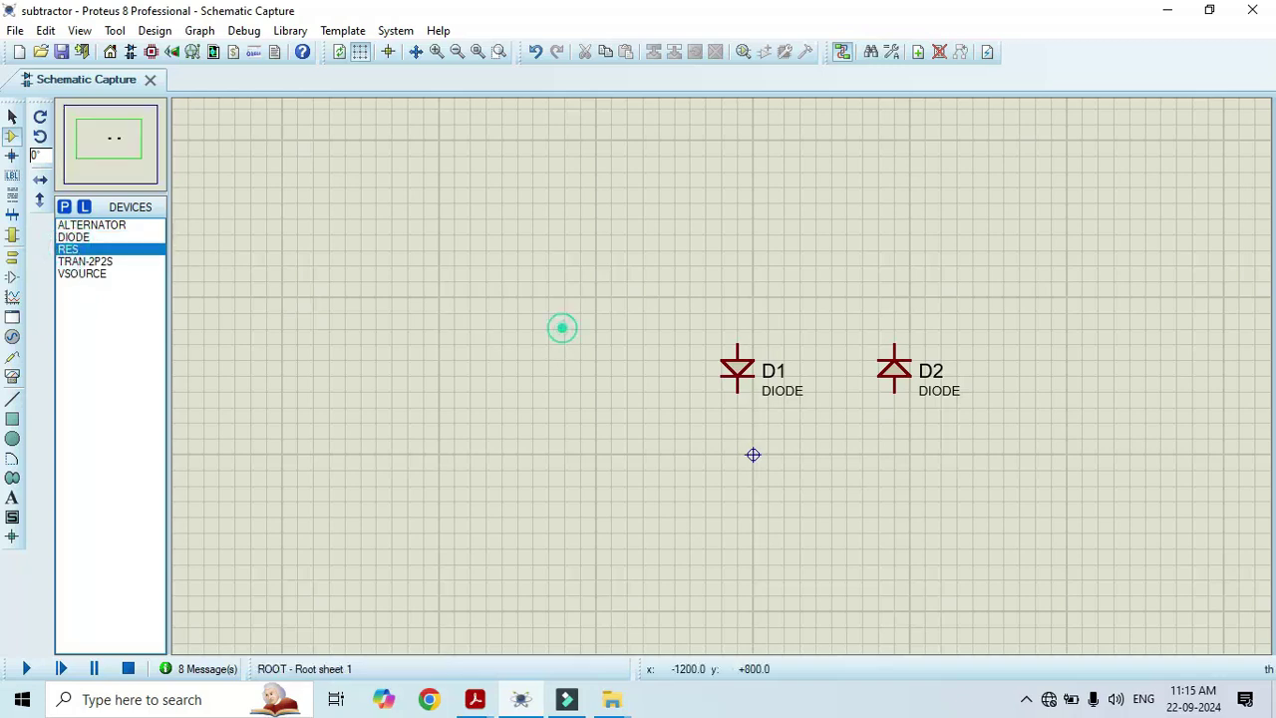
click(556, 329)
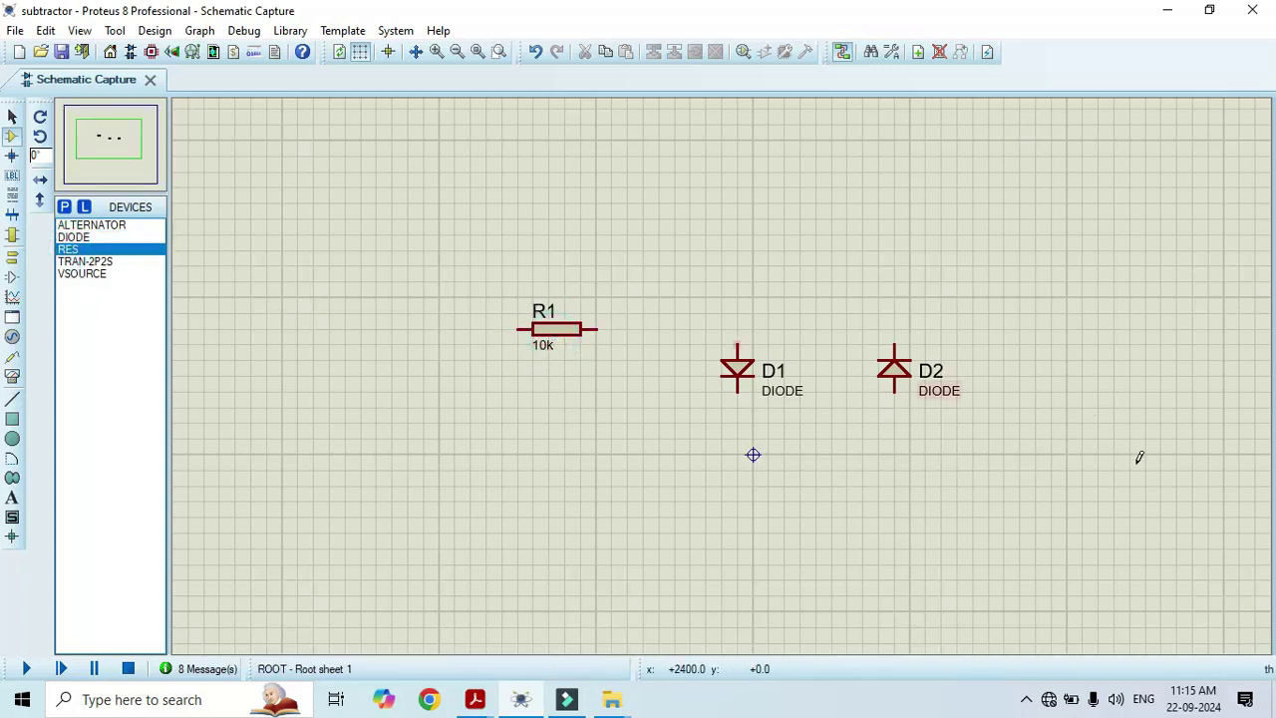
click(1047, 423)
drag(1158, 376, 956, 486)
right_click(1047, 429)
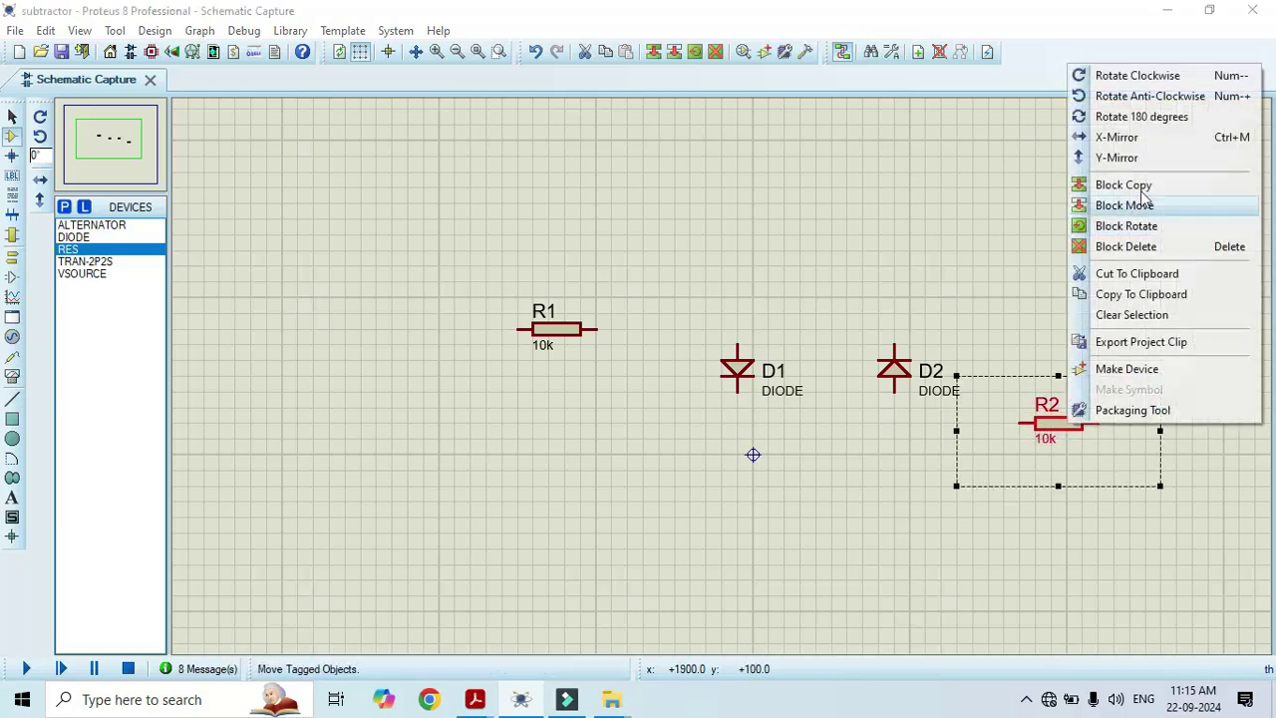
click(1146, 94)
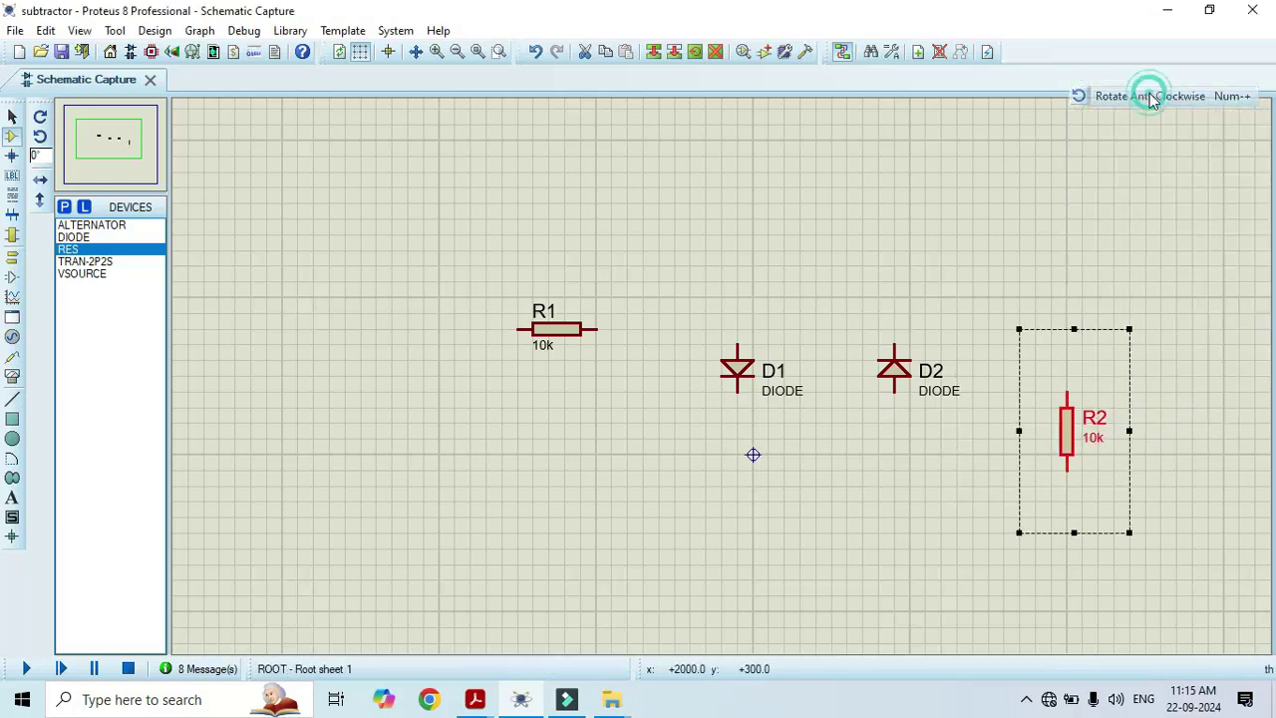
Set the values of resistors R1 and R2 to 1k each.
double_click(542, 343)
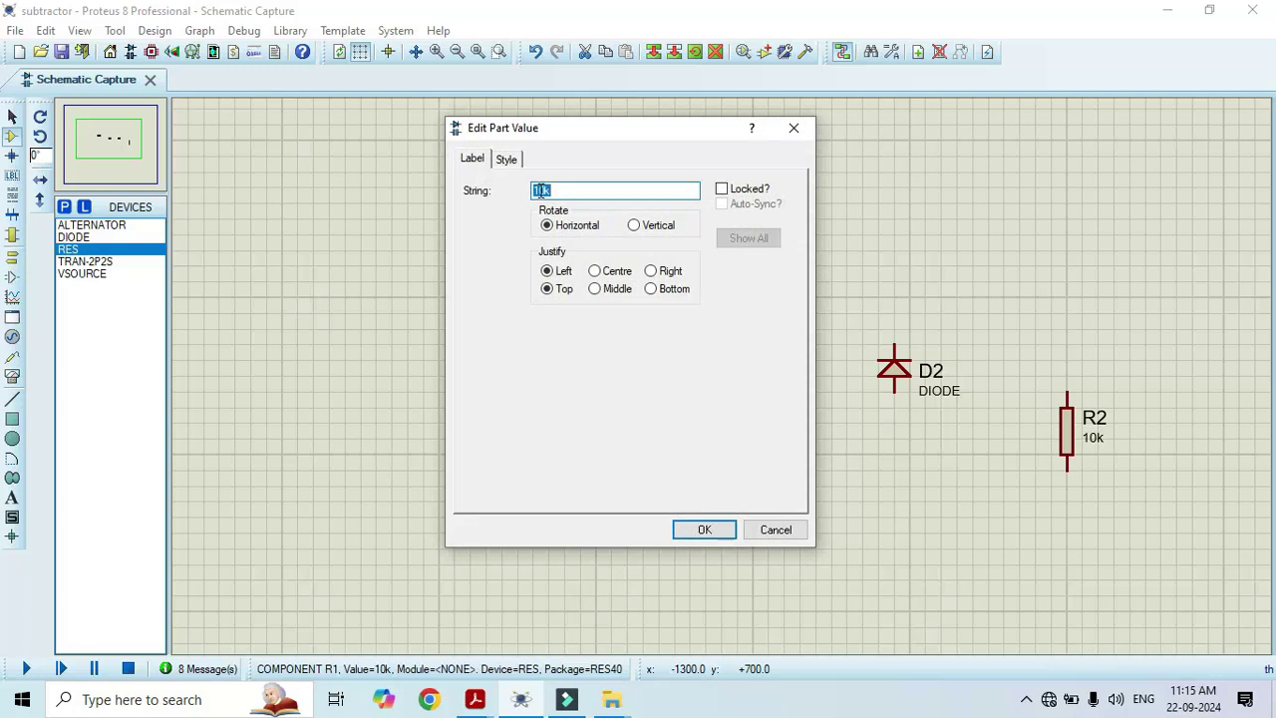
click(542, 191)
click(705, 530)
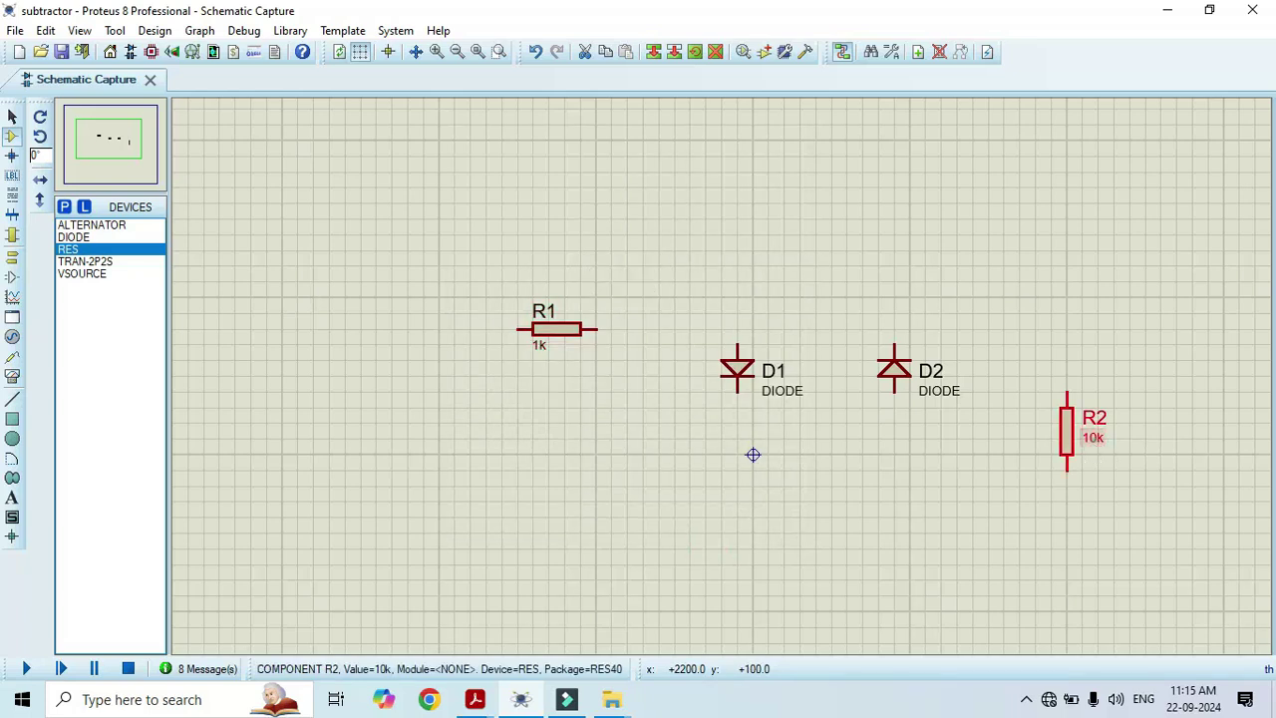
double_click(1092, 436)
click(547, 191)
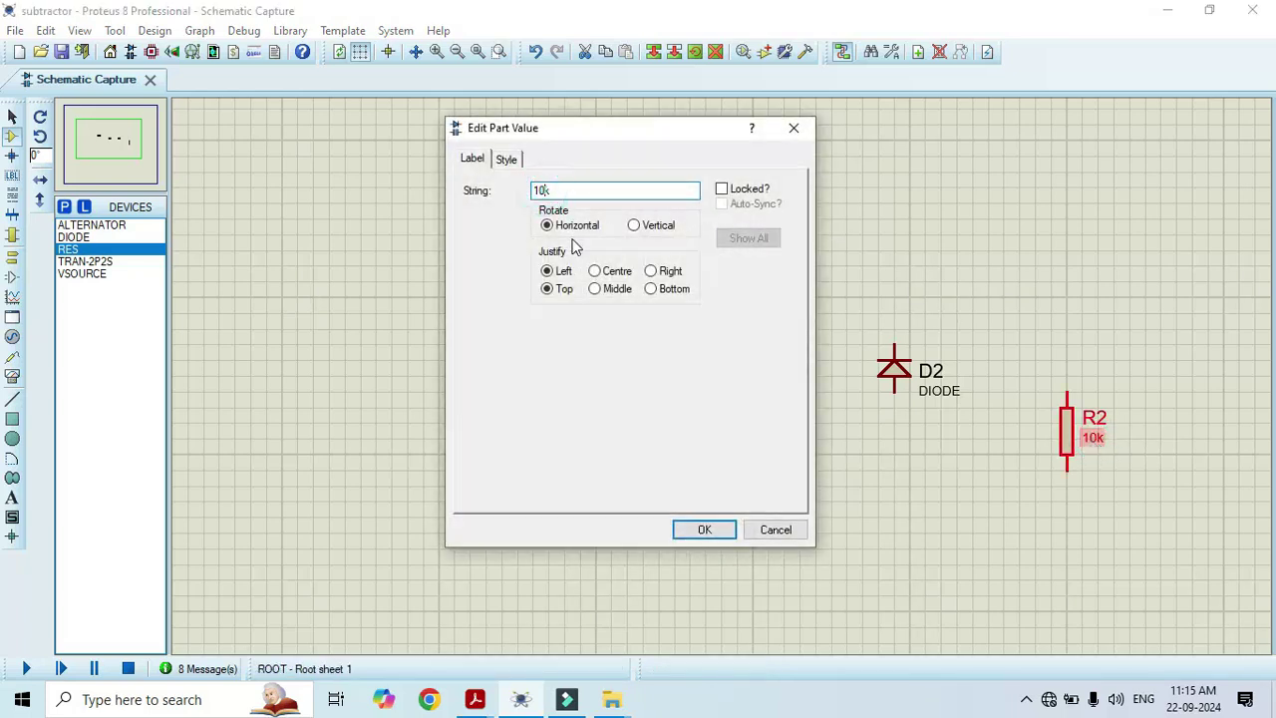
click(705, 530)
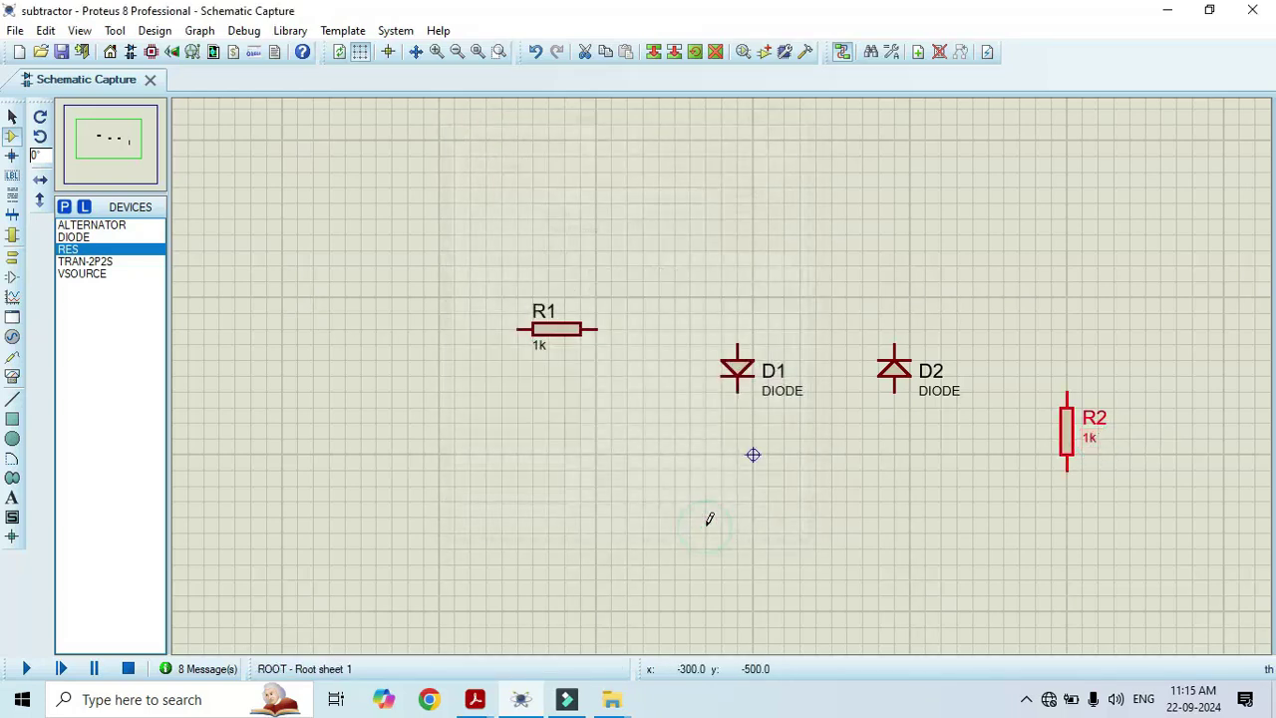
Place two VSOURCE DC voltage sources, one below D1 and one below D2.
click(88, 273)
click(737, 498)
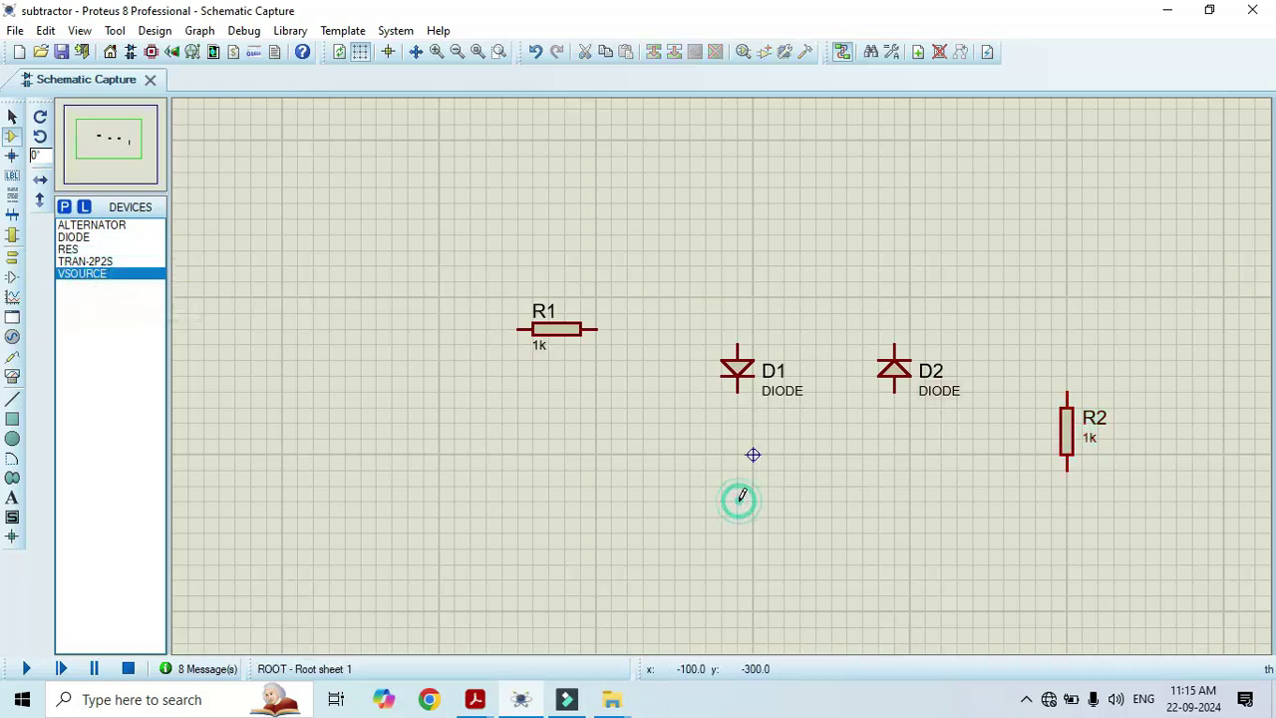
click(881, 482)
click(897, 476)
Rotate source V2 anti-clockwise twice so its negative terminal faces up, and position it below D2.
drag(863, 439, 972, 579)
right_click(929, 520)
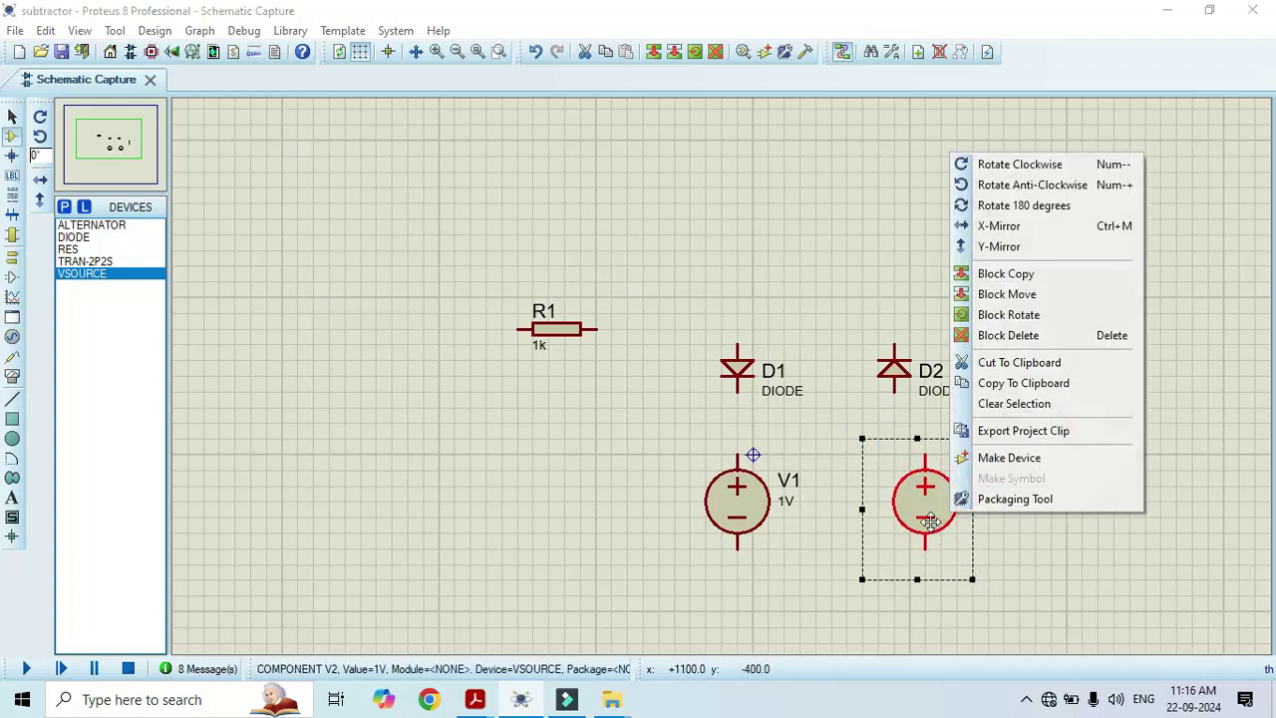
click(1042, 185)
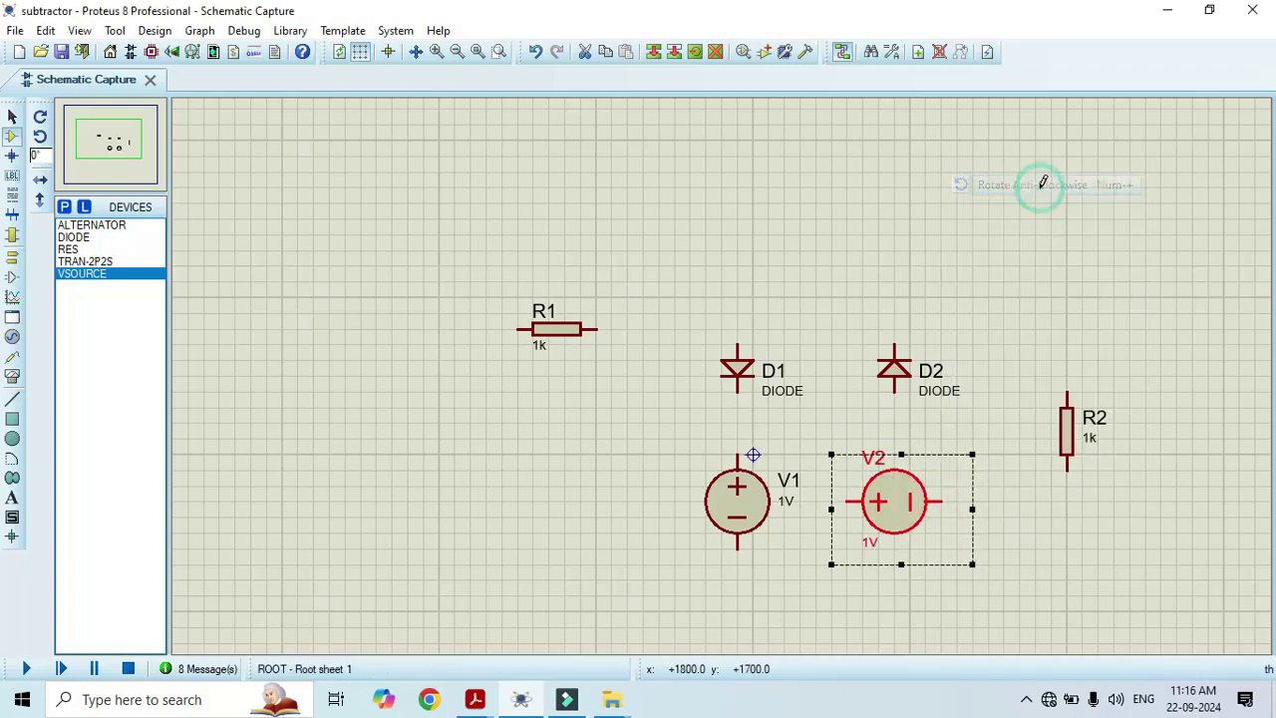
right_click(930, 482)
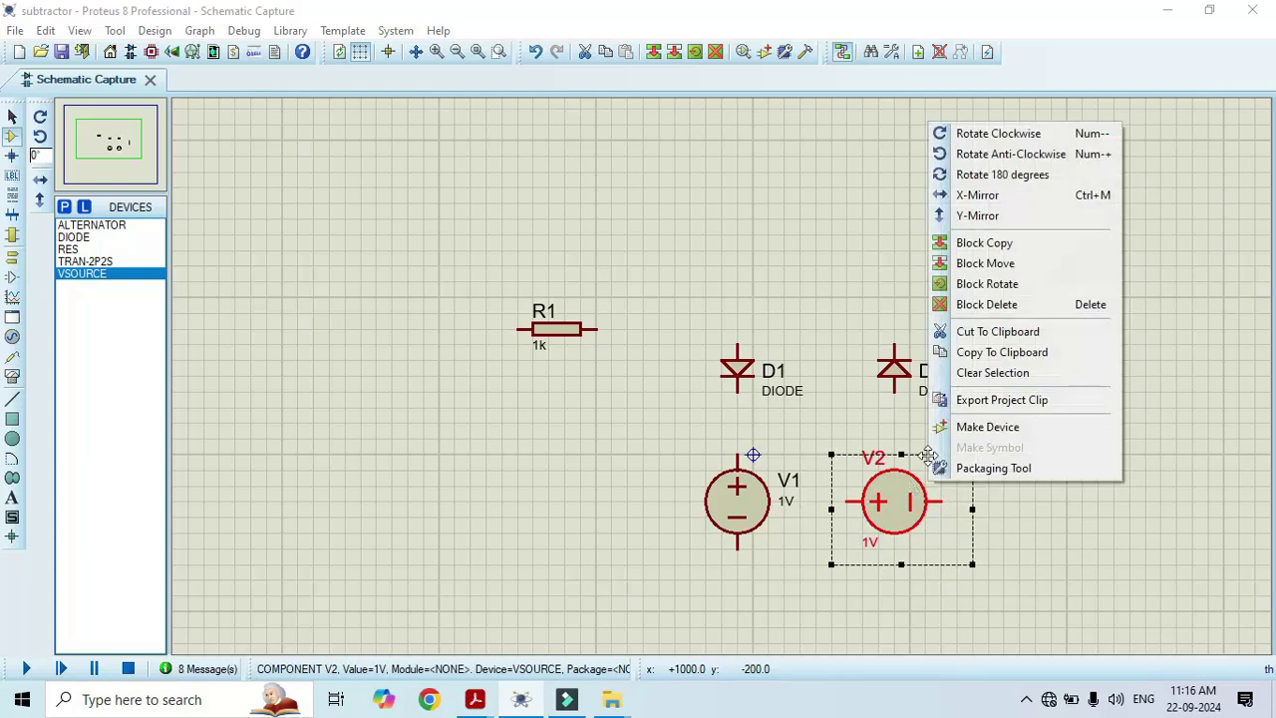
click(1026, 156)
drag(907, 539, 922, 507)
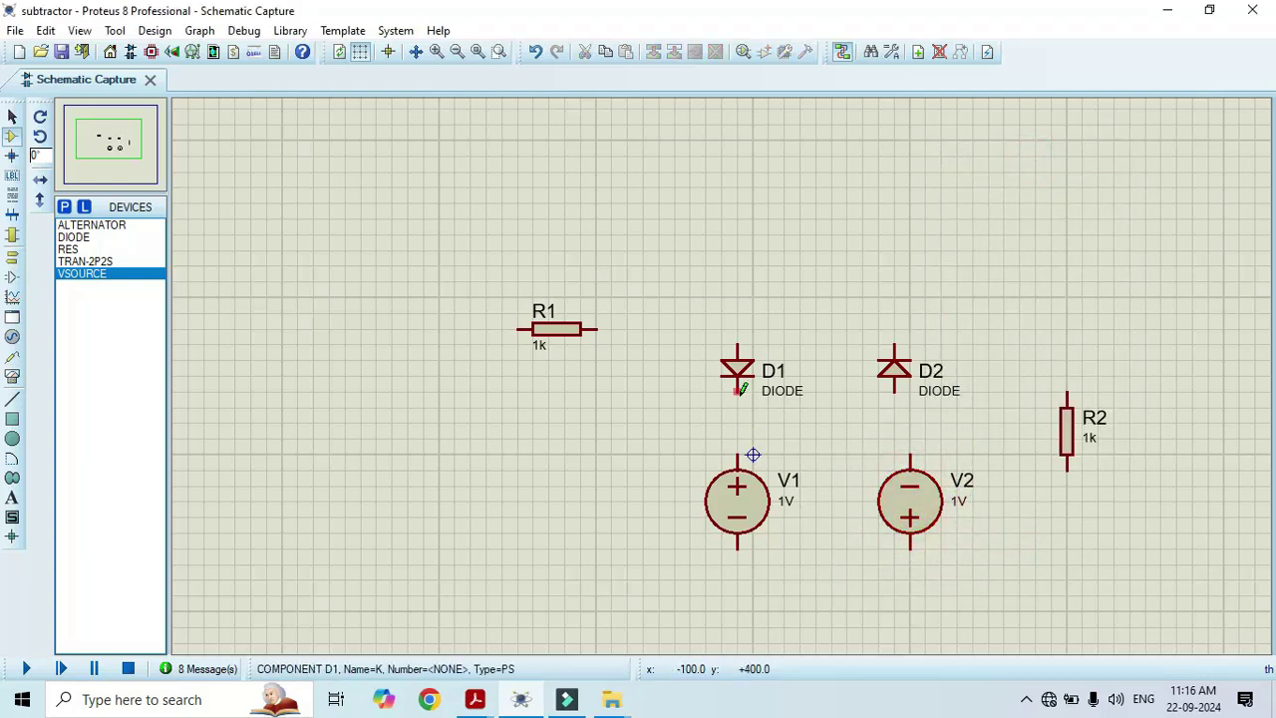
Wire the lower pin of D1 to the top of V1 and the lower pin of D2 to the top of V2.
click(739, 395)
click(737, 454)
click(894, 394)
click(909, 456)
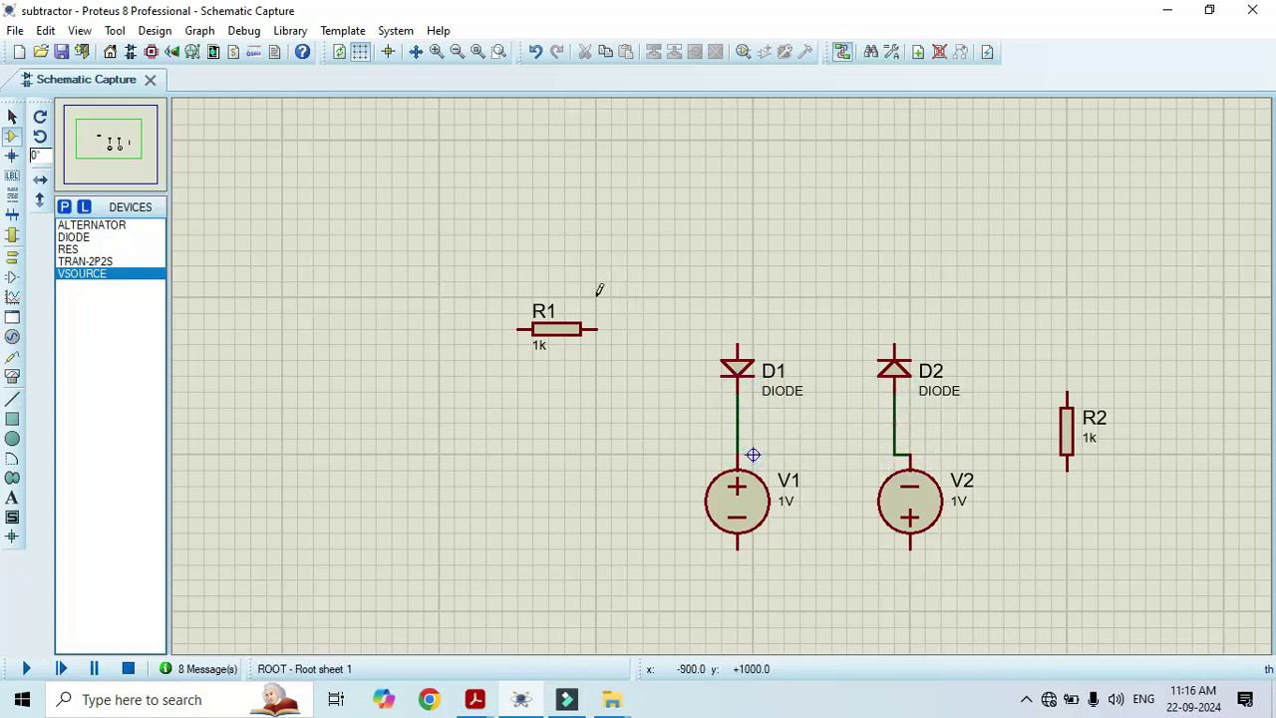
Wire the right end of R1 along a common upper line to the tops of D1, D2 and R2.
click(595, 329)
click(732, 332)
click(737, 329)
click(903, 337)
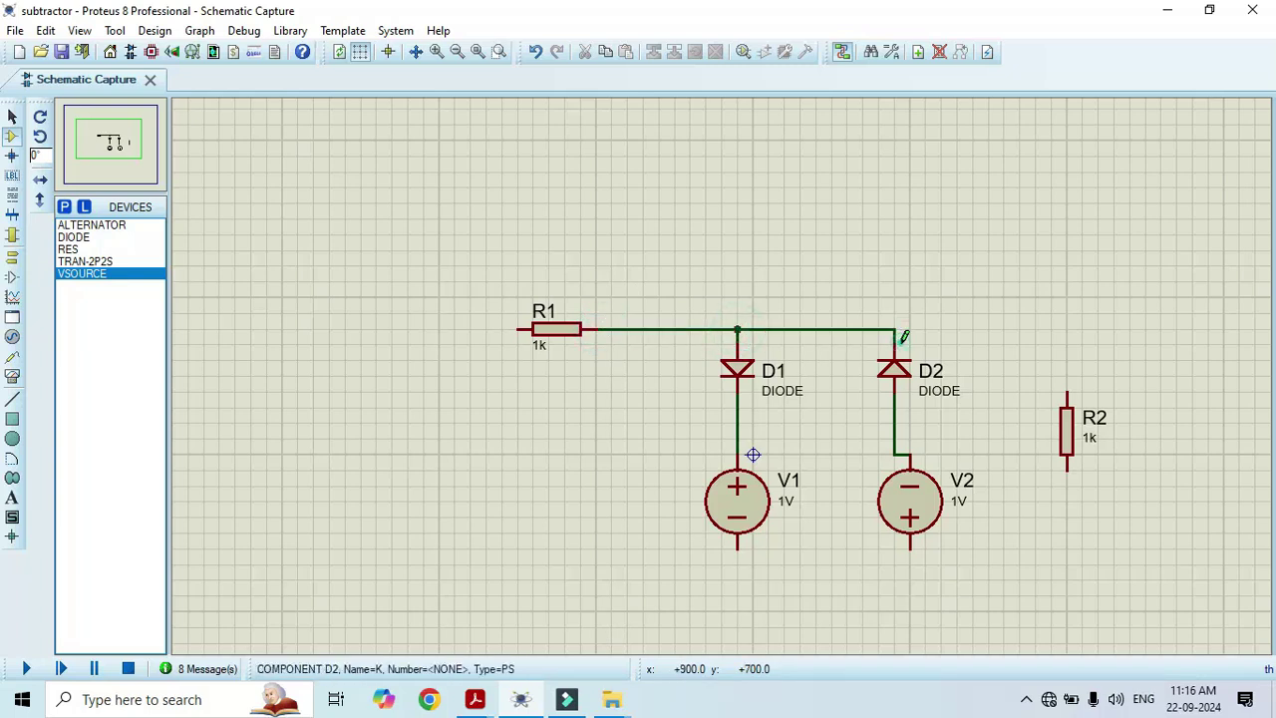
click(1067, 394)
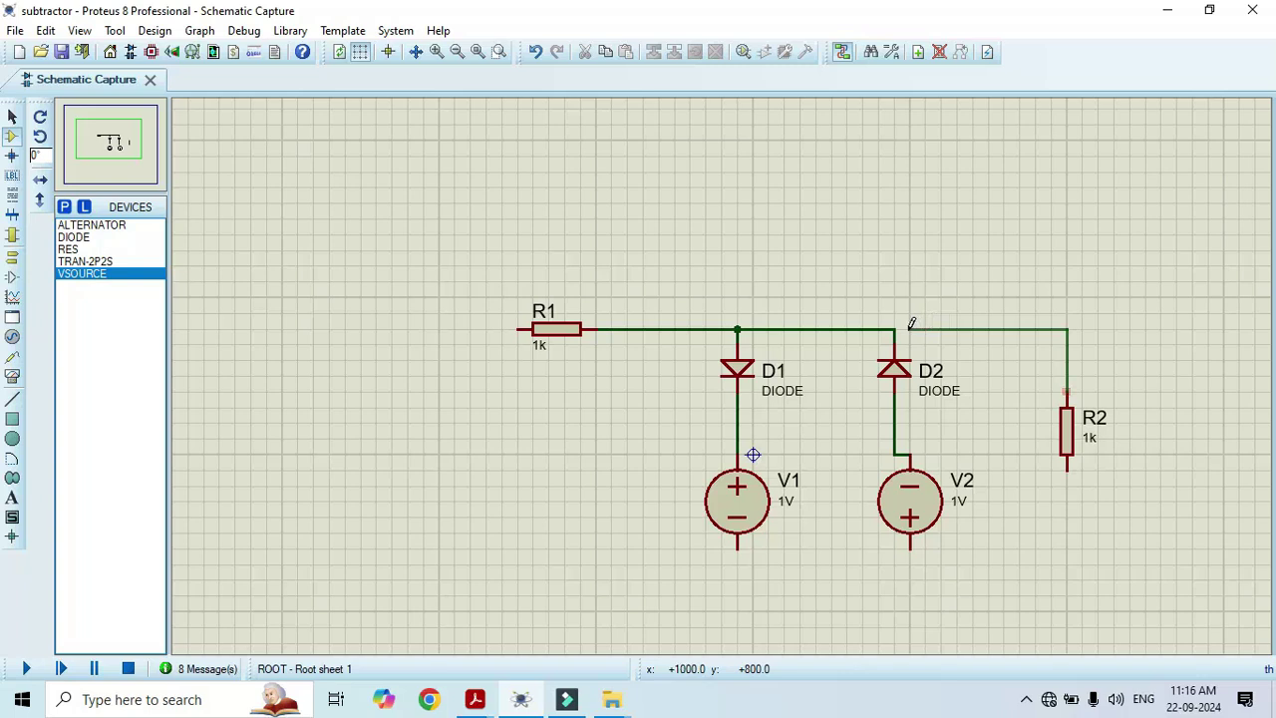
click(903, 327)
Wire the lower ends of R2, V2 and V1 together as the common return line.
click(1069, 468)
click(910, 546)
click(738, 547)
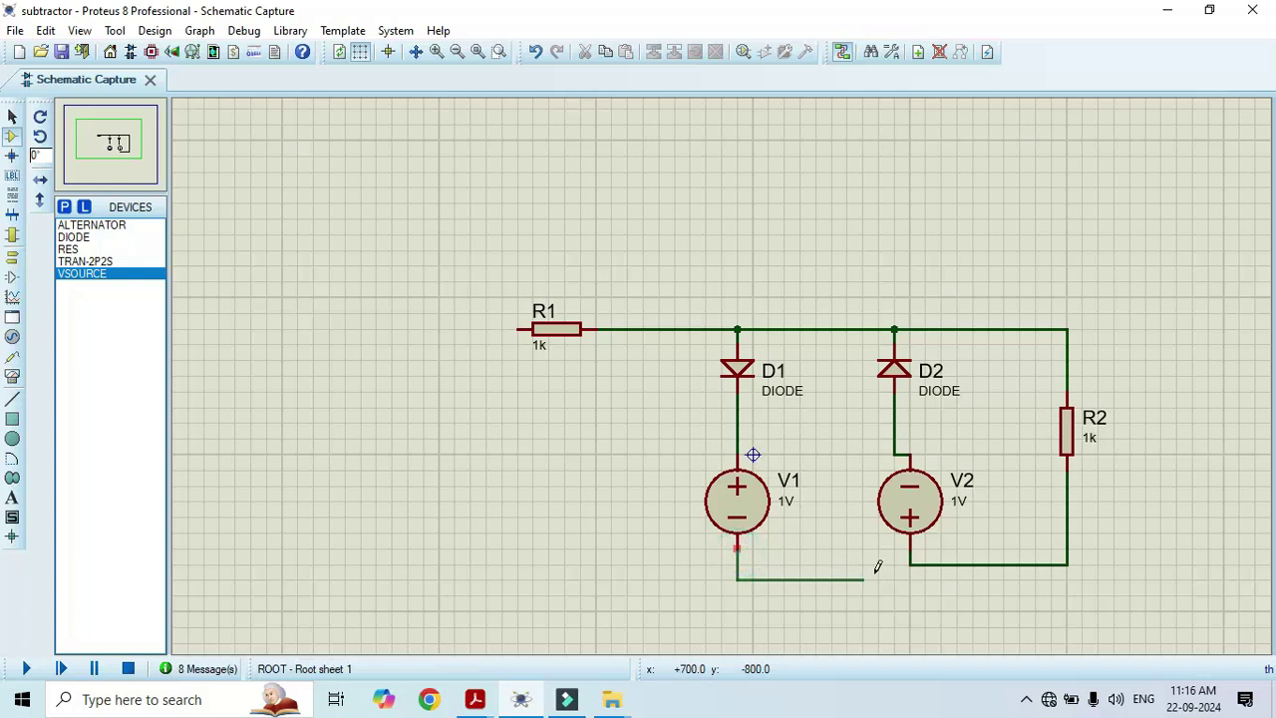
click(910, 564)
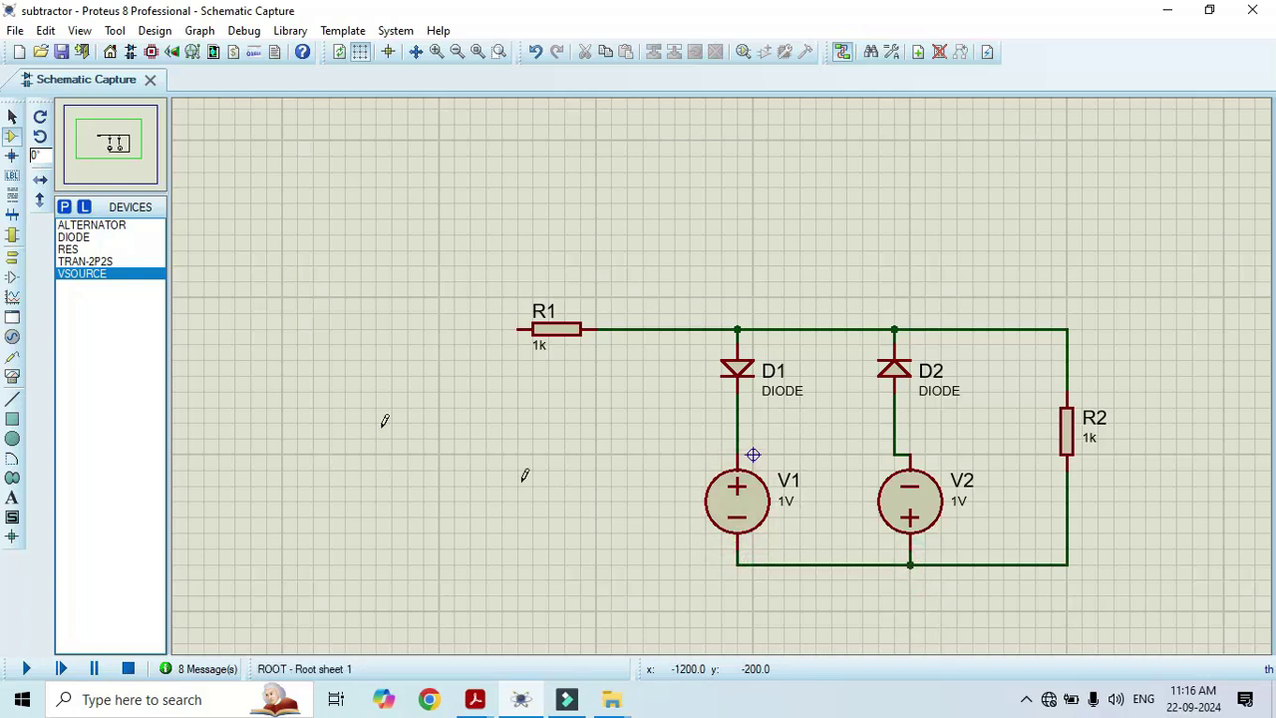
Place the TRAN-2P2S transformer to the left of resistor R1.
click(110, 261)
click(332, 394)
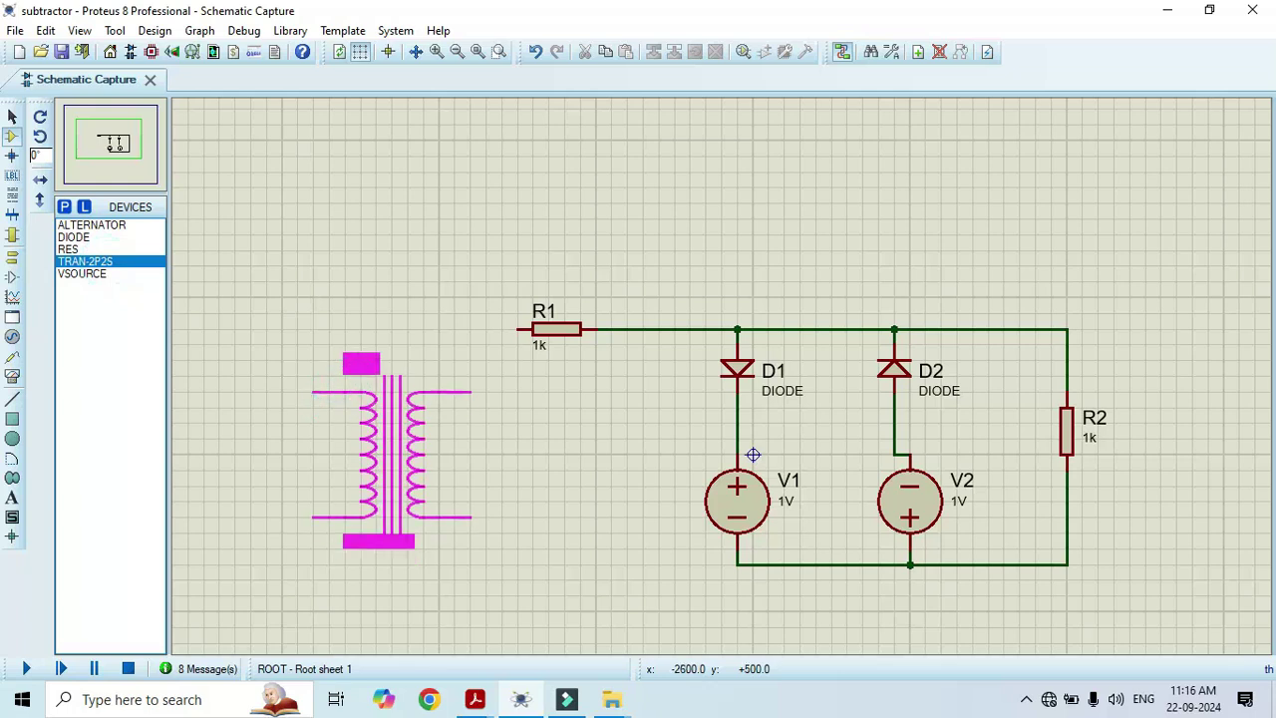
click(360, 424)
Wire the transformer's upper secondary pin to R1 and its lower secondary pin to the return line below V1.
click(438, 358)
click(513, 329)
click(439, 485)
click(519, 538)
click(736, 564)
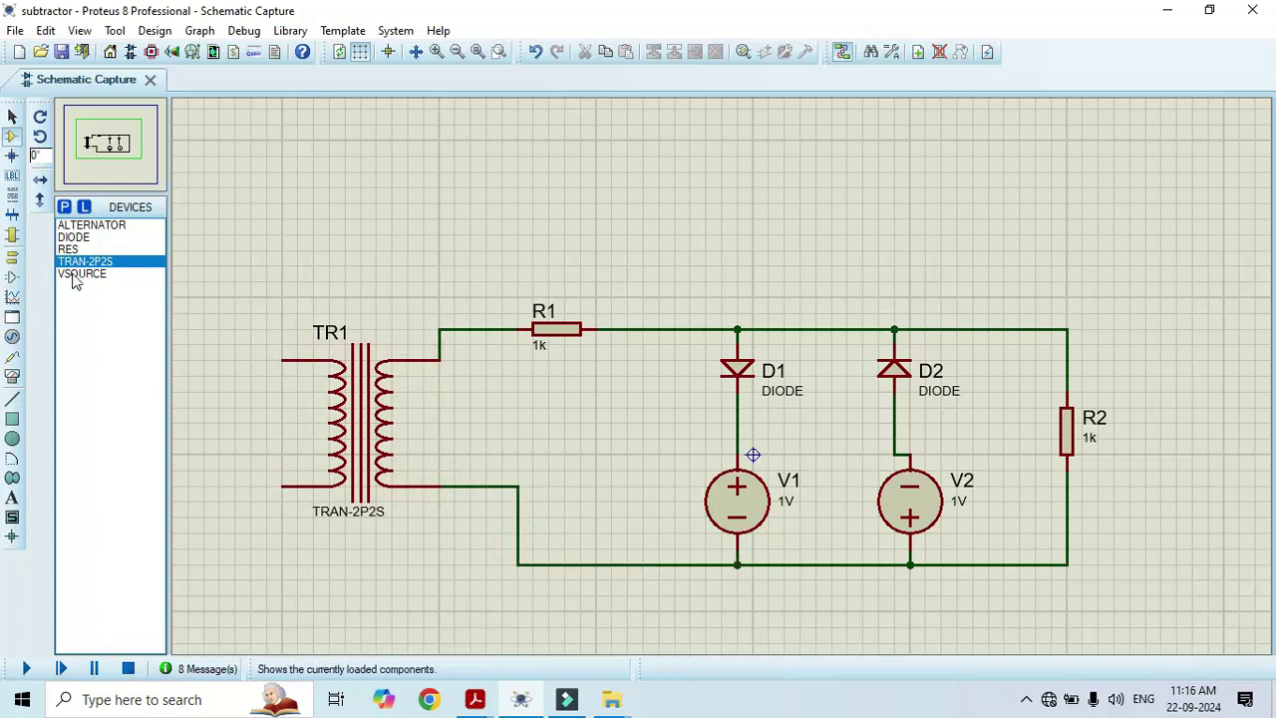
Place an ALTERNATOR to the left of TR1 and wire its two terminals to the transformer's primary pins.
click(81, 225)
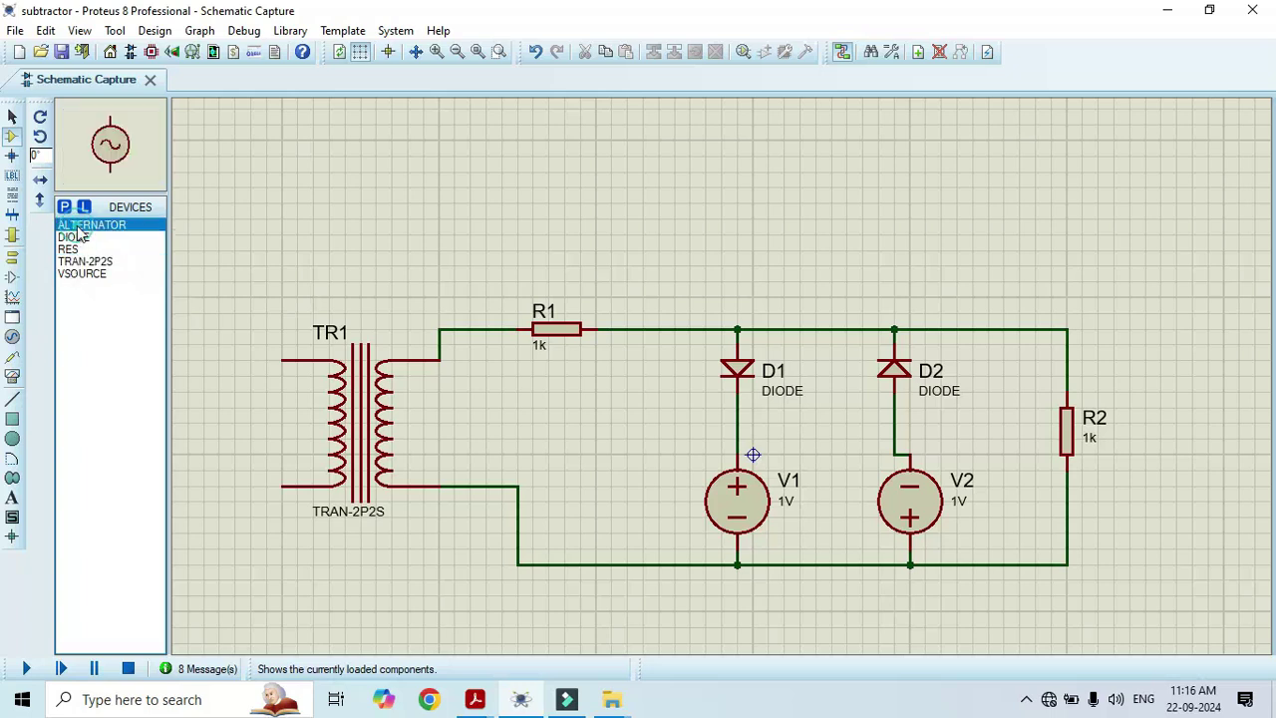
click(234, 422)
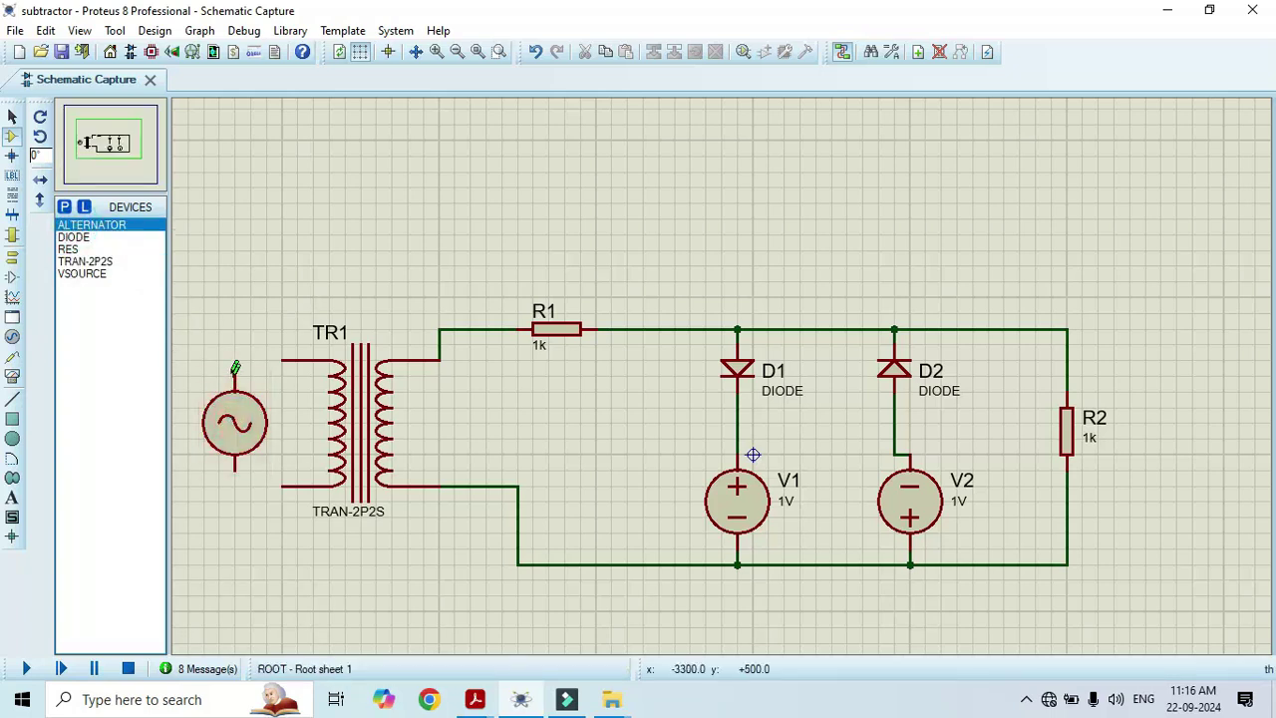
click(234, 375)
click(281, 360)
click(234, 457)
click(283, 480)
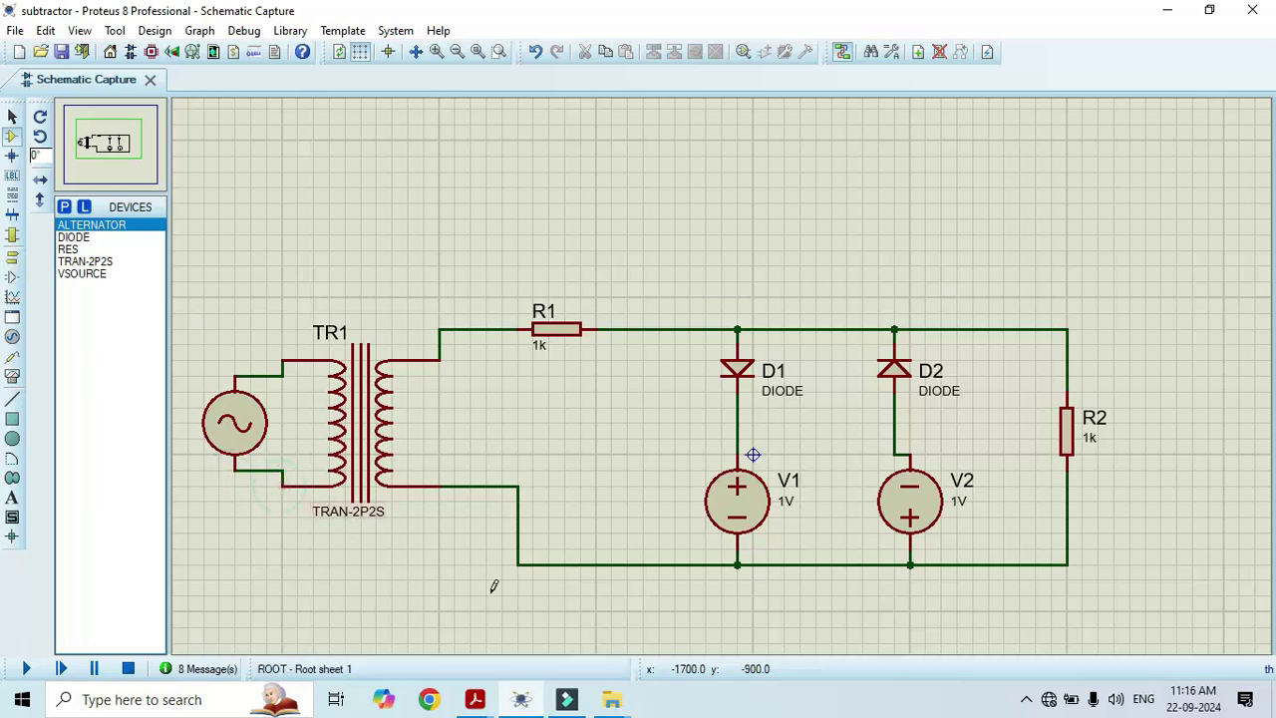
Set the alternator's amplitude to 12v and its frequency to 50.
double_click(251, 427)
drag(565, 277, 490, 279)
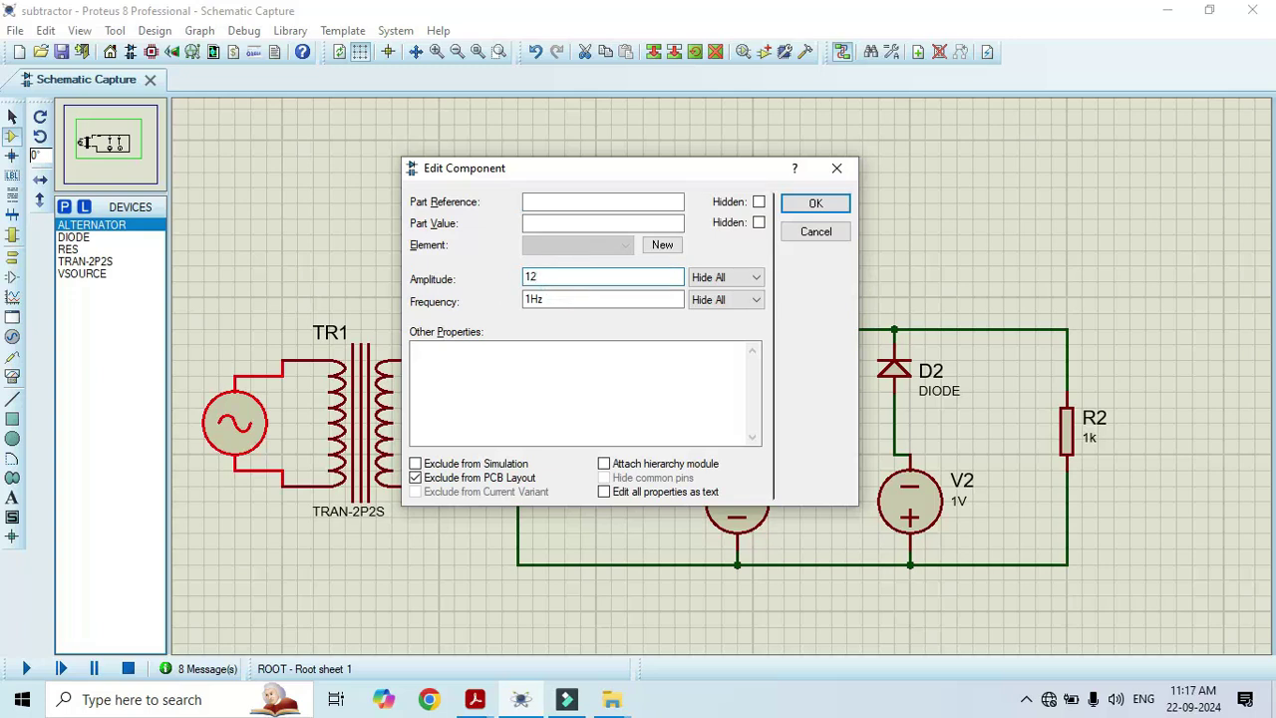
drag(581, 301, 499, 304)
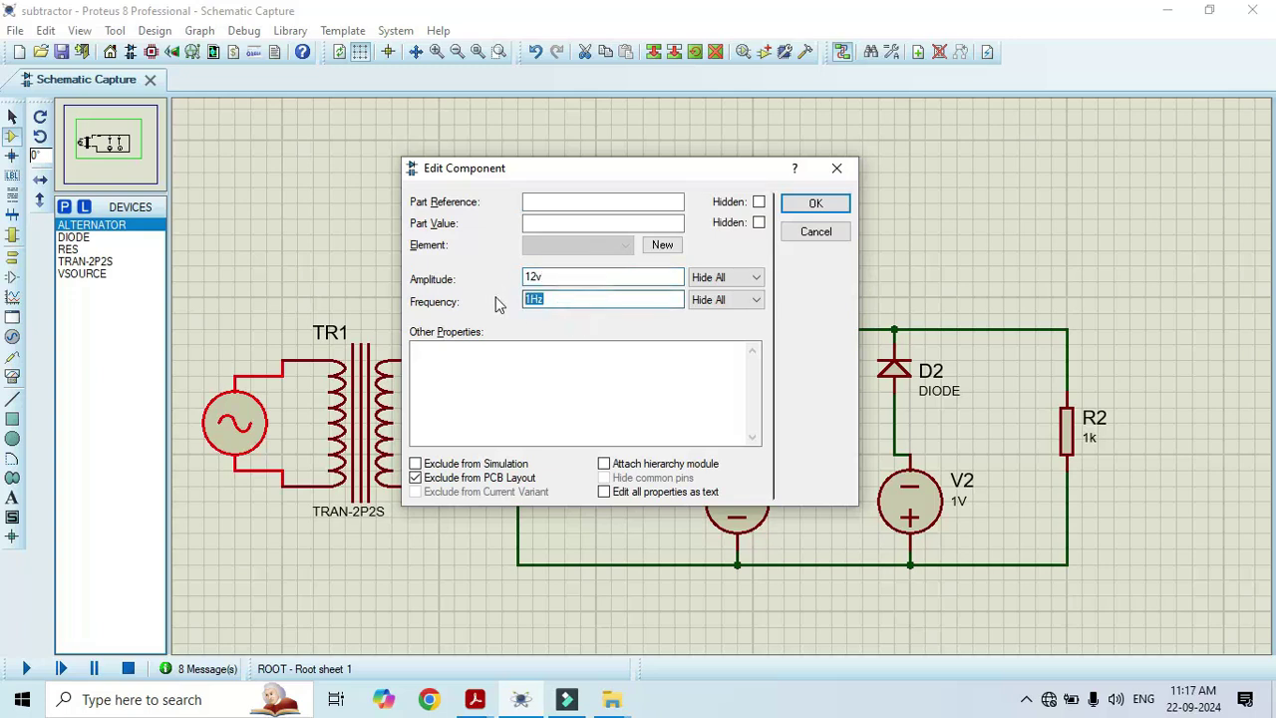
text(50)
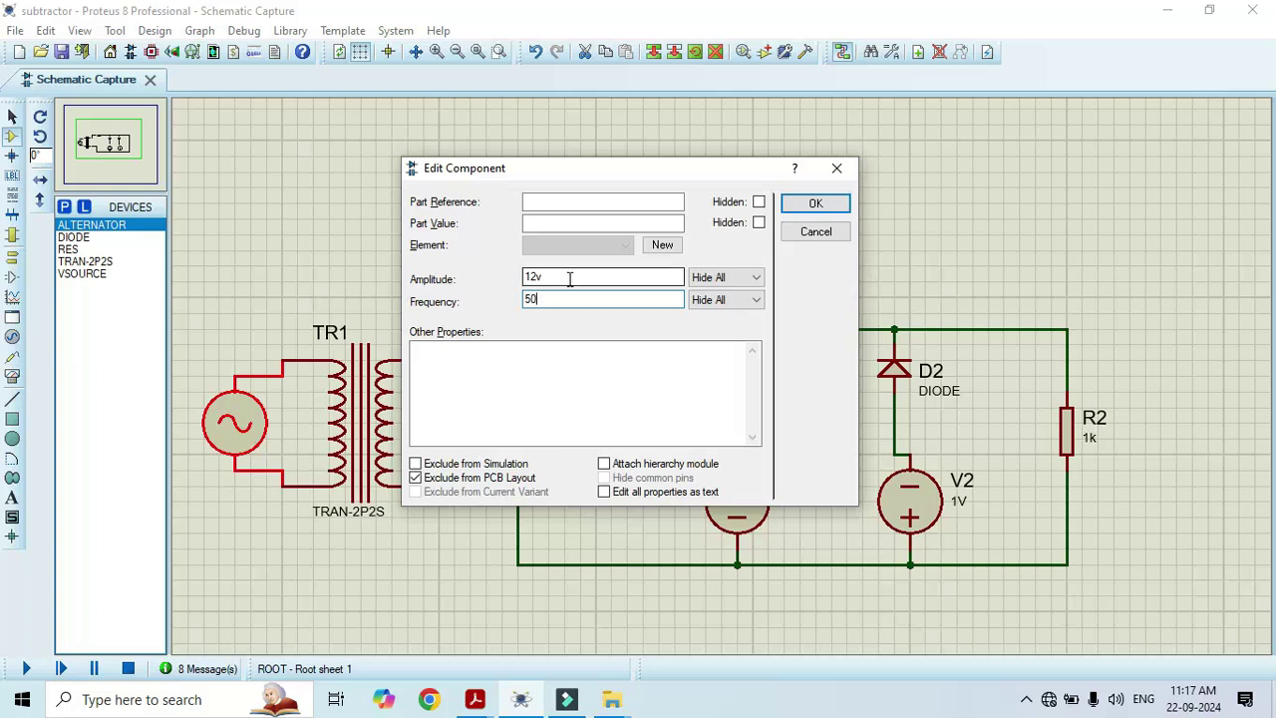
click(814, 203)
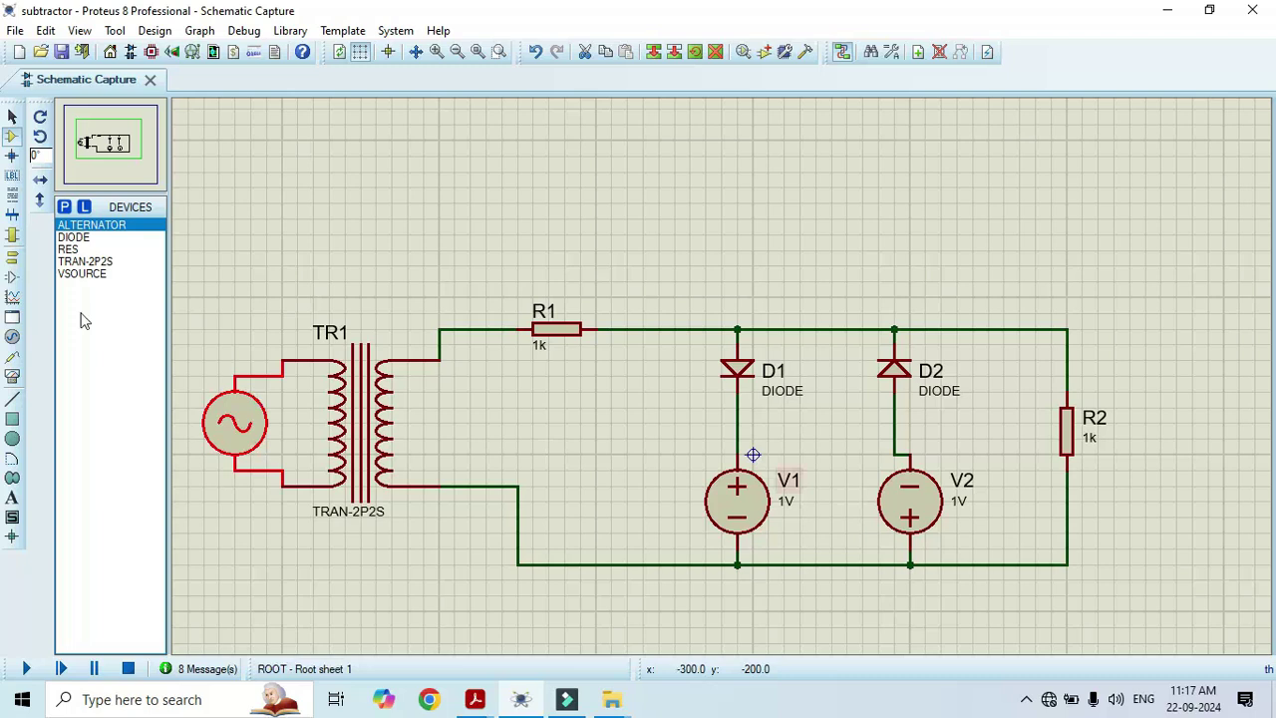
Place a GROUND terminal below the return line and wire it to the line between V1 and V2.
click(12, 255)
click(88, 286)
click(819, 610)
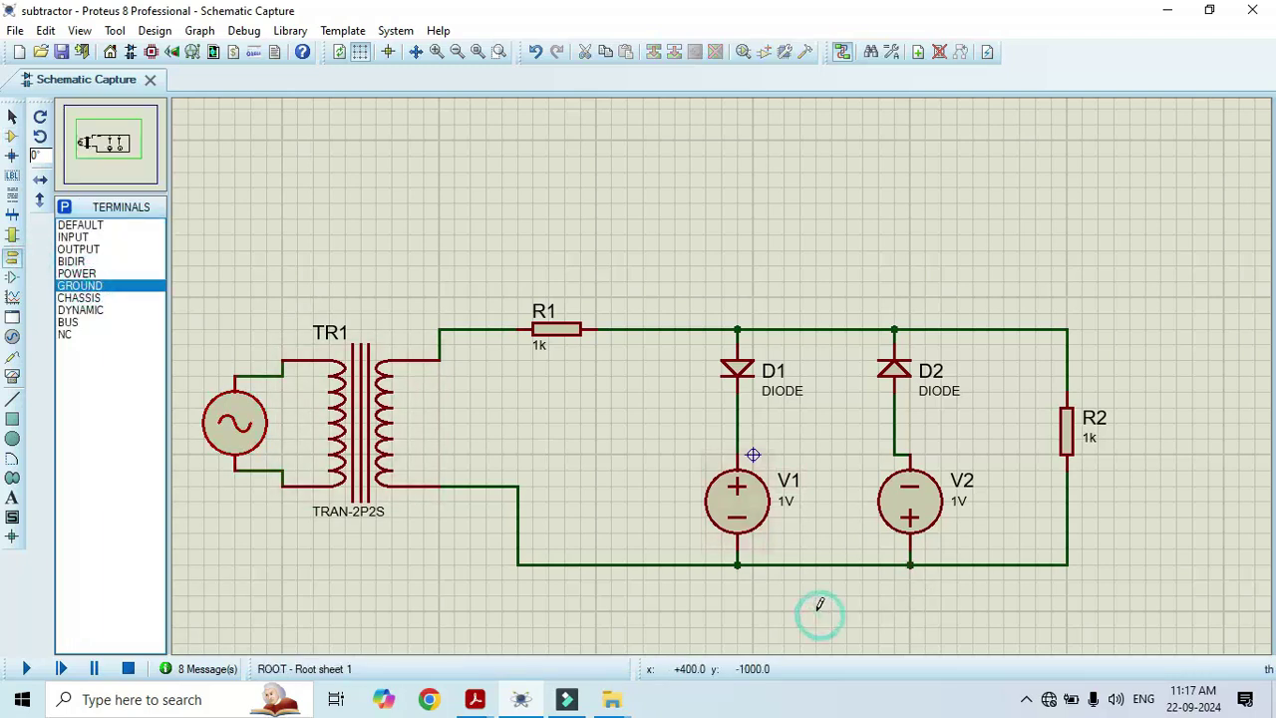
click(815, 594)
click(816, 565)
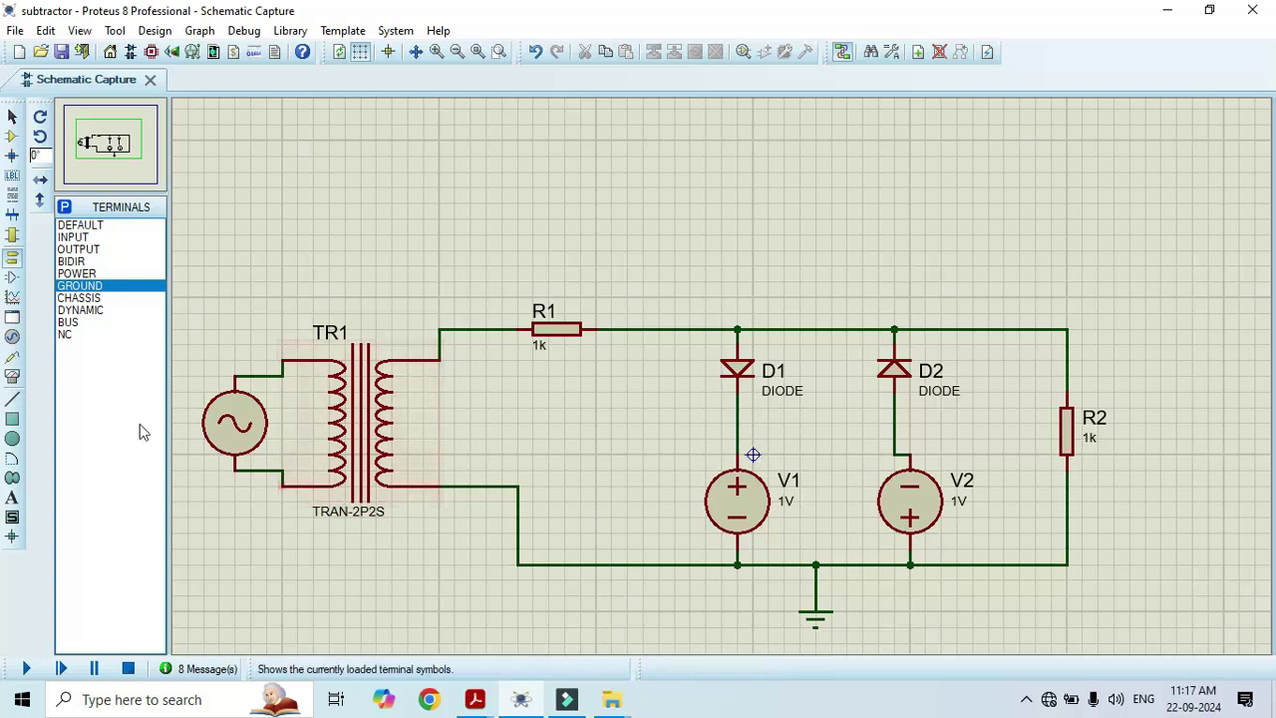
Place an OSCILLOSCOPE virtual instrument to the right of resistor R2.
scroll(689, 378, down, 1)
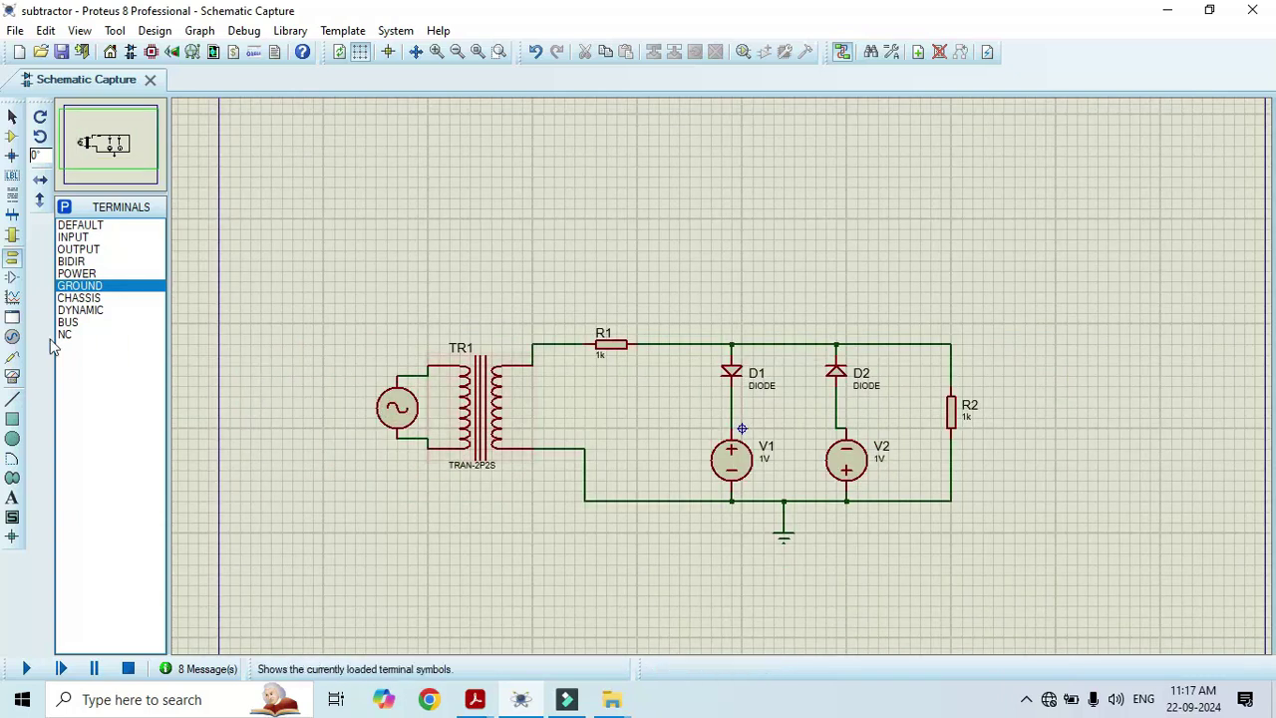
click(13, 338)
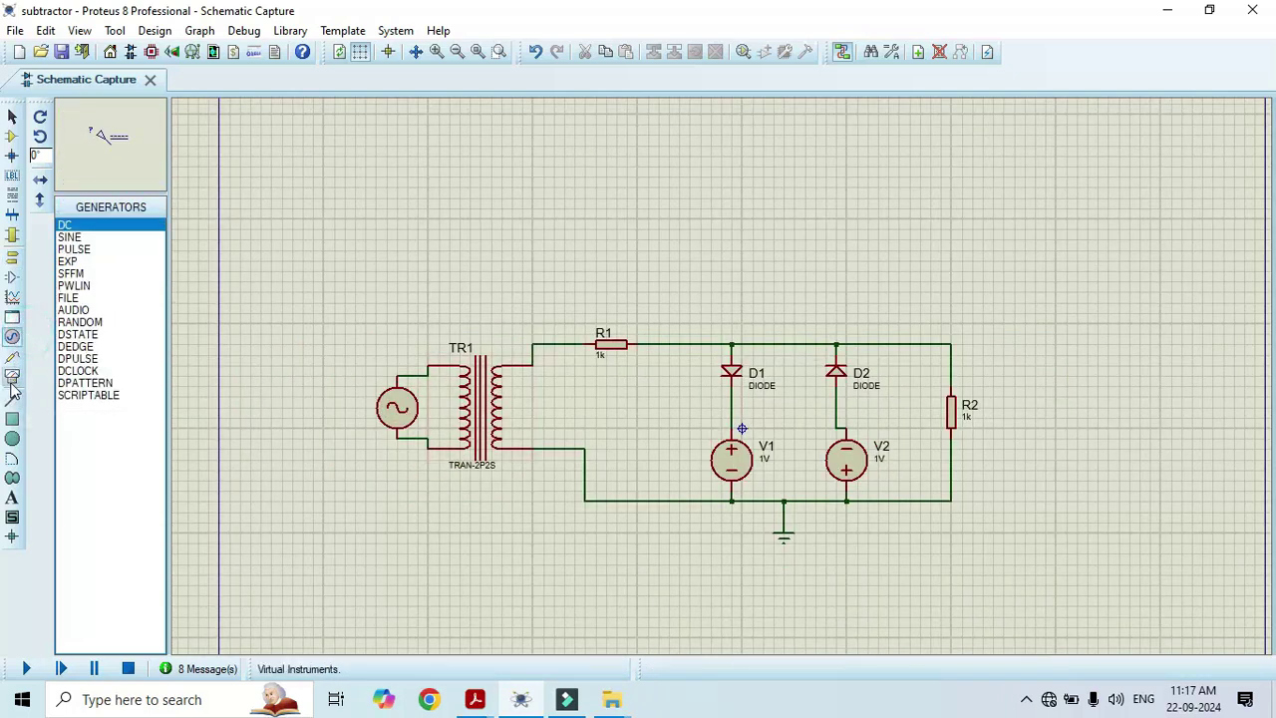
click(11, 377)
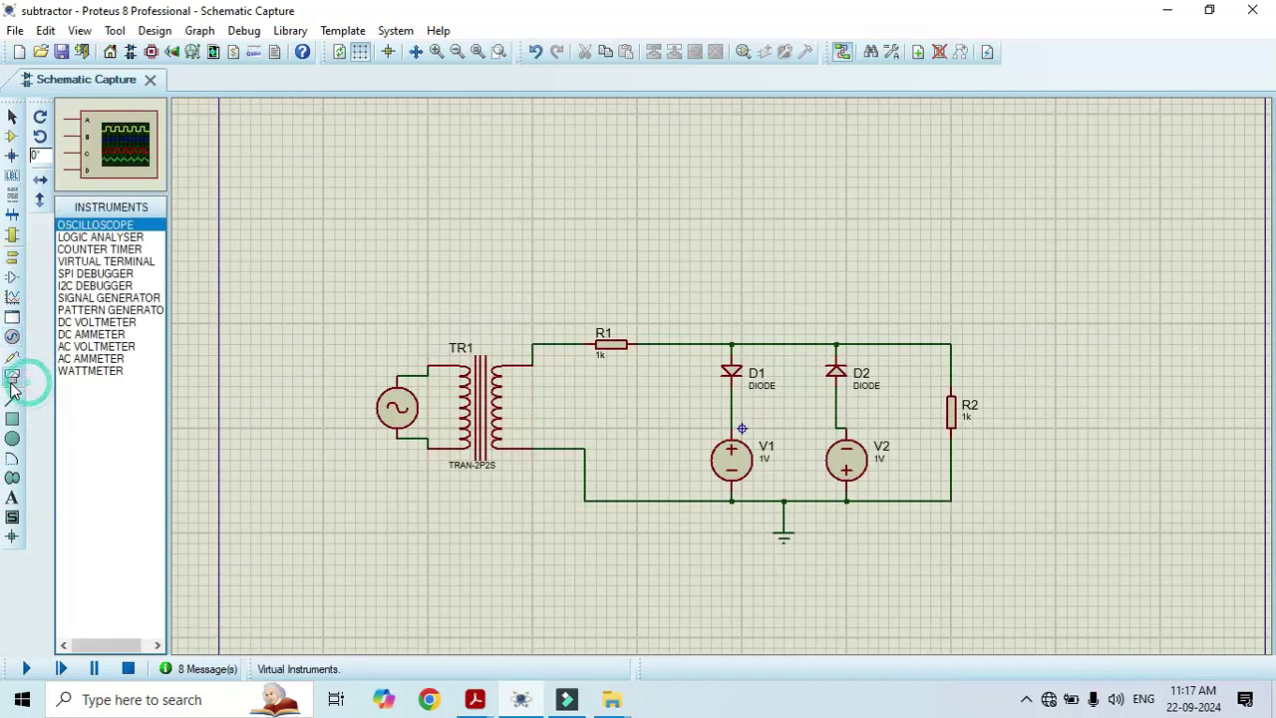
click(1116, 397)
click(1116, 397)
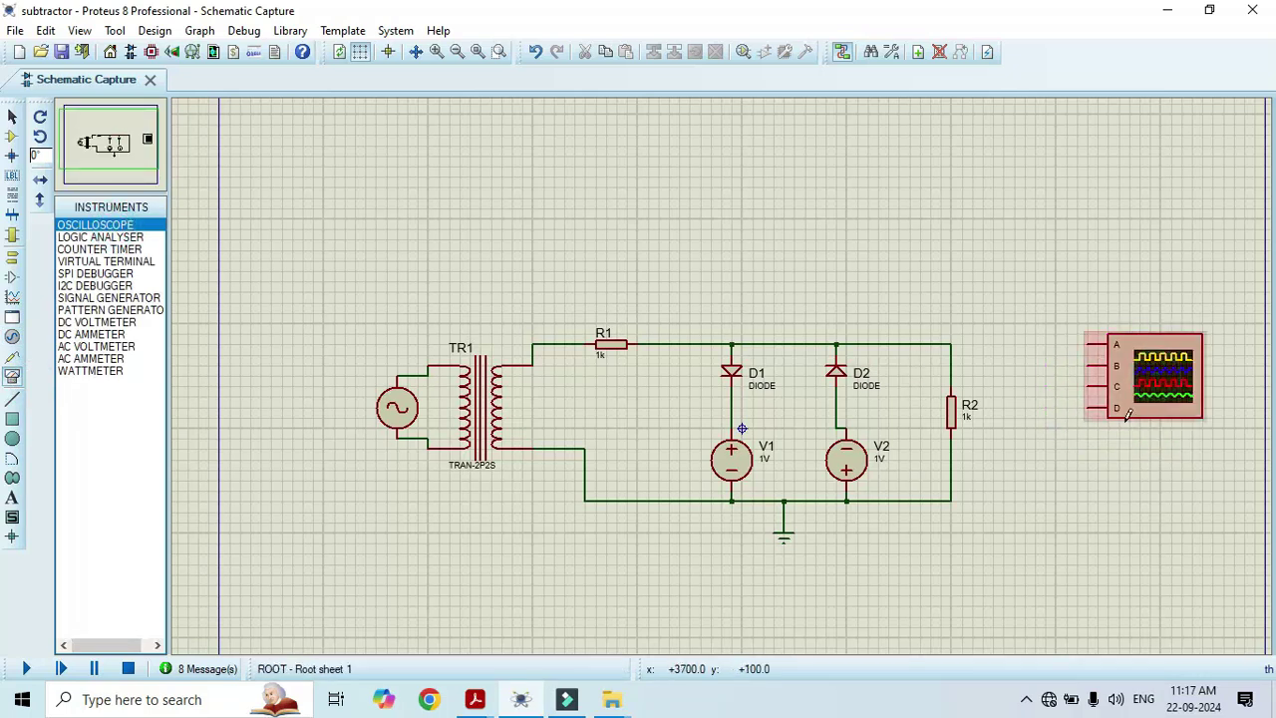
Wire oscilloscope channel A to the common upper line at the top of R2.
key(F6)
scroll(636, 363, down, 2)
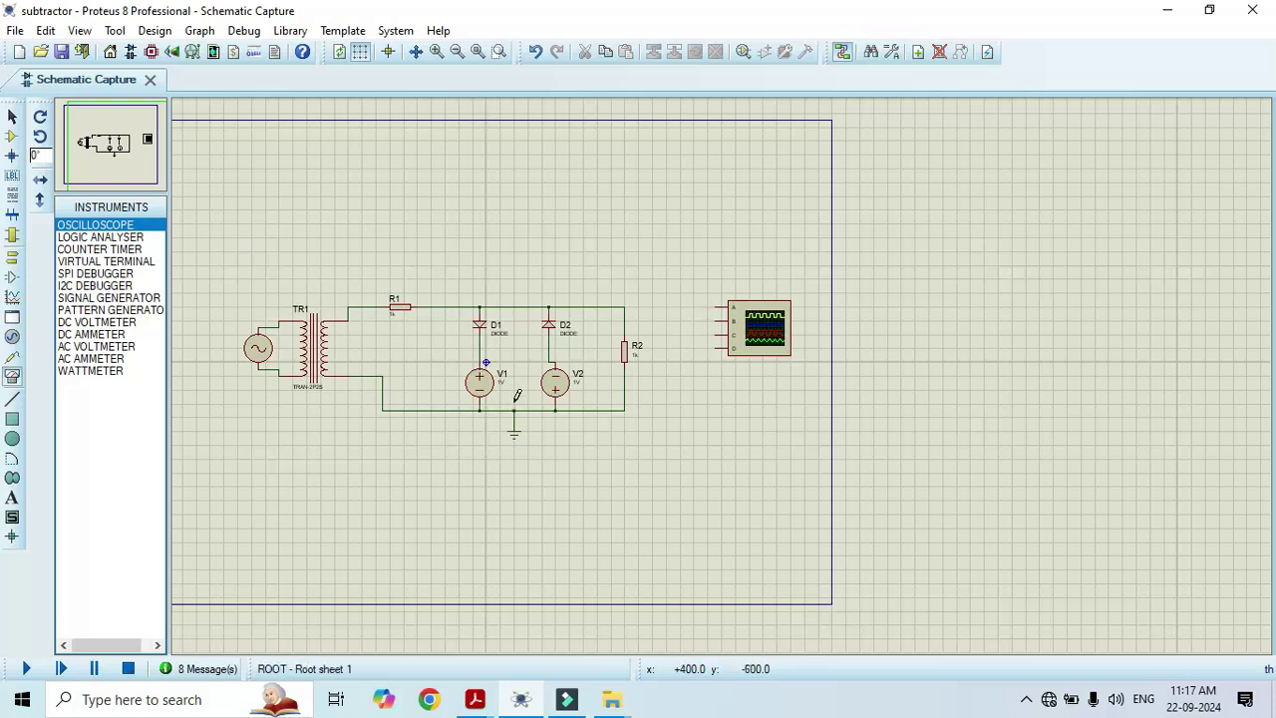
scroll(516, 396, up, 1)
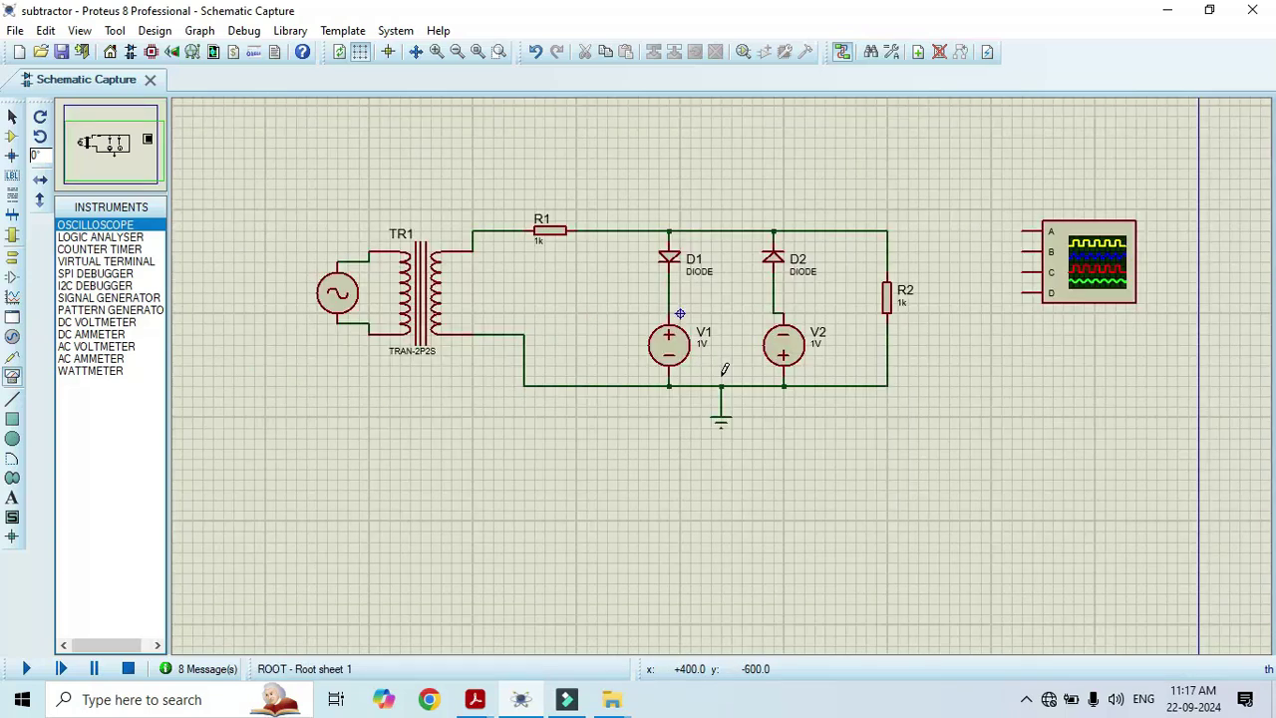
click(1021, 231)
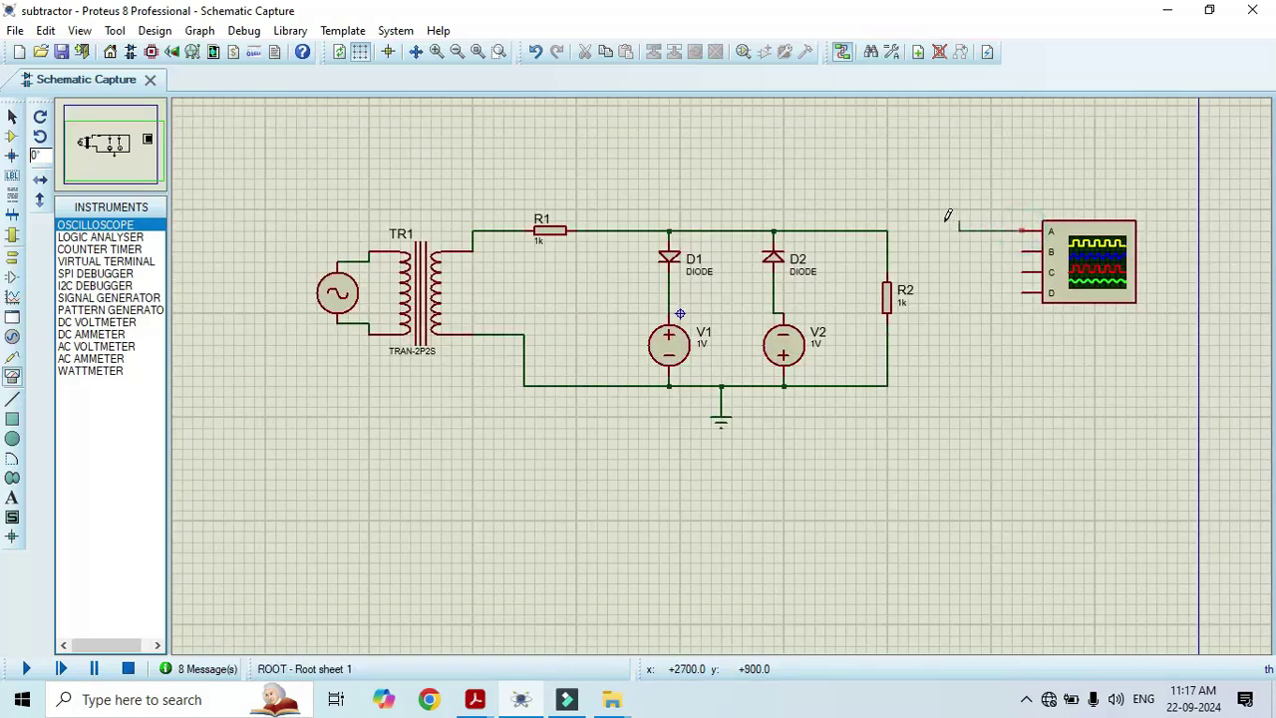
click(891, 229)
Run the simulation to examine the channel A waveform, close the oscilloscope display and stop the simulation.
scroll(938, 331, up, 1)
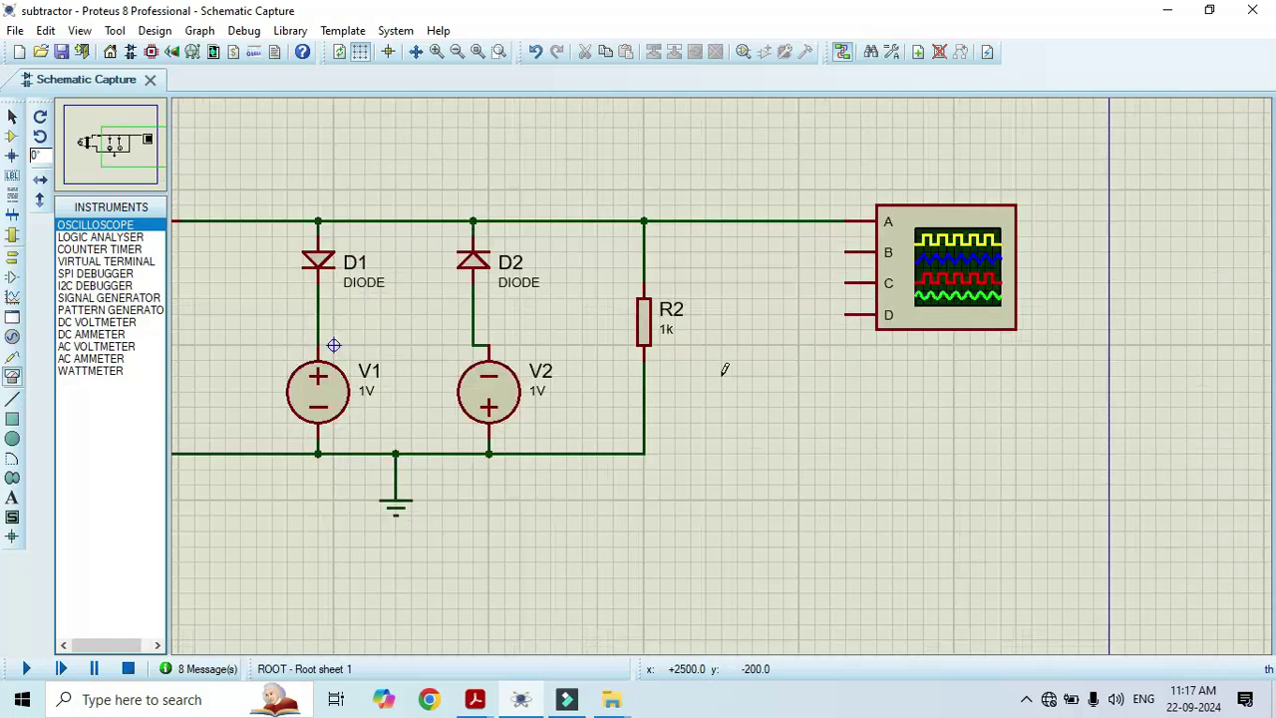
drag(124, 168, 108, 144)
drag(782, 337, 110, 145)
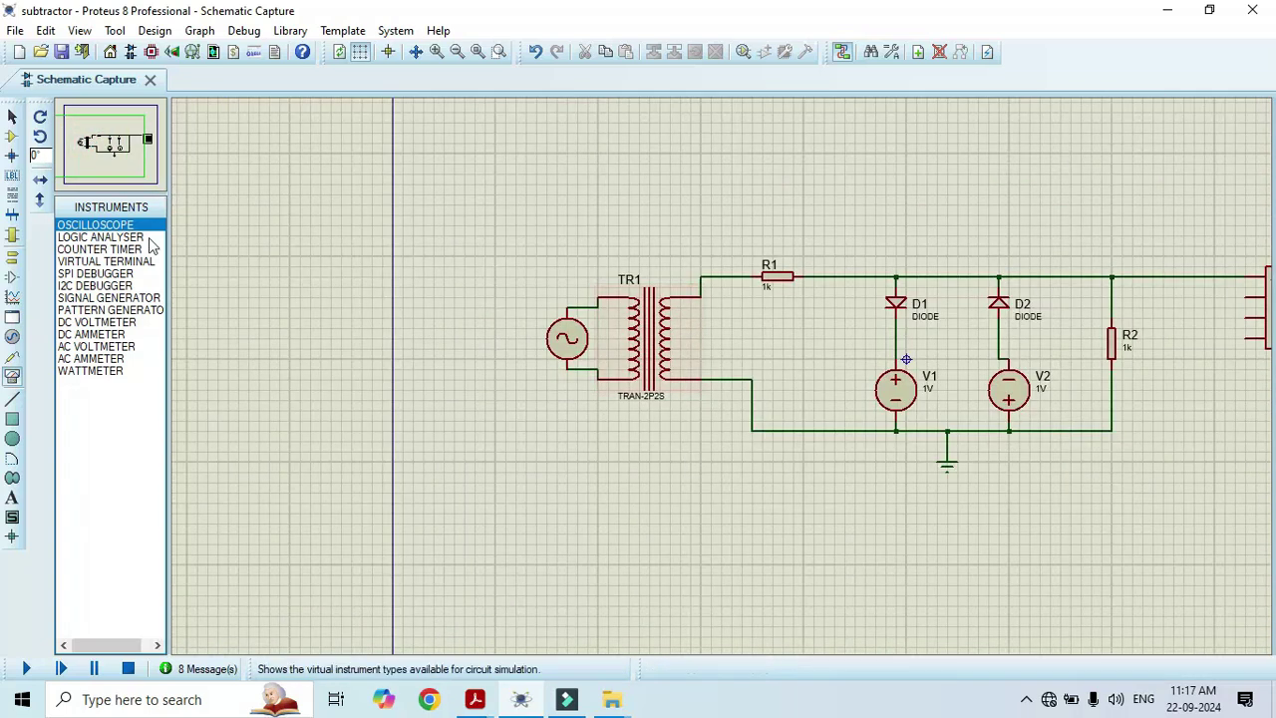
drag(138, 162, 152, 170)
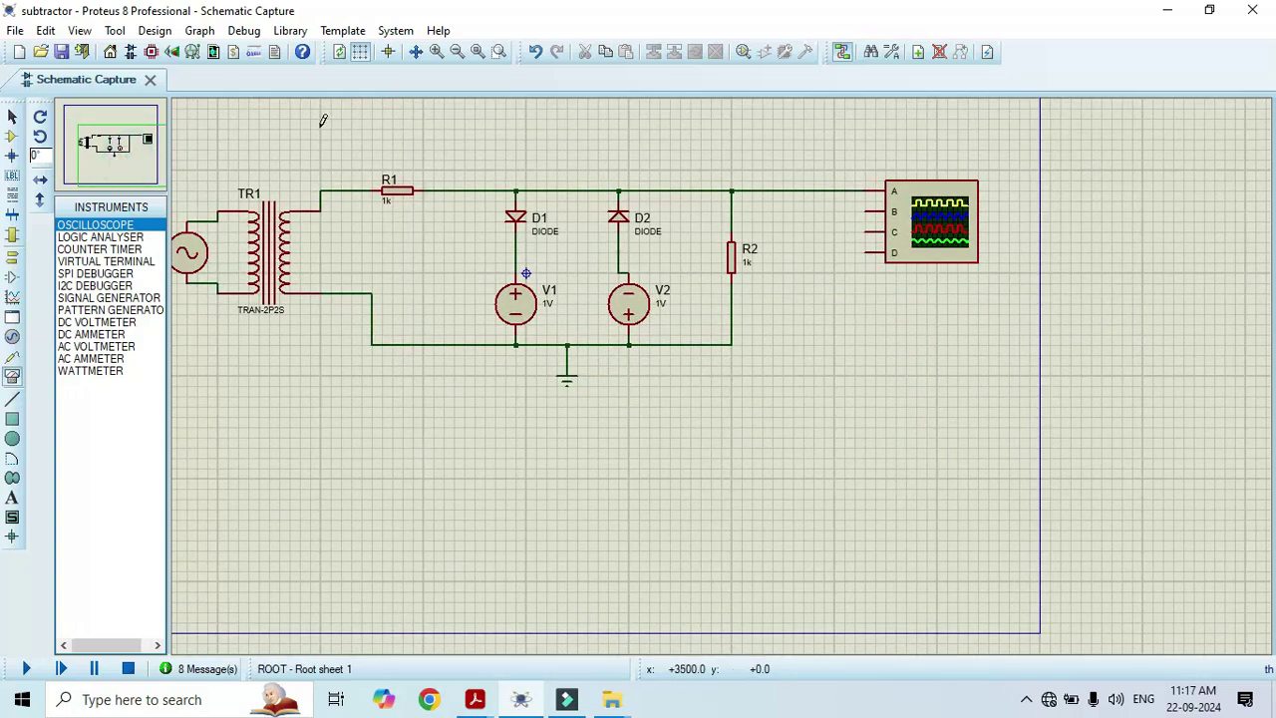
click(26, 669)
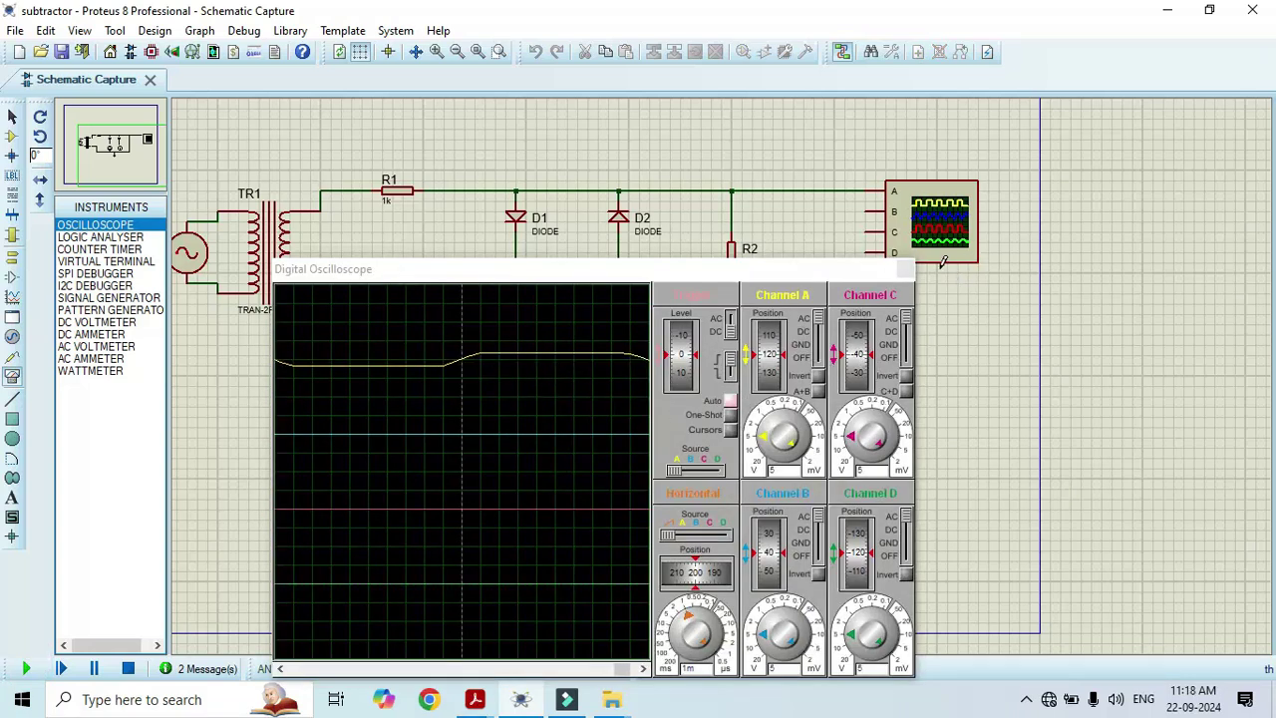
click(908, 270)
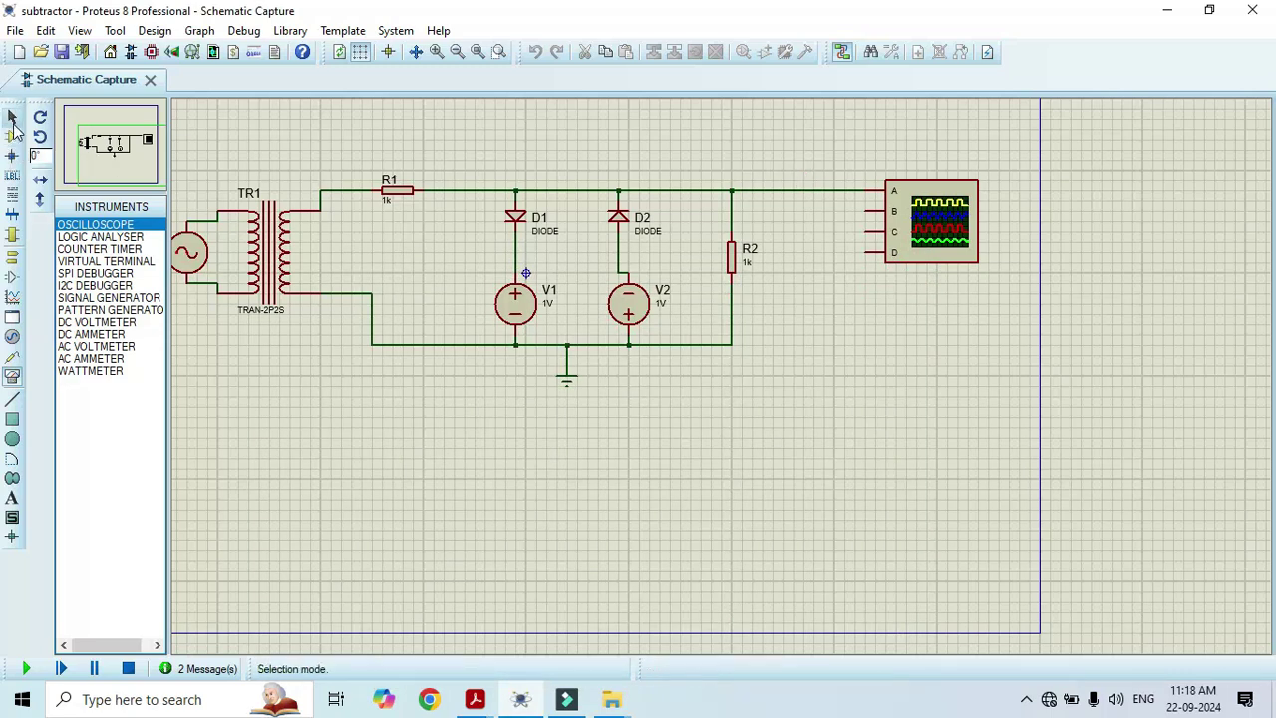
click(12, 118)
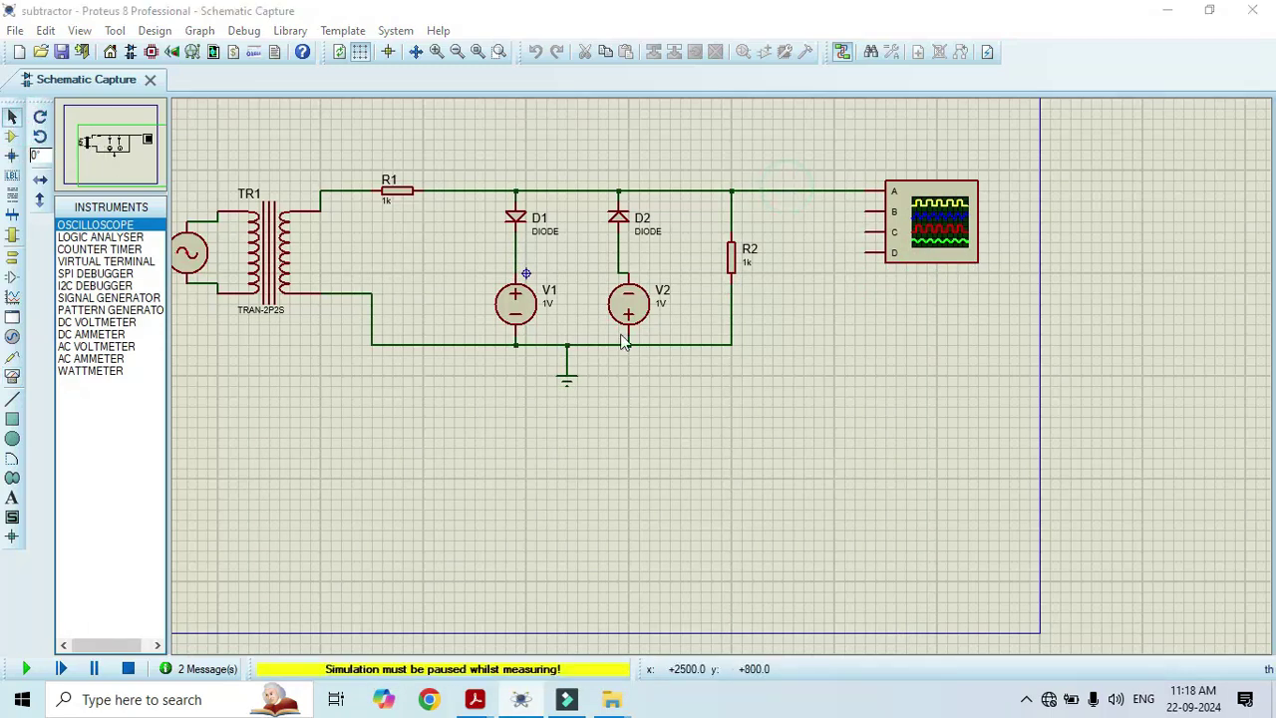
click(128, 667)
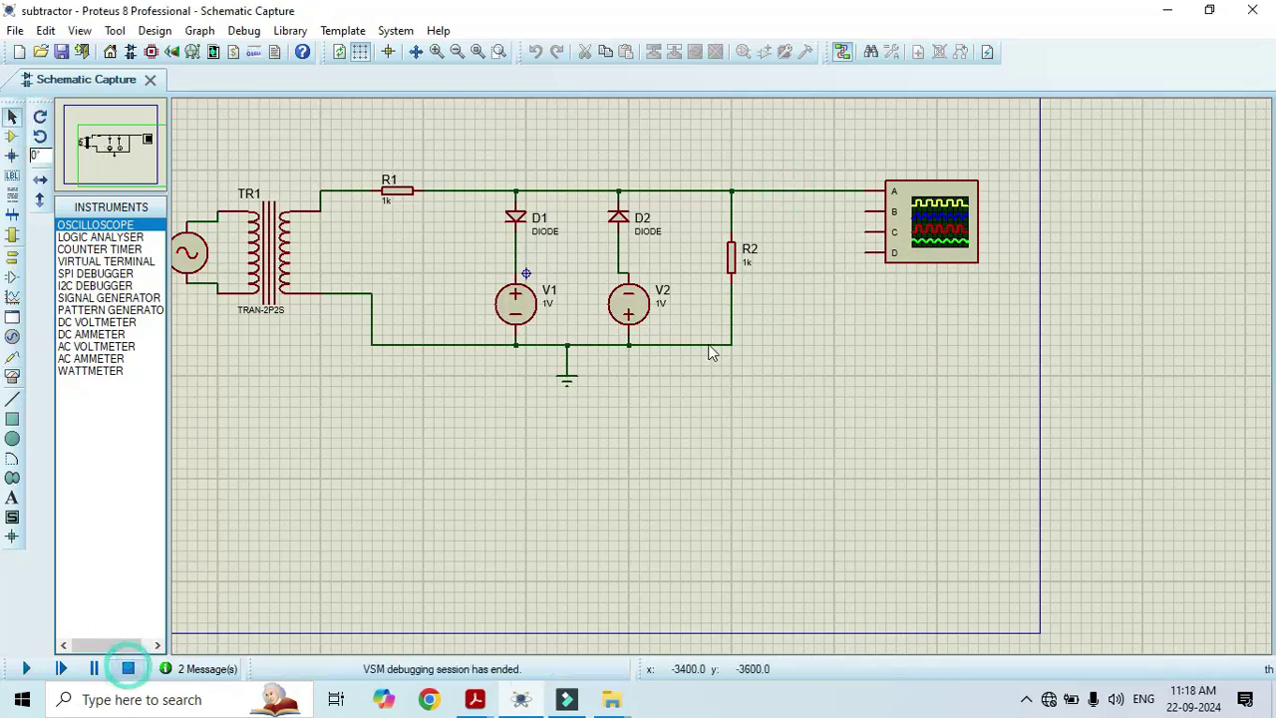
Replace oscilloscope channel A's wire with one to the transformer's upper secondary output, and wire channel B to the line above R2.
right_click(783, 189)
click(817, 231)
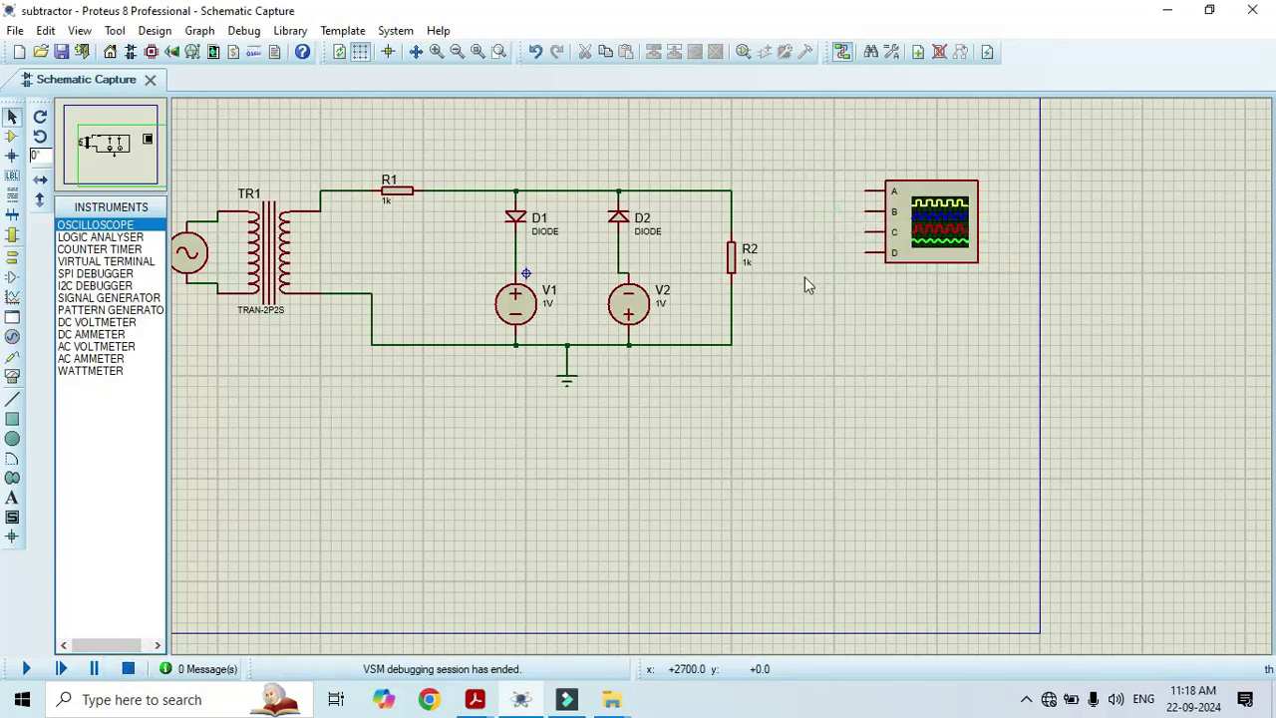
click(863, 189)
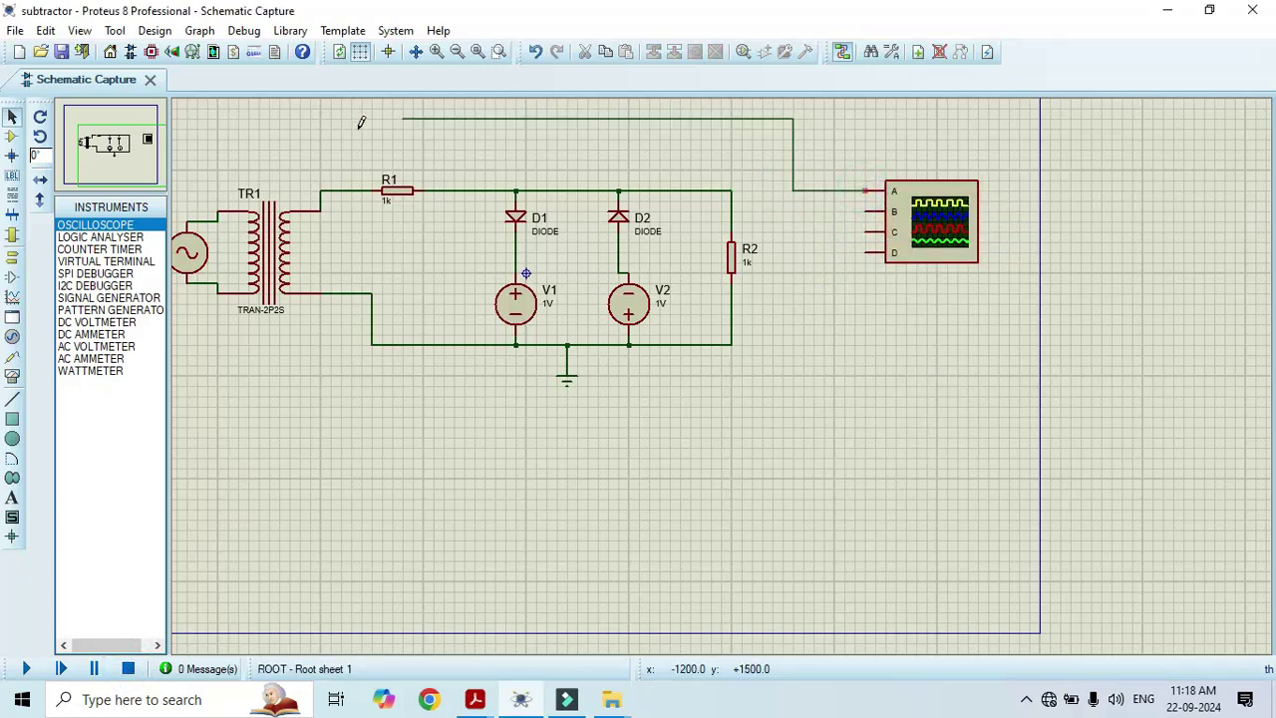
click(310, 139)
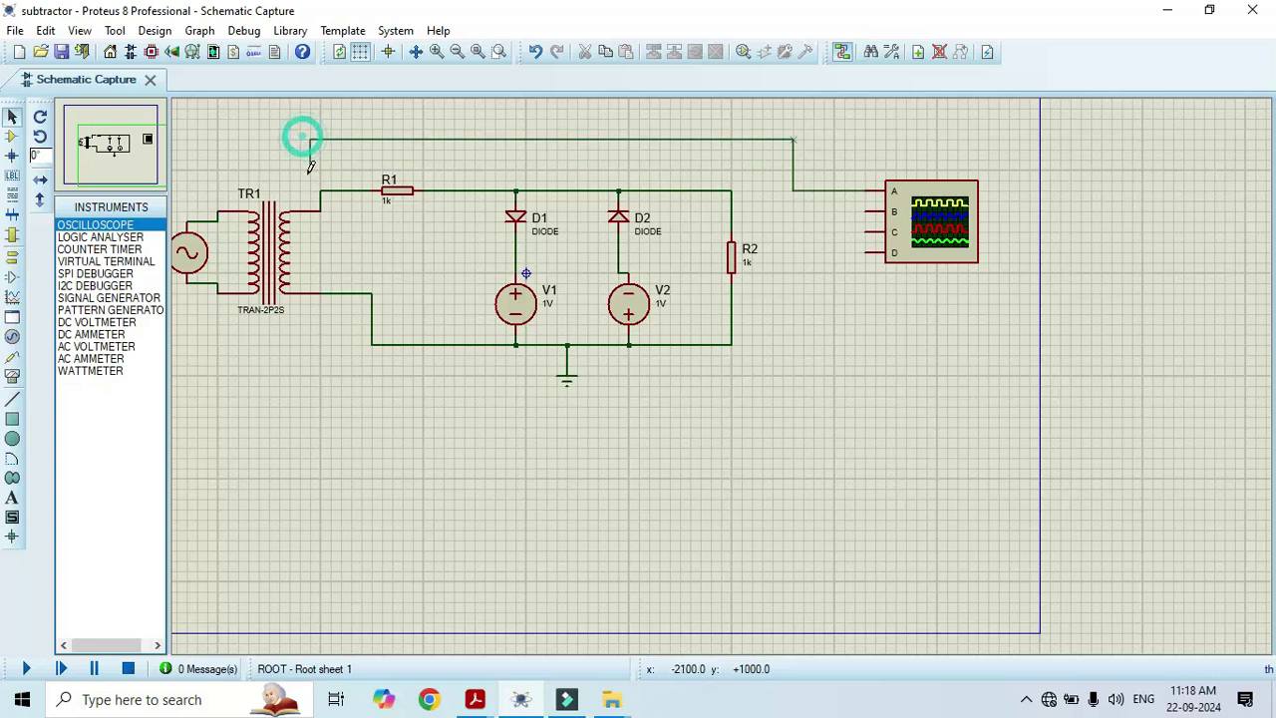
click(318, 200)
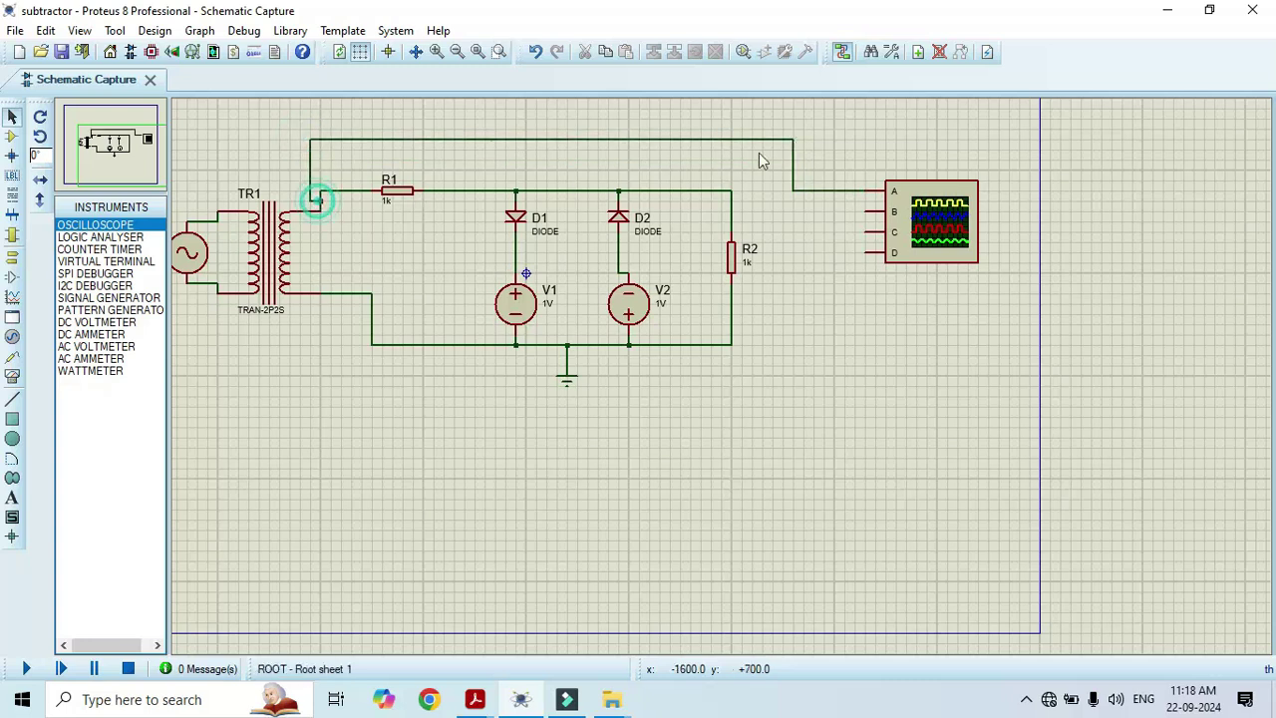
click(833, 207)
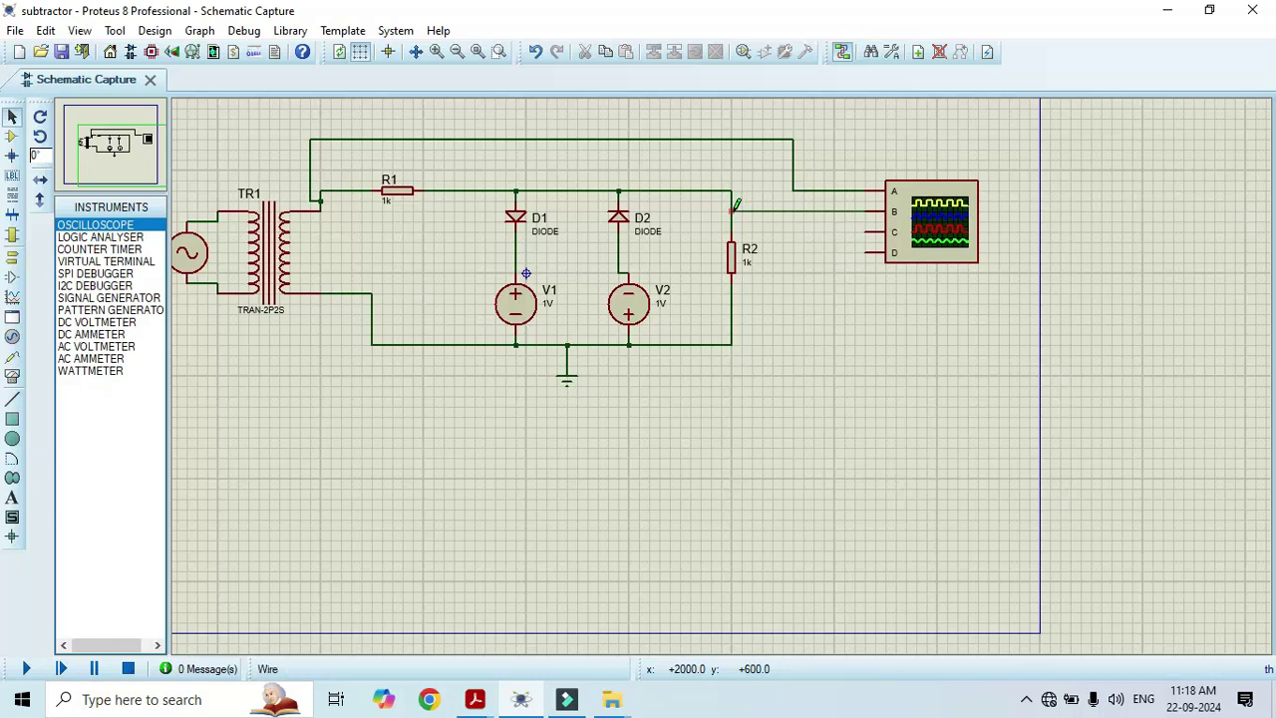
click(733, 210)
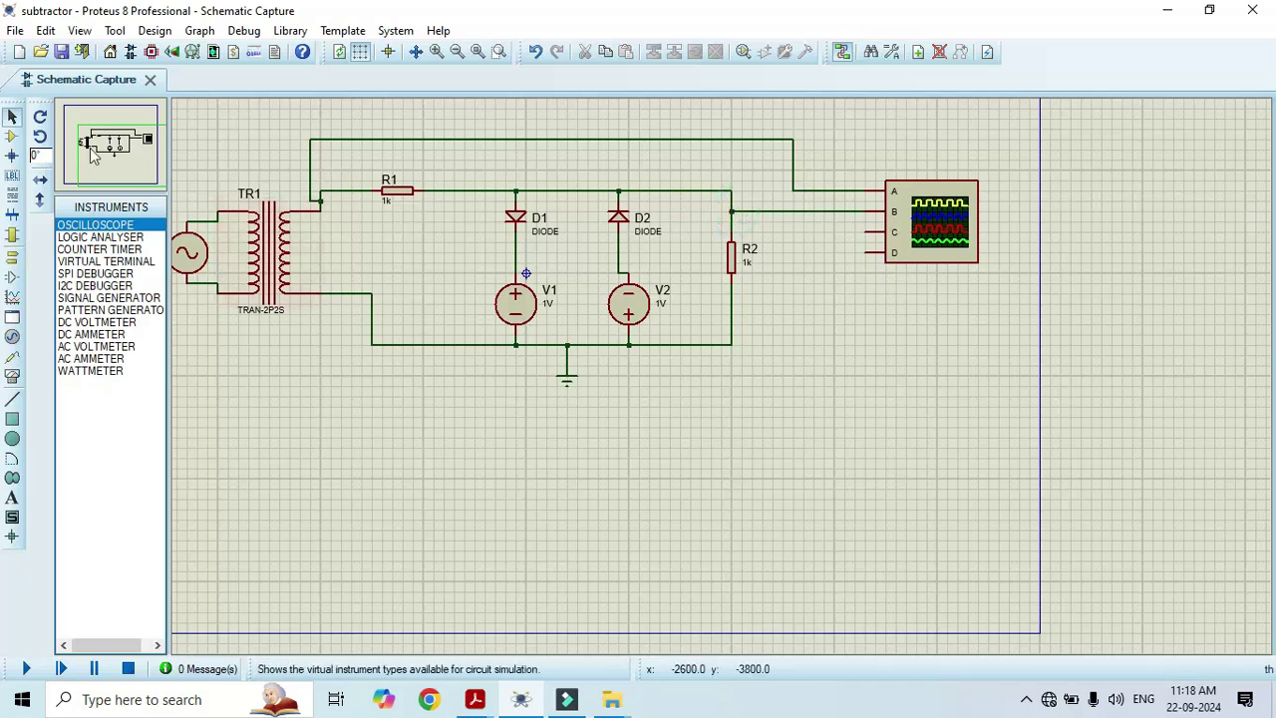
Run the simulation and open the Digital Oscilloscope display.
click(27, 668)
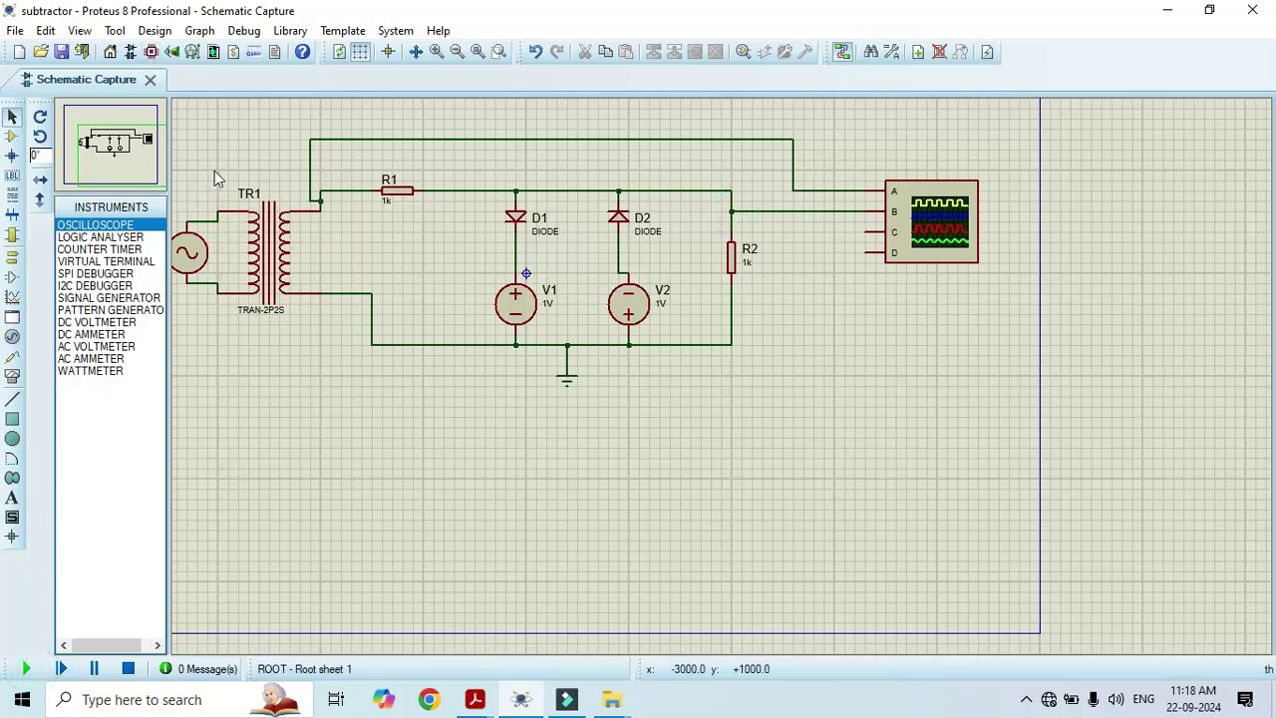
click(243, 30)
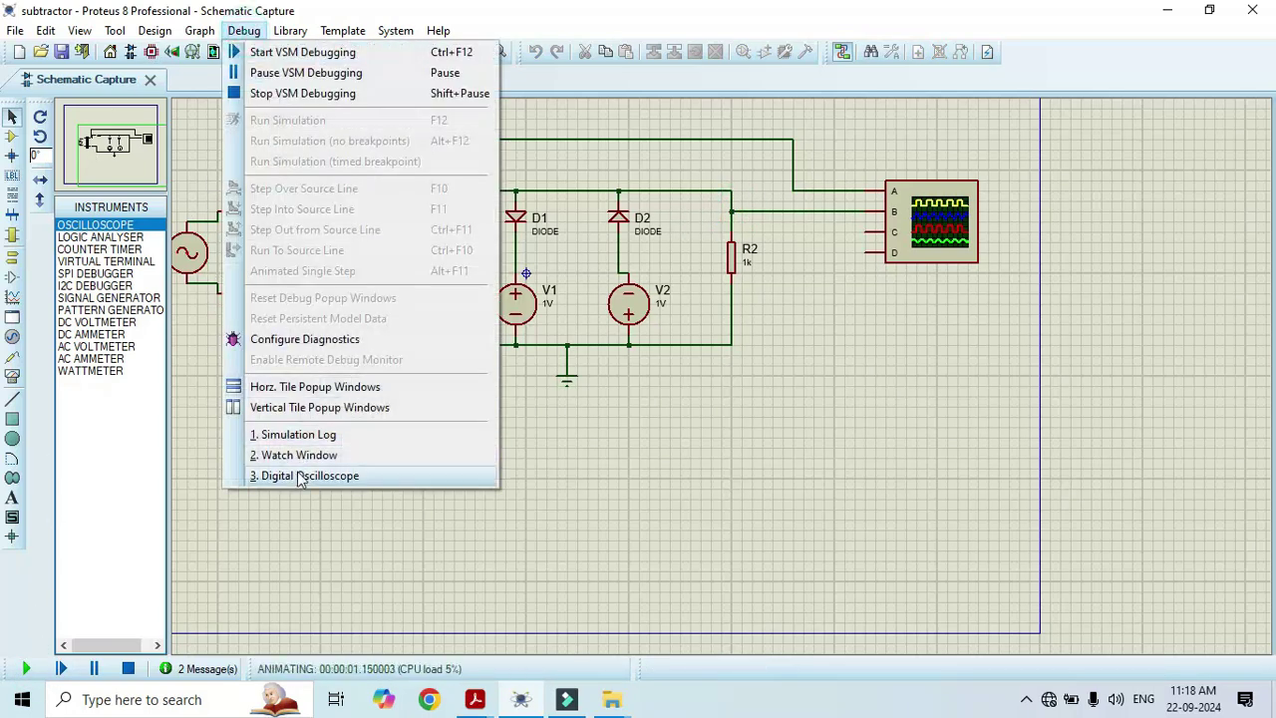
click(297, 476)
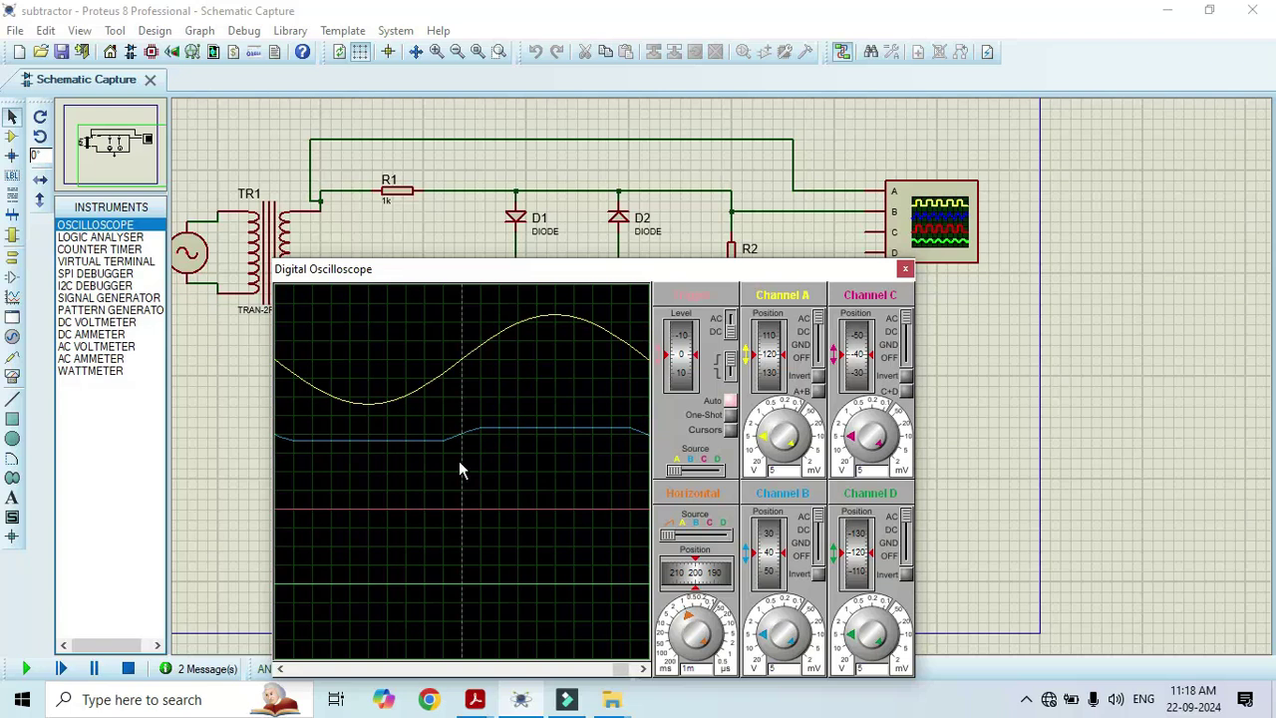
Try the oscilloscope's channel A scale at 2 V, return it to 5 V, and set channel B's scale to 2 V.
click(763, 439)
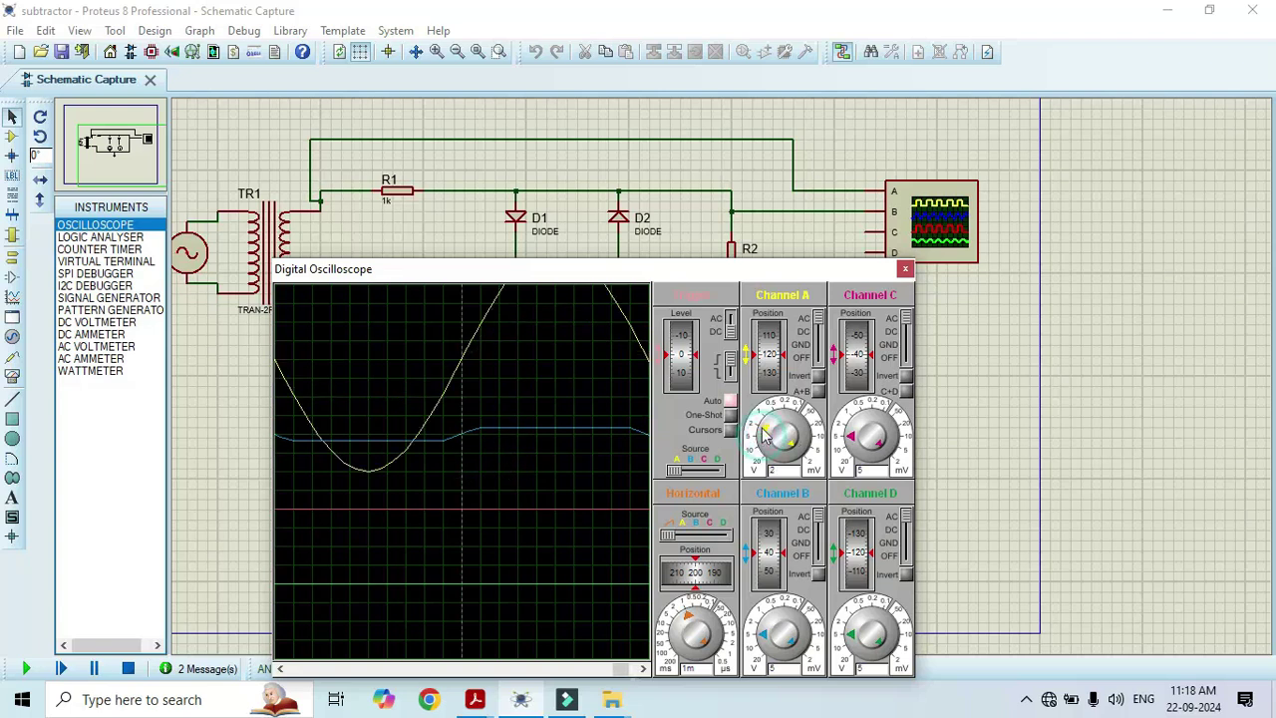
click(766, 442)
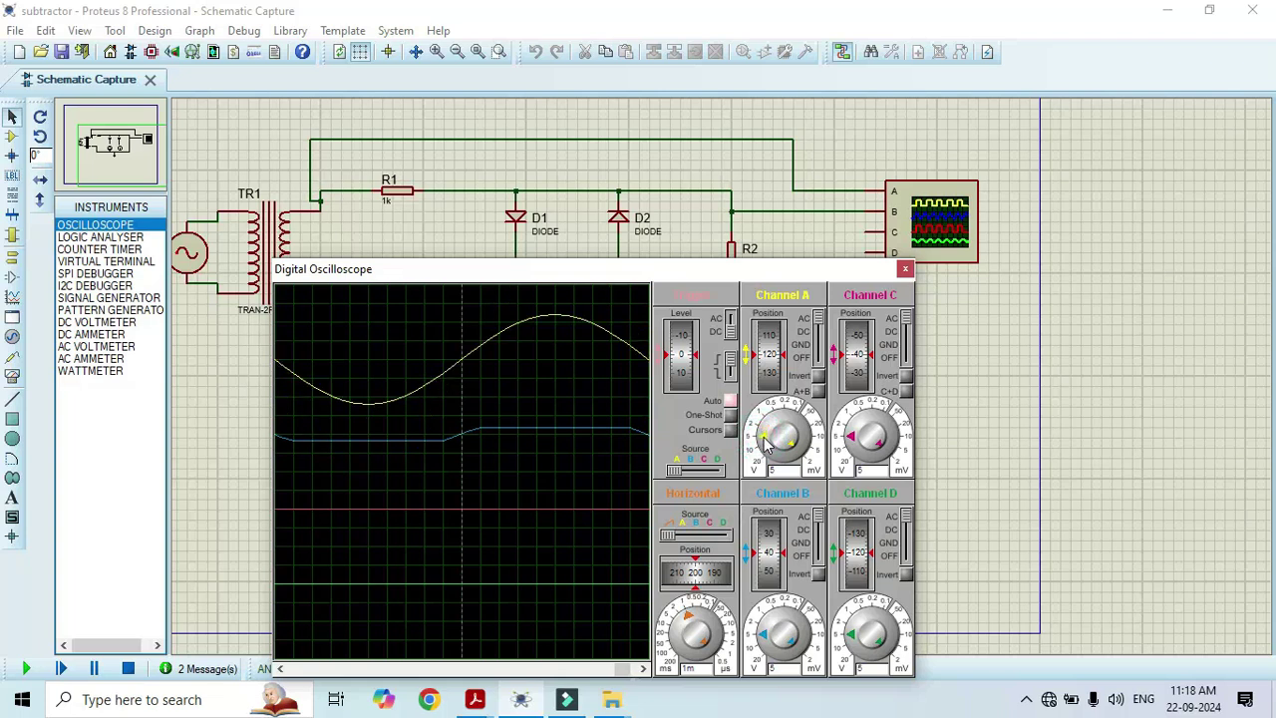
click(763, 638)
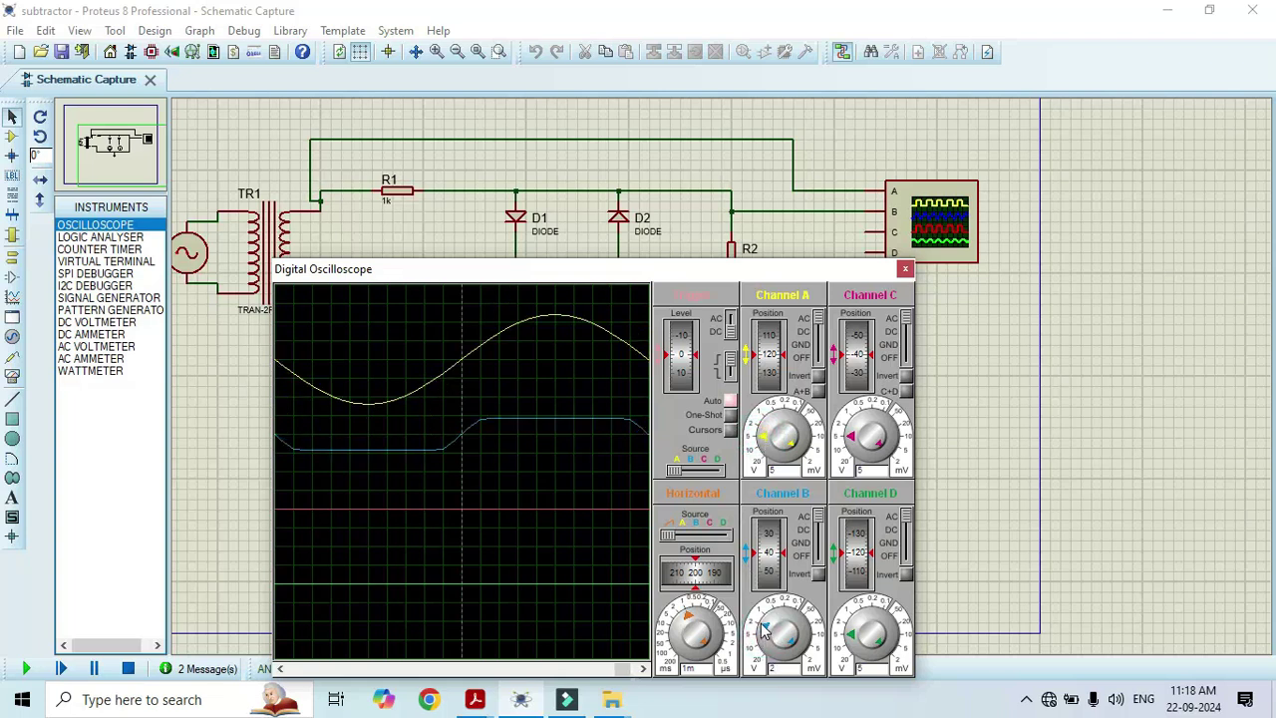
Set the oscilloscope's horizontal timebase to 5 ms and stop the simulation.
click(688, 620)
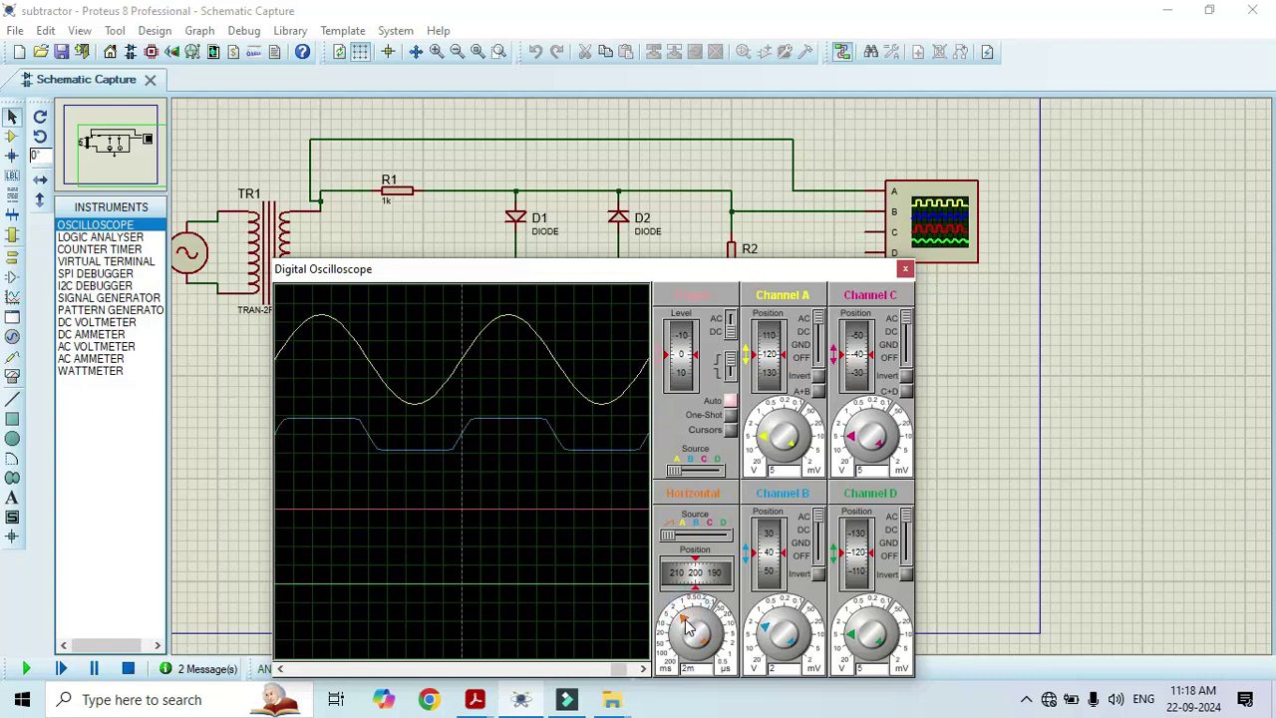
click(684, 624)
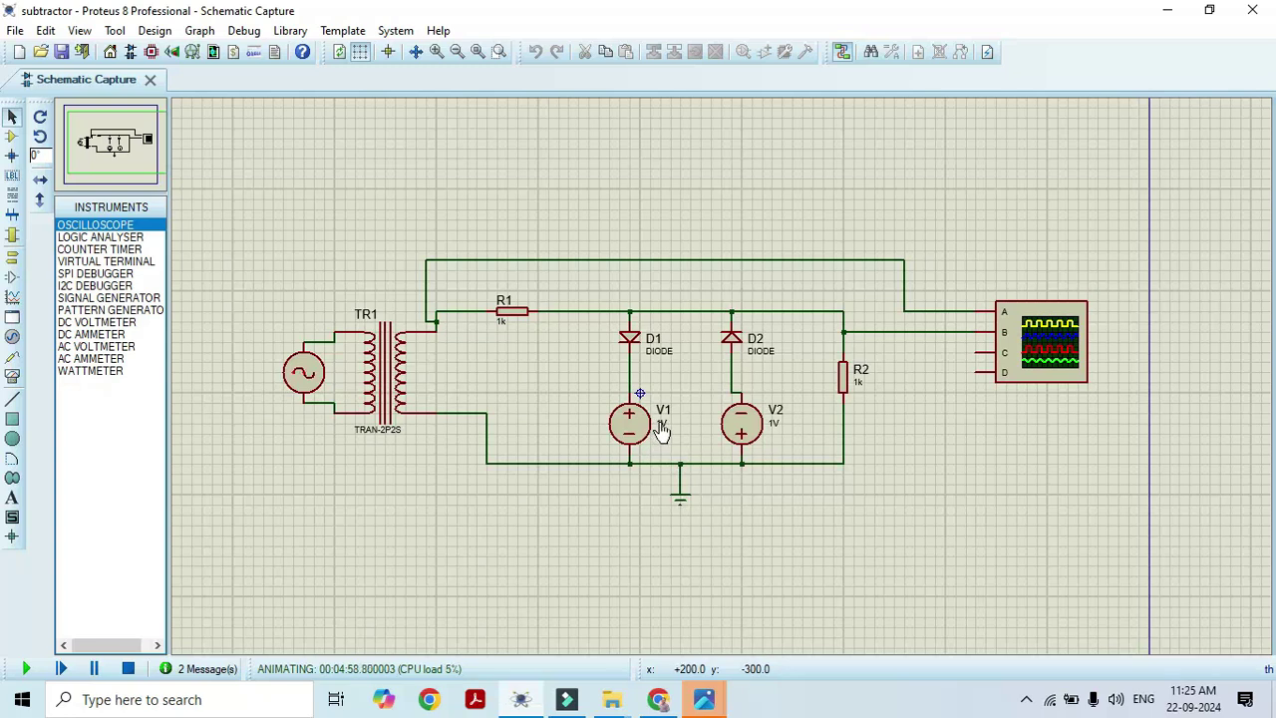
click(661, 426)
click(130, 668)
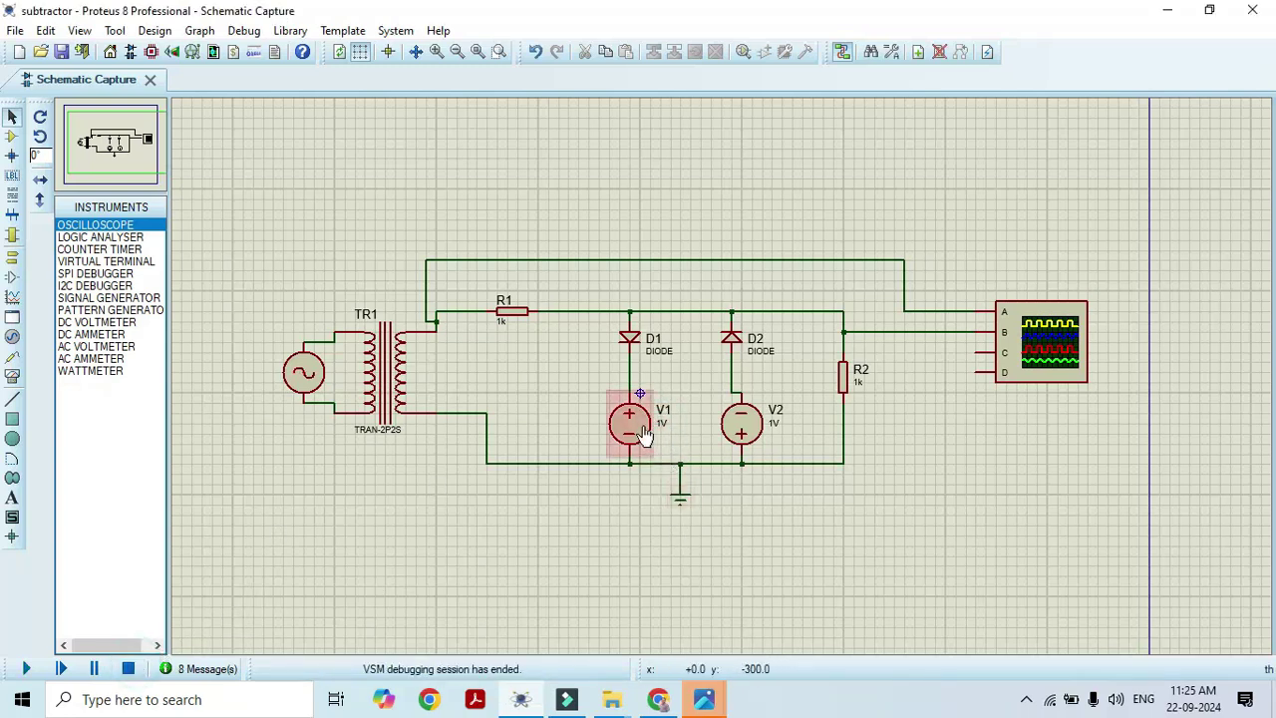
Set the voltage of source V1 below diode D1 to 4V.
click(644, 426)
click(644, 426)
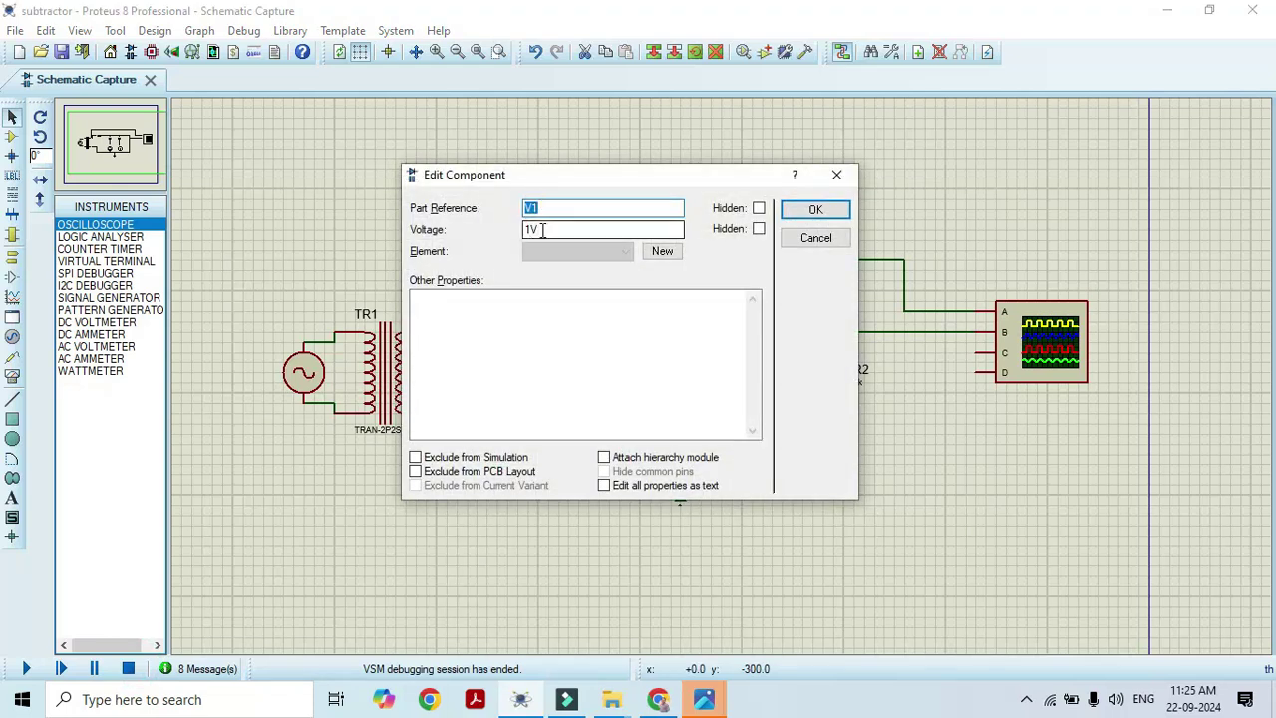
double_click(533, 233)
click(534, 233)
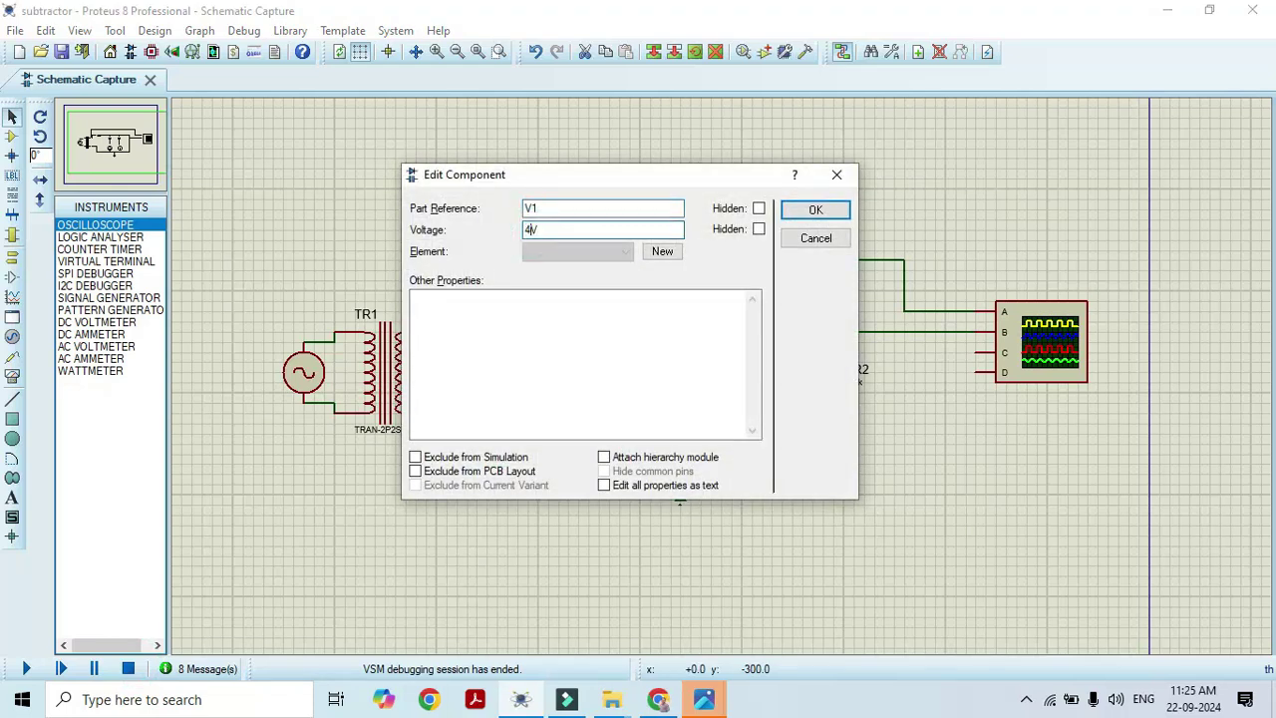
text(4)
click(814, 210)
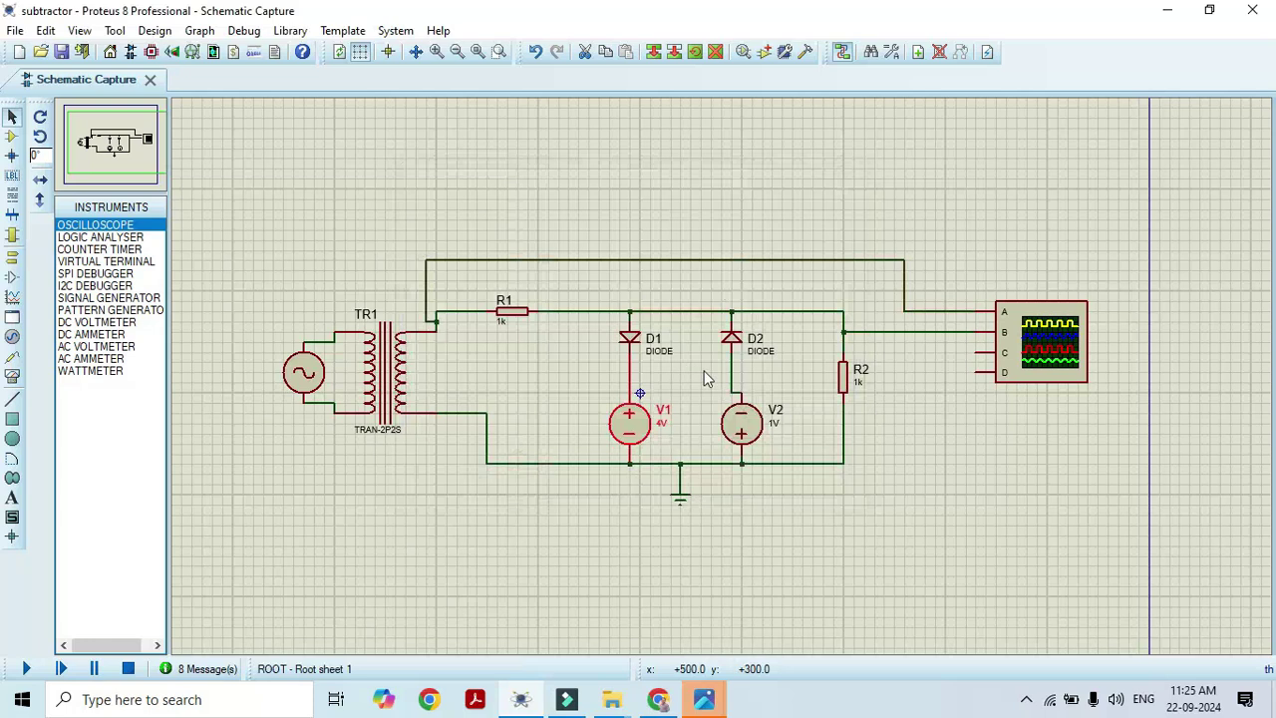
Set the voltage of source V2 below diode D2 to 4V.
double_click(775, 415)
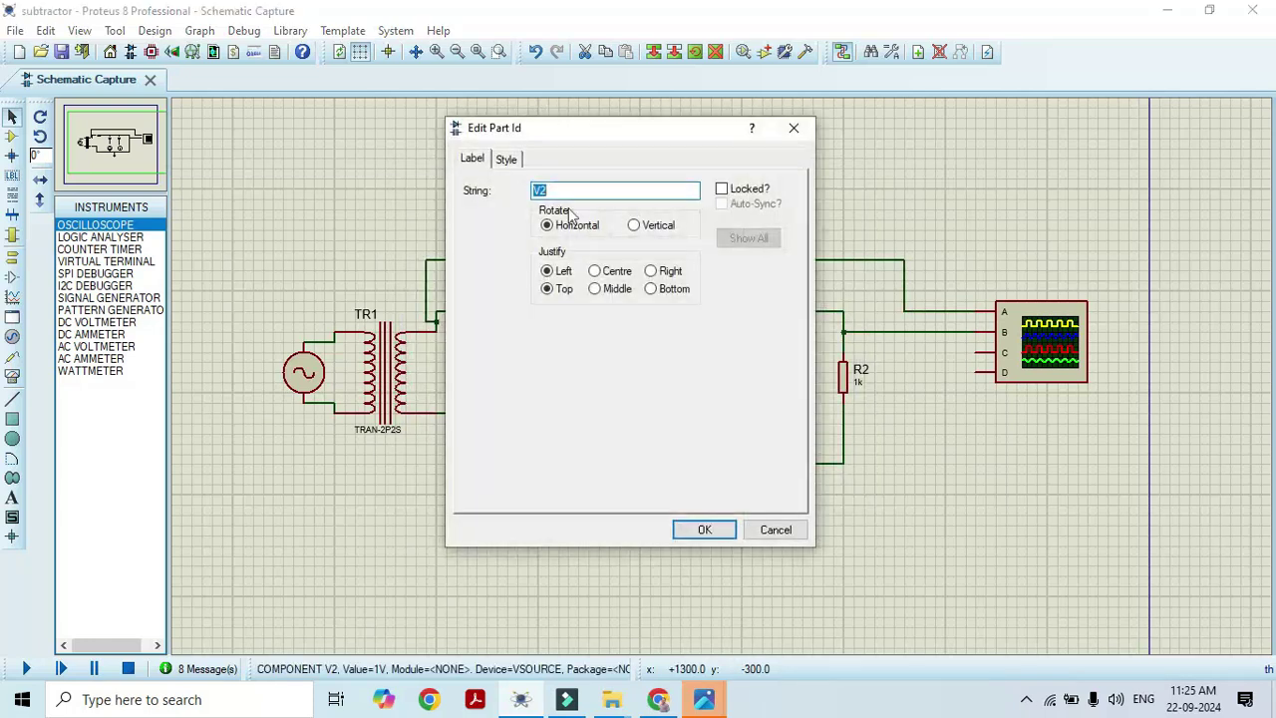
click(794, 129)
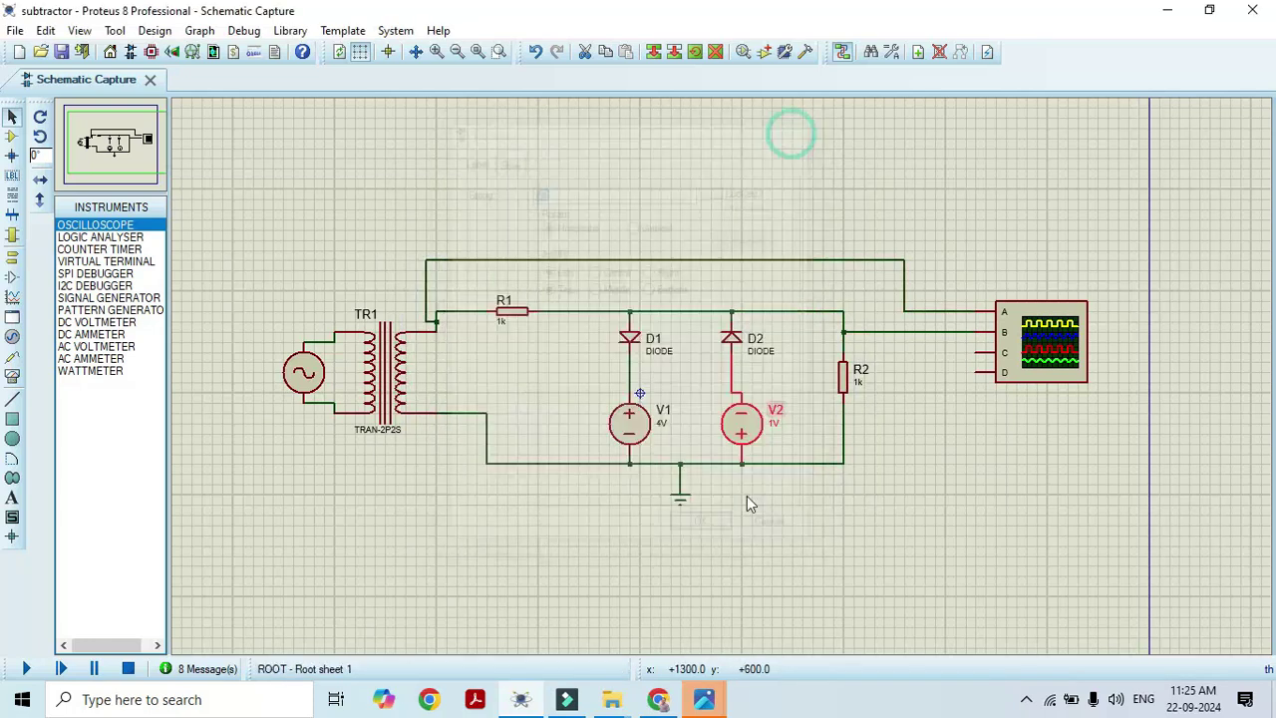
double_click(742, 426)
click(531, 231)
text(4V)
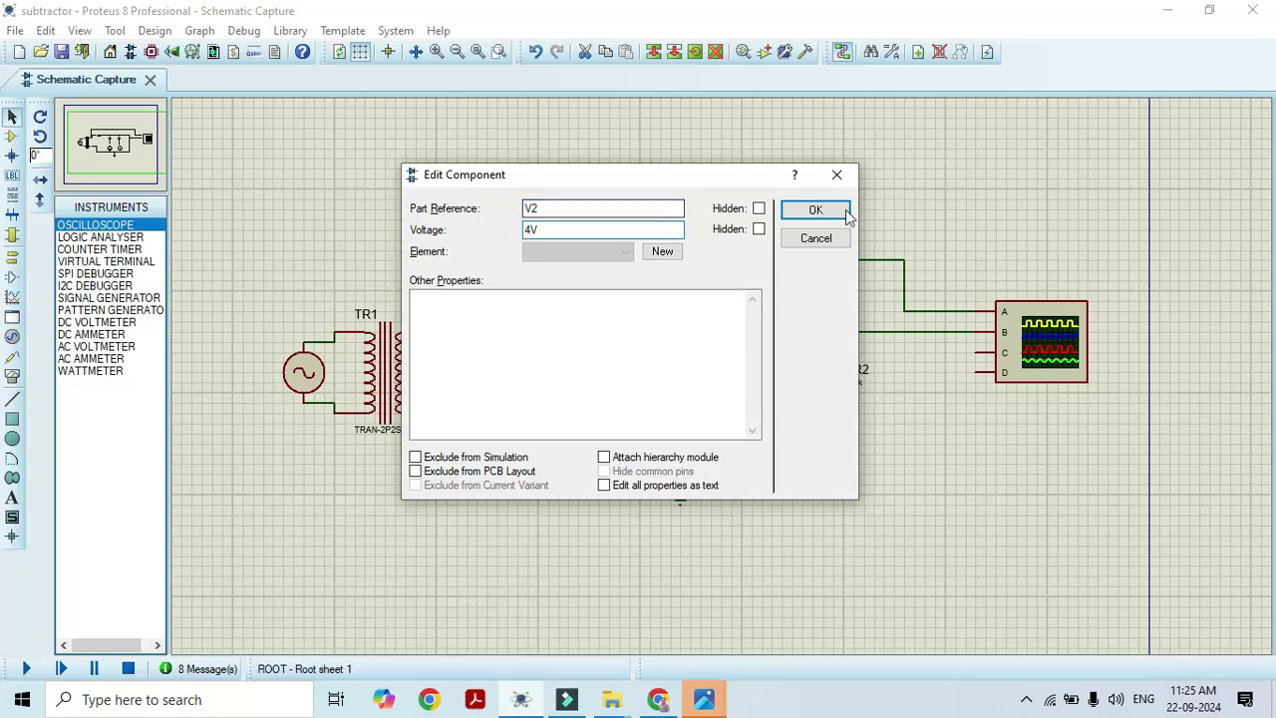
click(815, 209)
Run the simulation with the changed bias voltages and open the Digital Oscilloscope display.
click(27, 671)
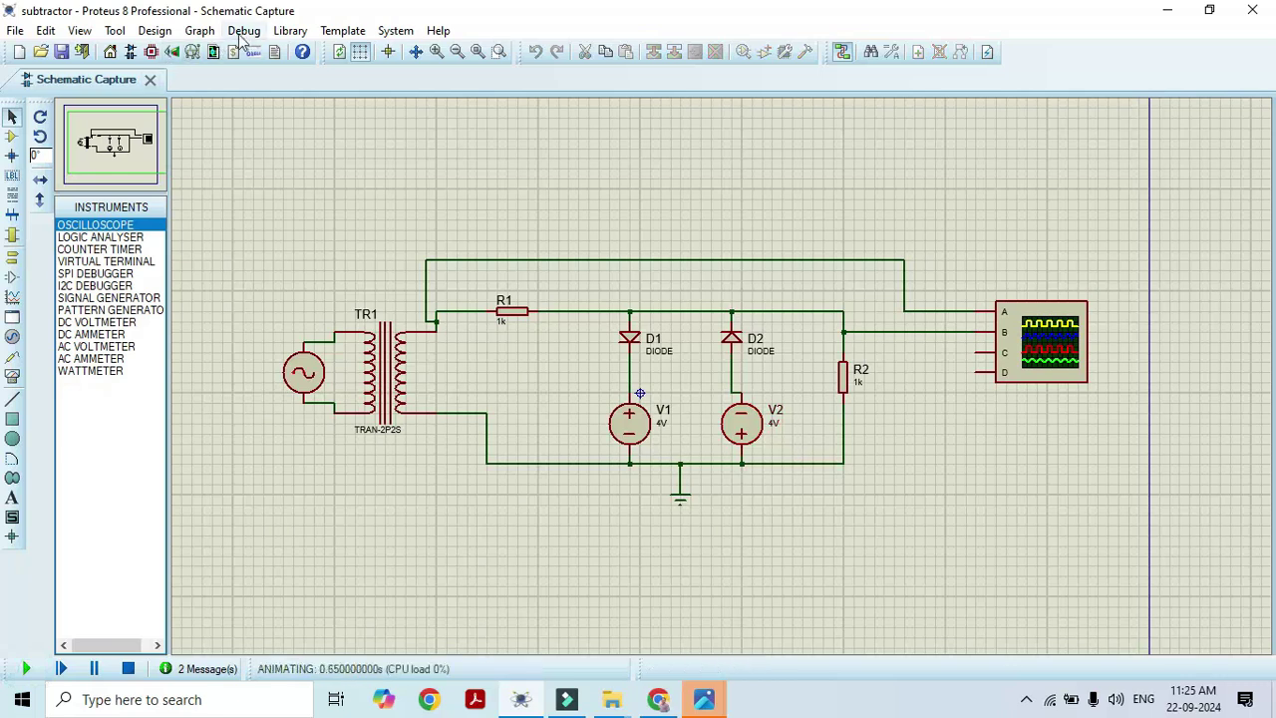
click(241, 31)
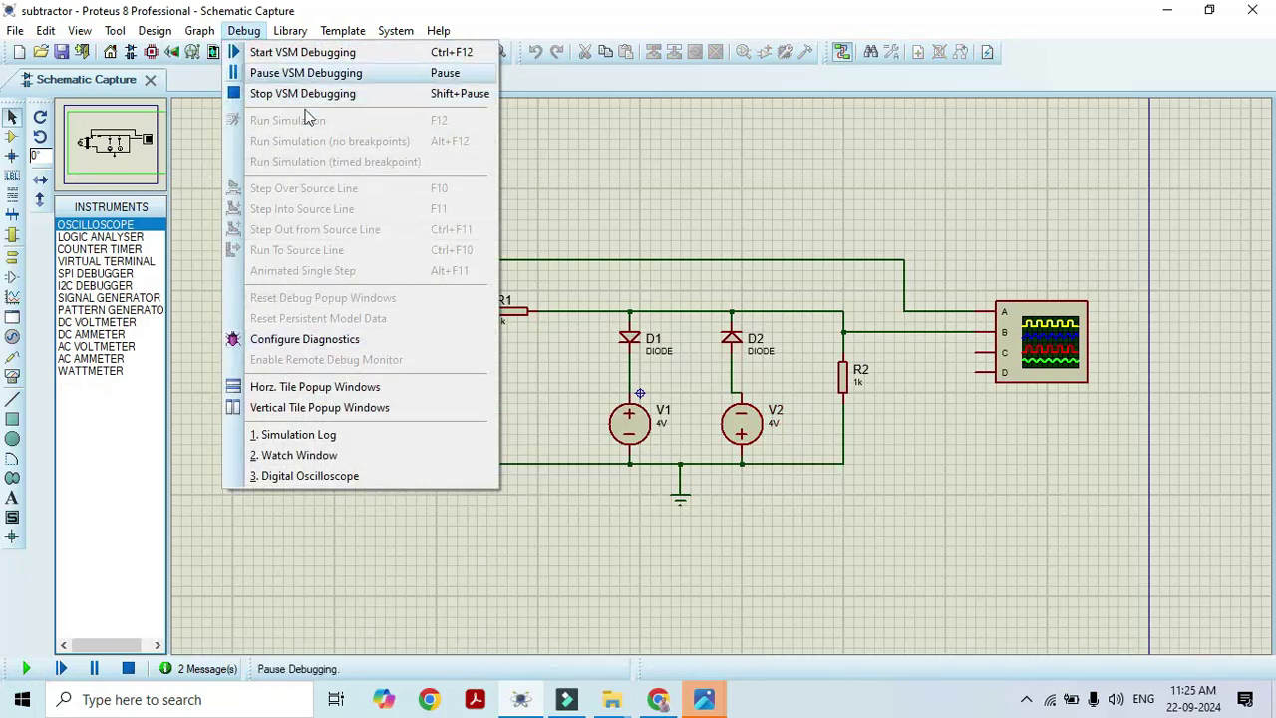
click(295, 475)
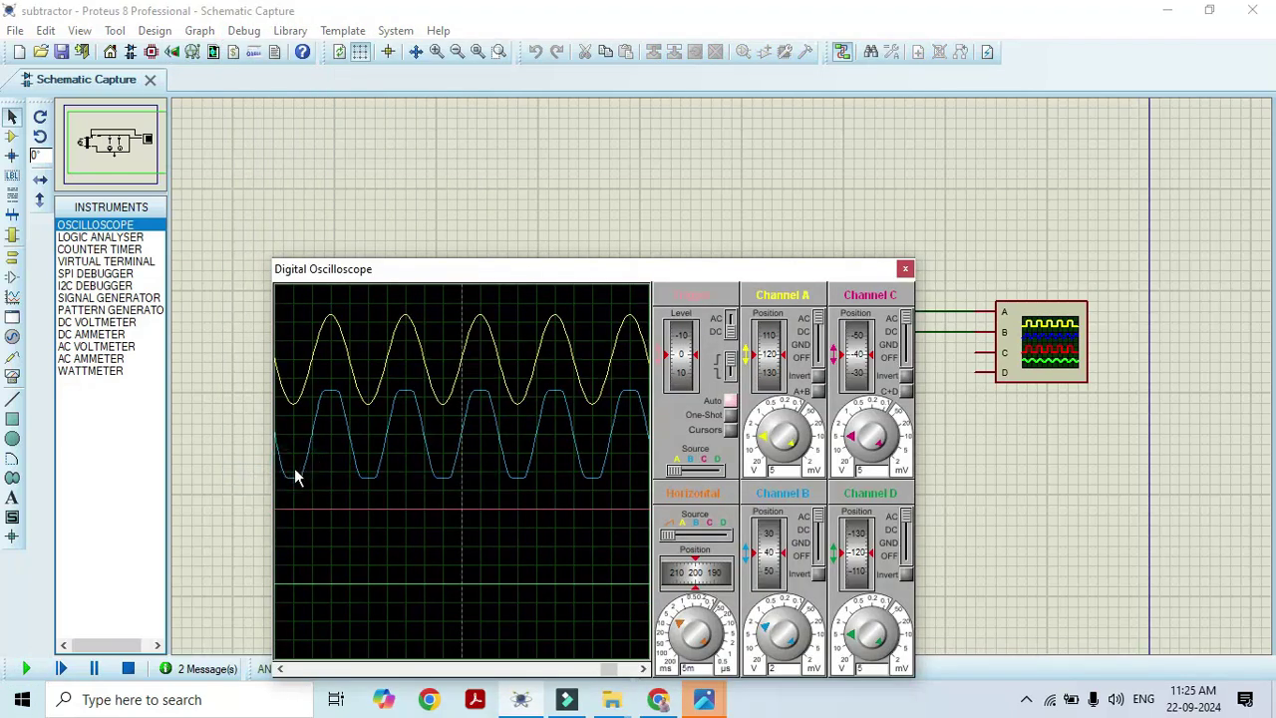
Set oscilloscope channel B's scale to 5 V and move its display aside to check the diode branches, ending with it beside R2.
click(764, 633)
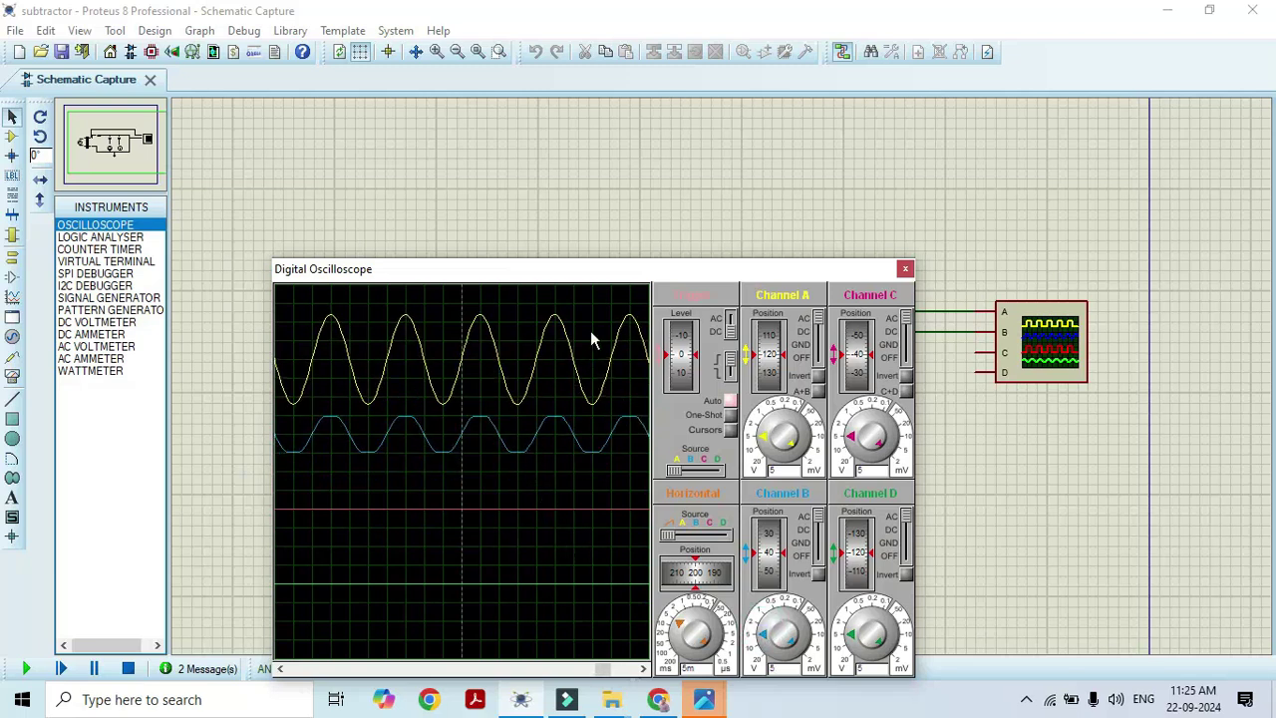
drag(610, 277, 234, 10)
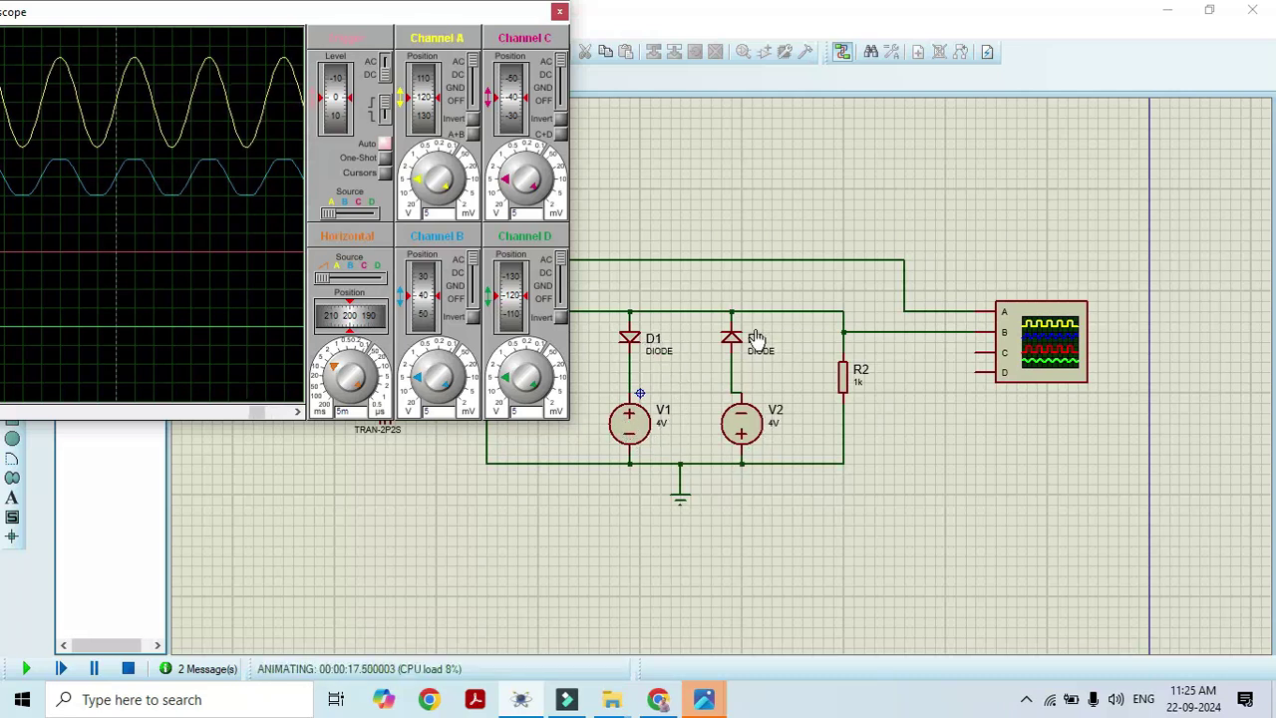
drag(394, 20, 675, 89)
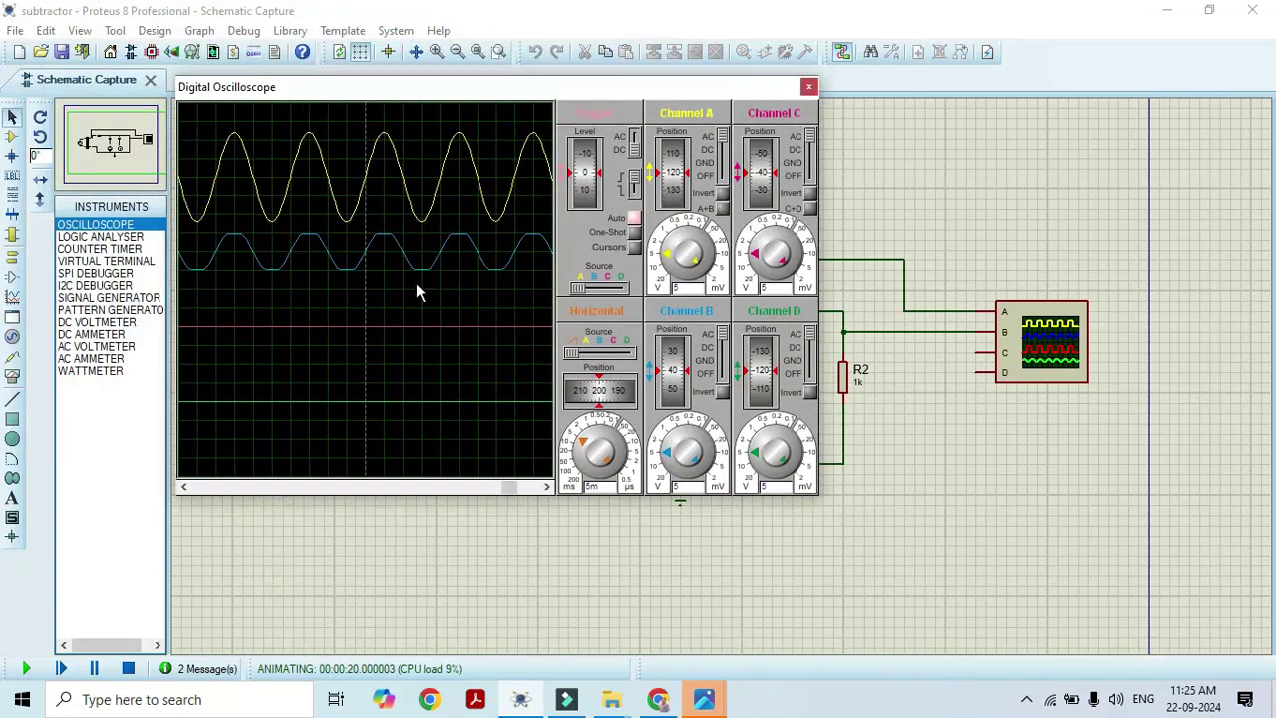